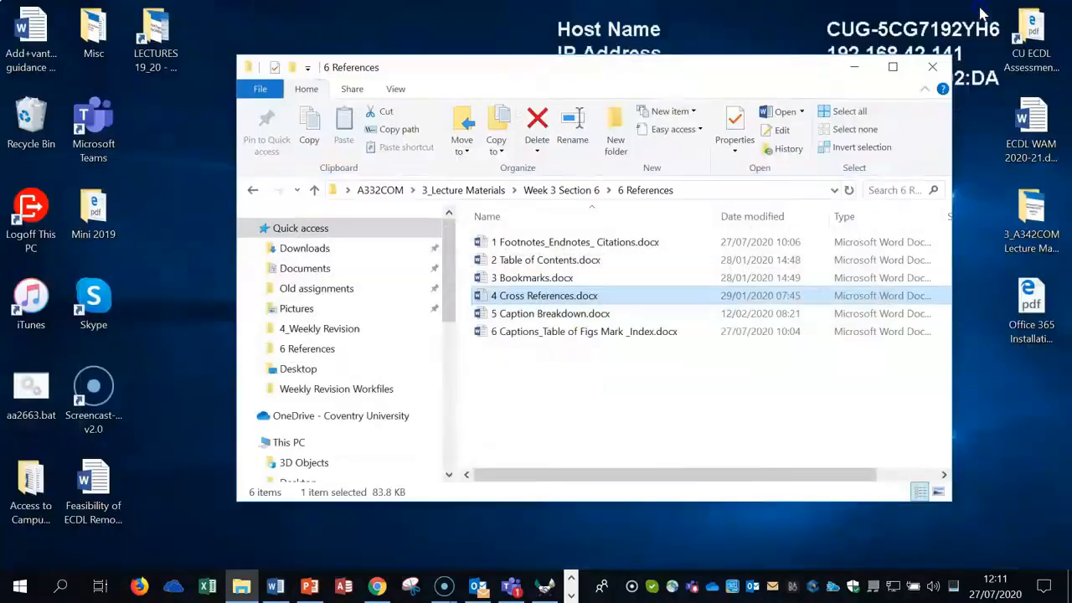
Open the document 5 Caption Breakdown.docx from the 6 References folder
click(536, 317)
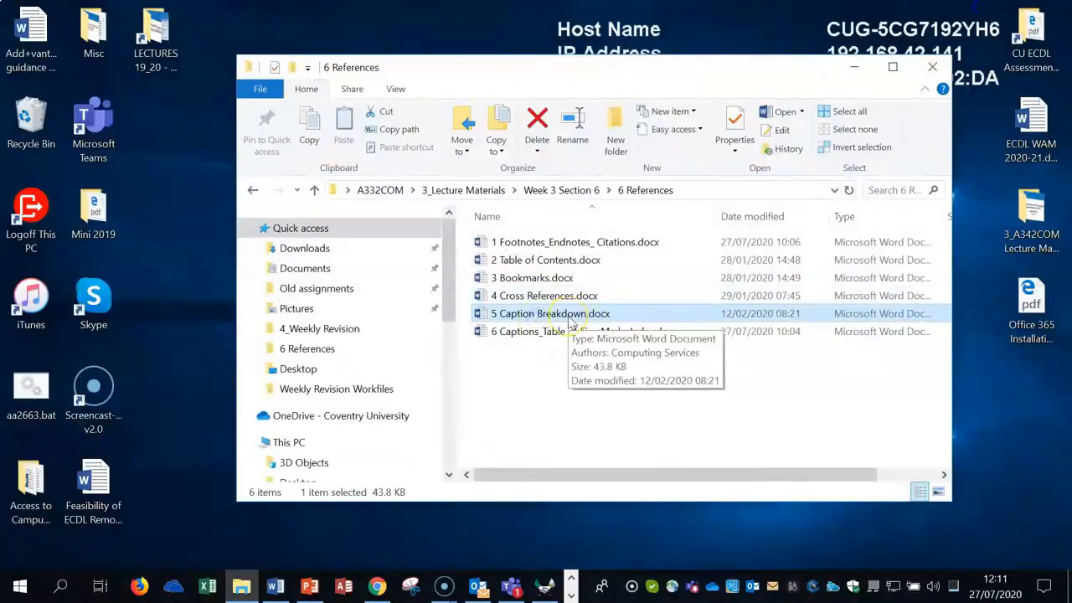
click(570, 320)
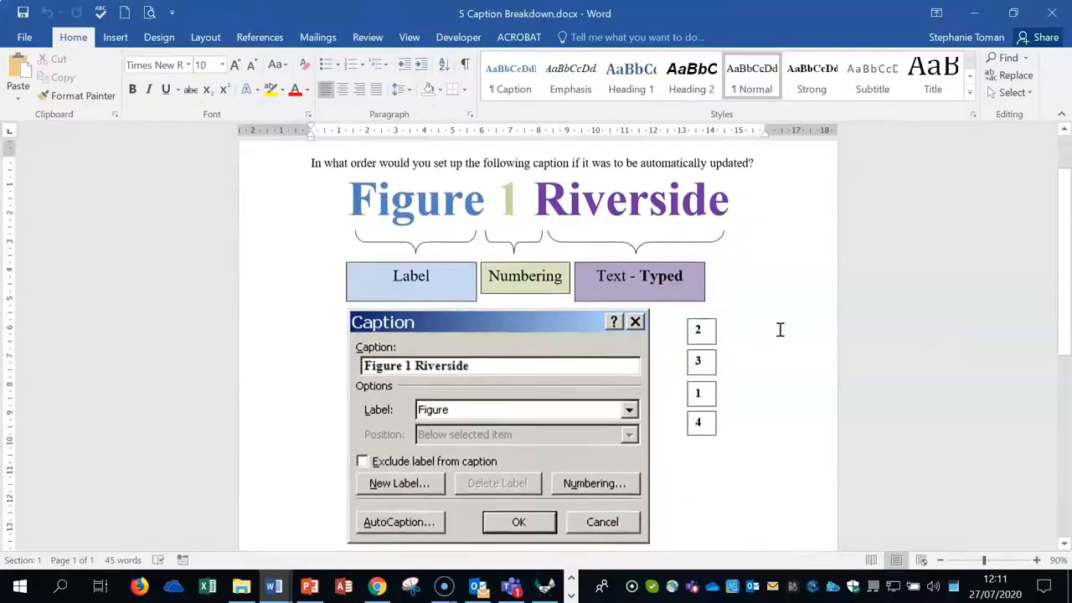
Examine the caption breakdown page, covering the label, numbering and typed text parts of the Figure 1 Riverside caption
scroll(780, 329, down, 2)
click(939, 561)
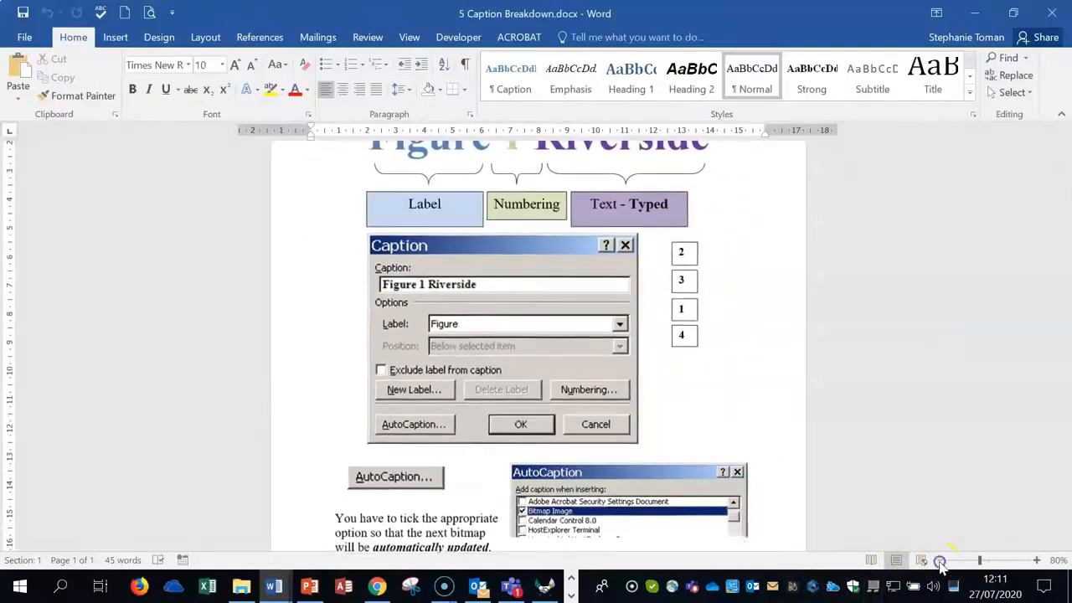
click(940, 561)
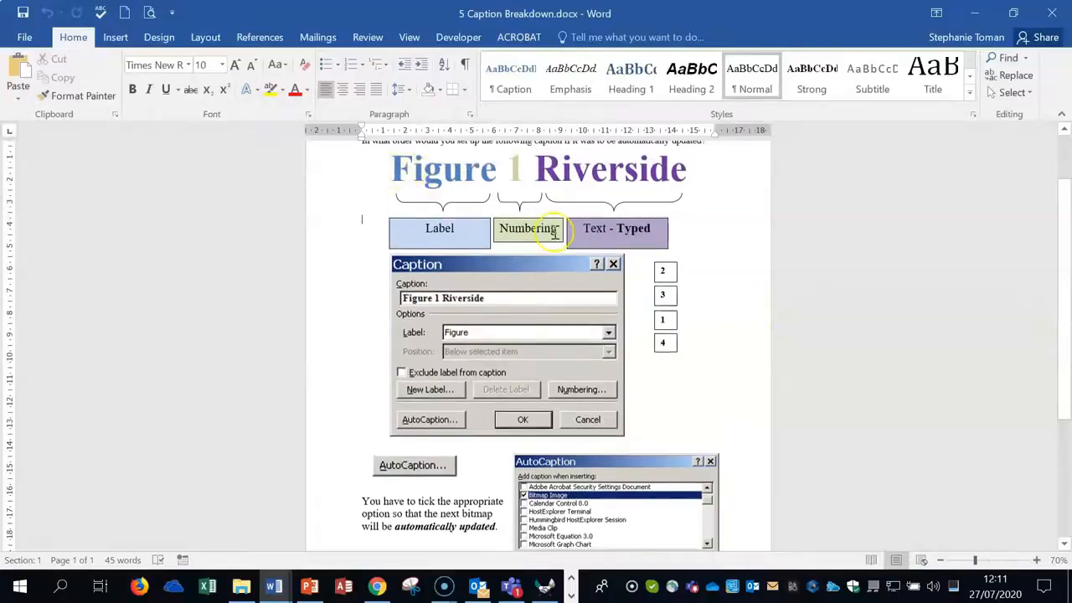
scroll(527, 228, up, 1)
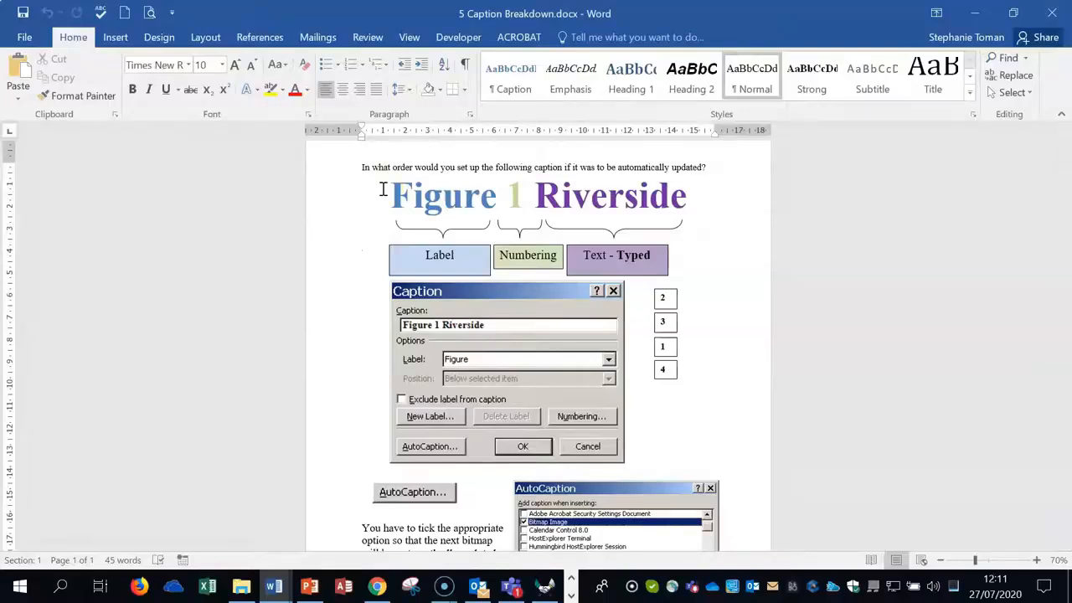
scroll(383, 189, up, 1)
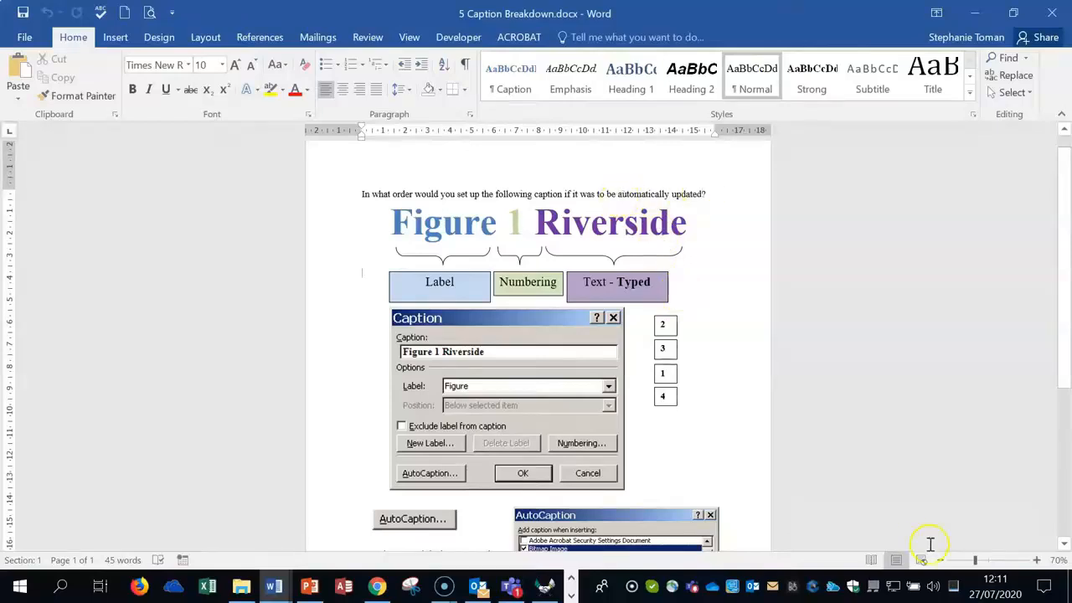
click(1037, 559)
click(1037, 560)
click(1037, 560)
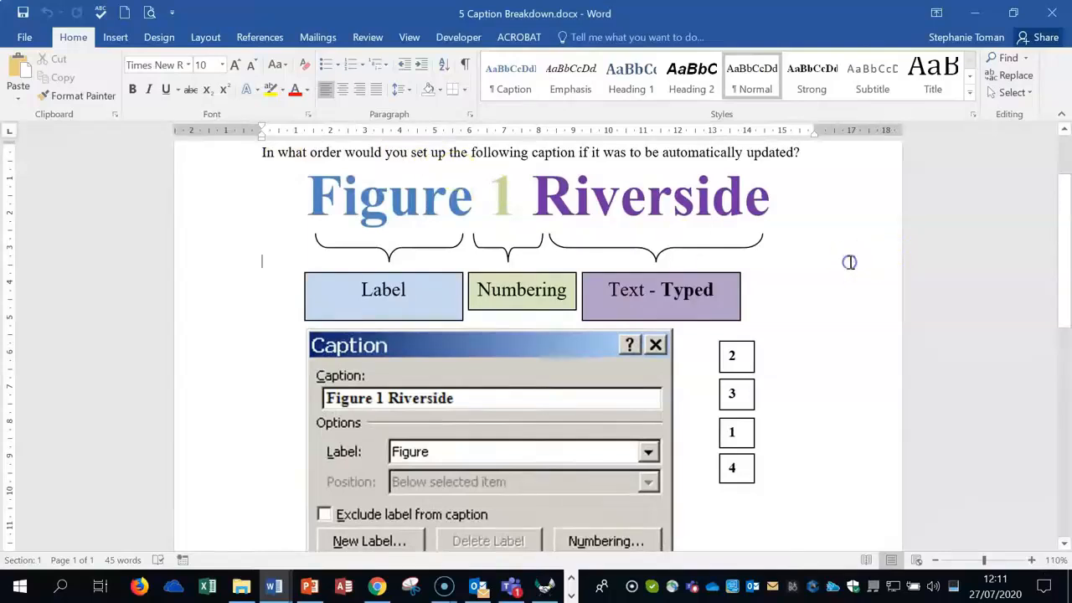
scroll(866, 260, up, 1)
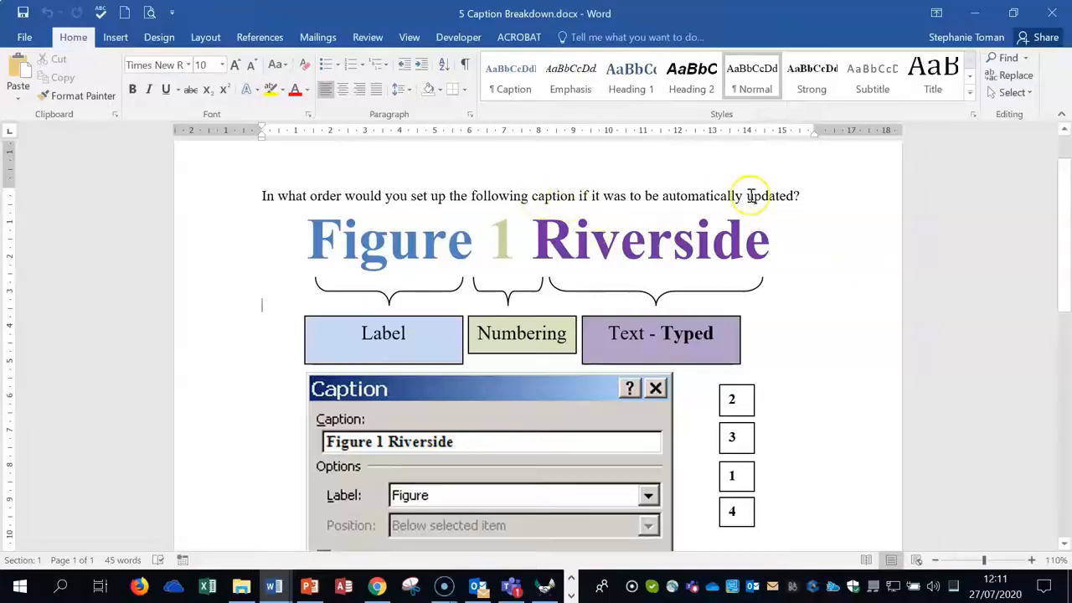
Place the numbered boxes on the Caption dialog picture: 1 at AutoCaption, 2 at Label, 3 at Numbering and 4 at the caption text
scroll(841, 305, down, 5)
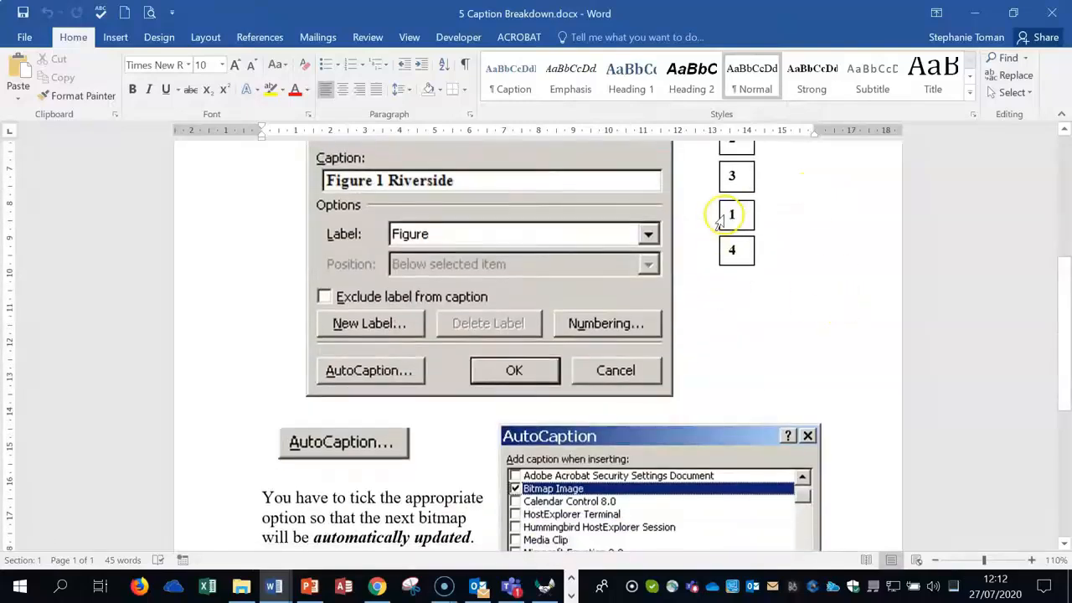
click(719, 214)
drag(719, 213, 437, 354)
drag(383, 394, 405, 361)
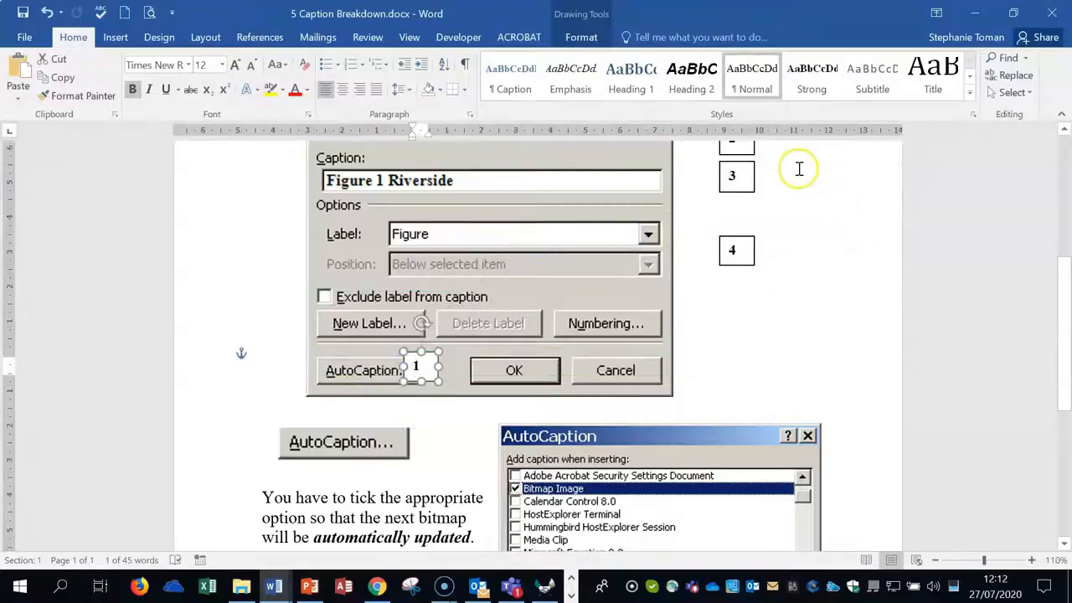
scroll(799, 167, up, 3)
drag(750, 257, 496, 355)
drag(748, 293, 626, 440)
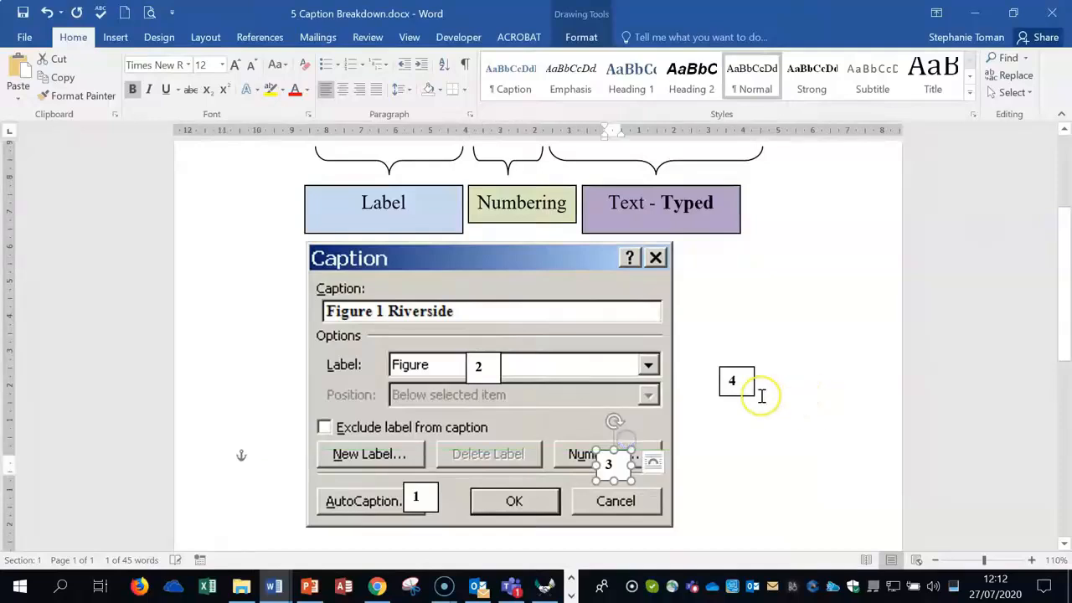
drag(748, 396, 479, 333)
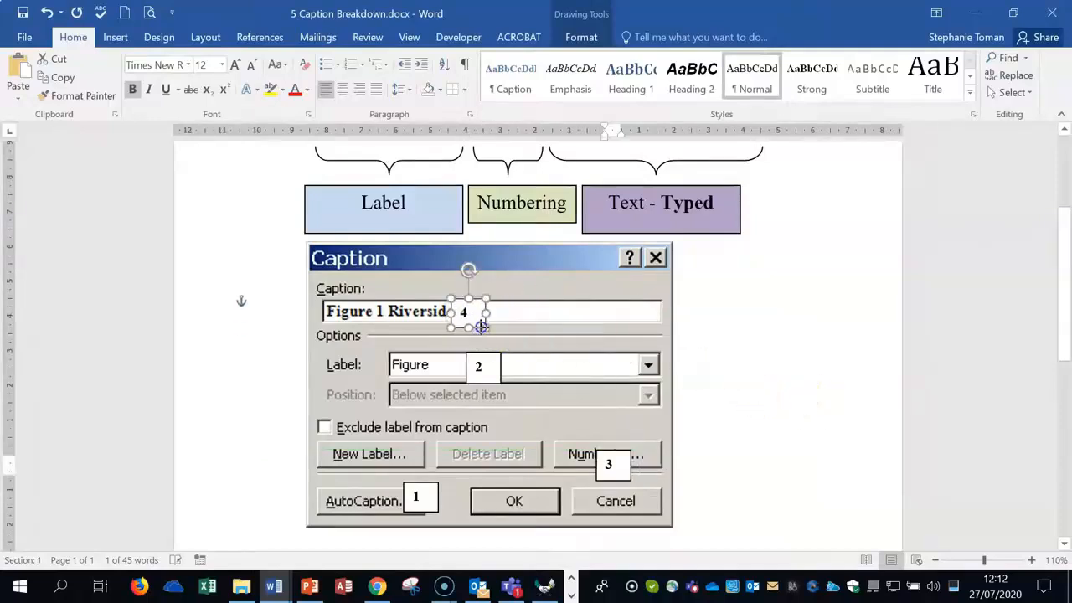
click(883, 344)
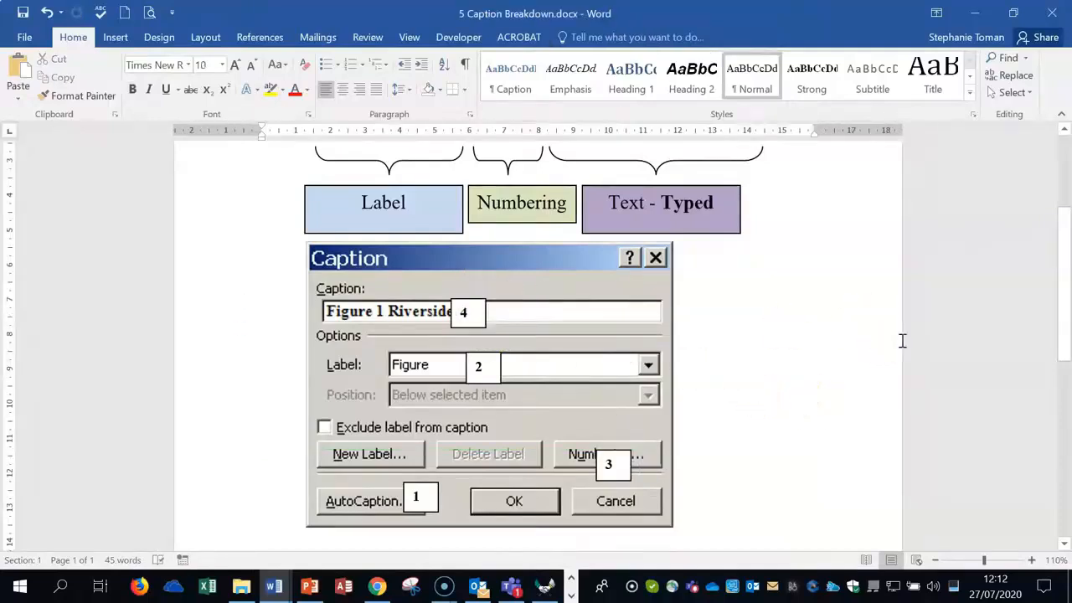
Close the caption breakdown document and open 6 Captions_Table of Figs Mark _Index.docx
scroll(902, 340, down, 4)
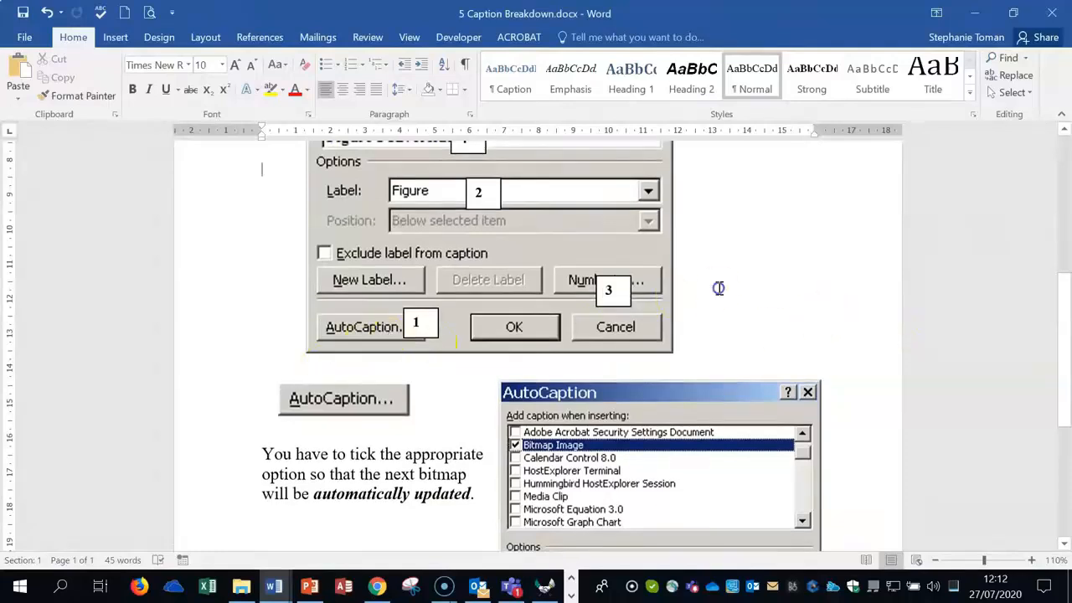
scroll(746, 278, down, 3)
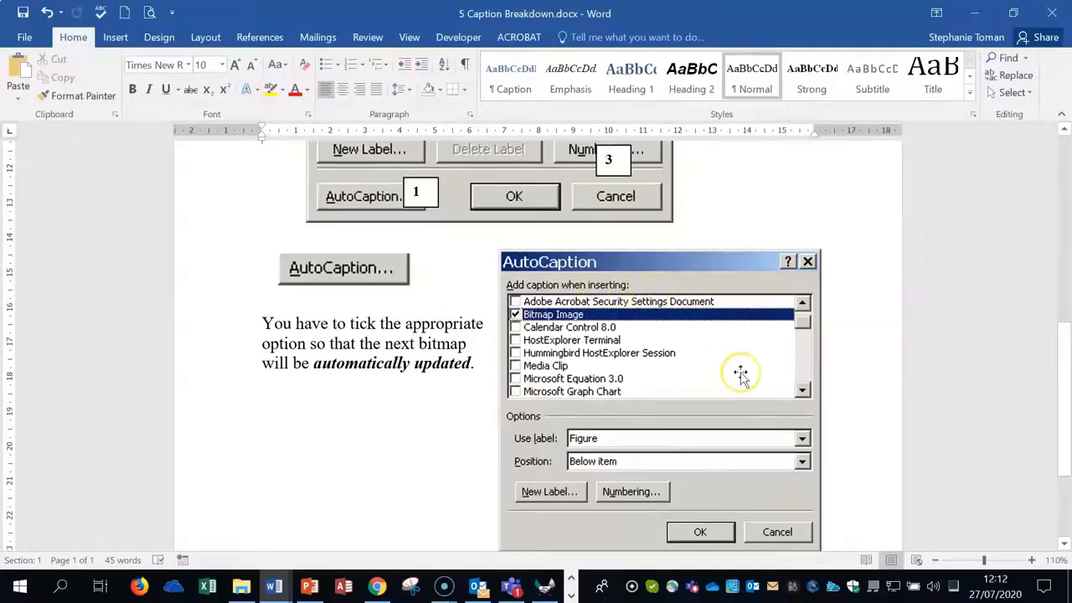
click(1054, 14)
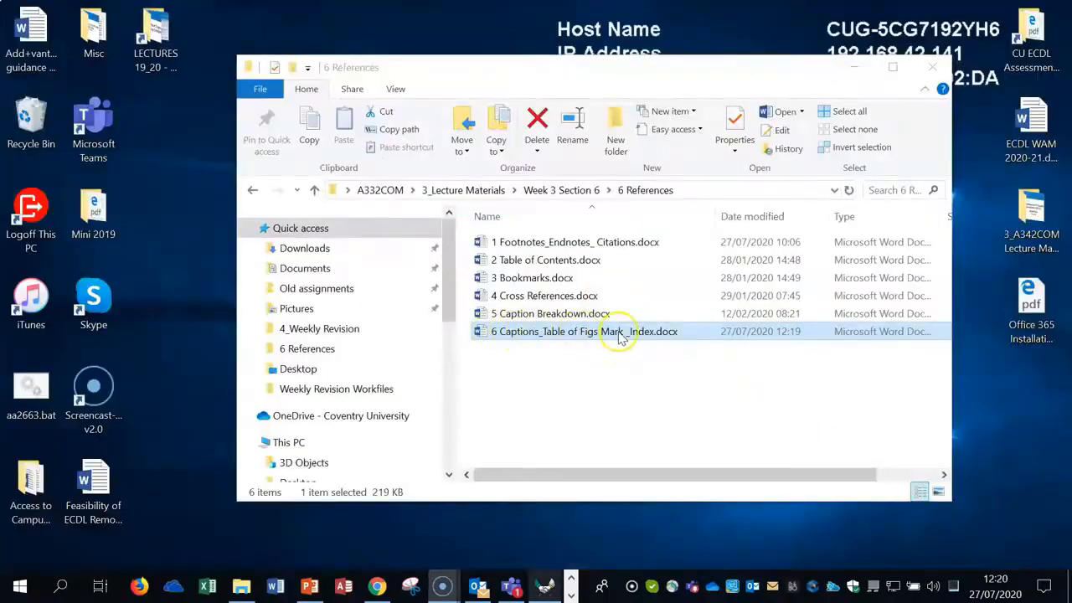
double_click(617, 332)
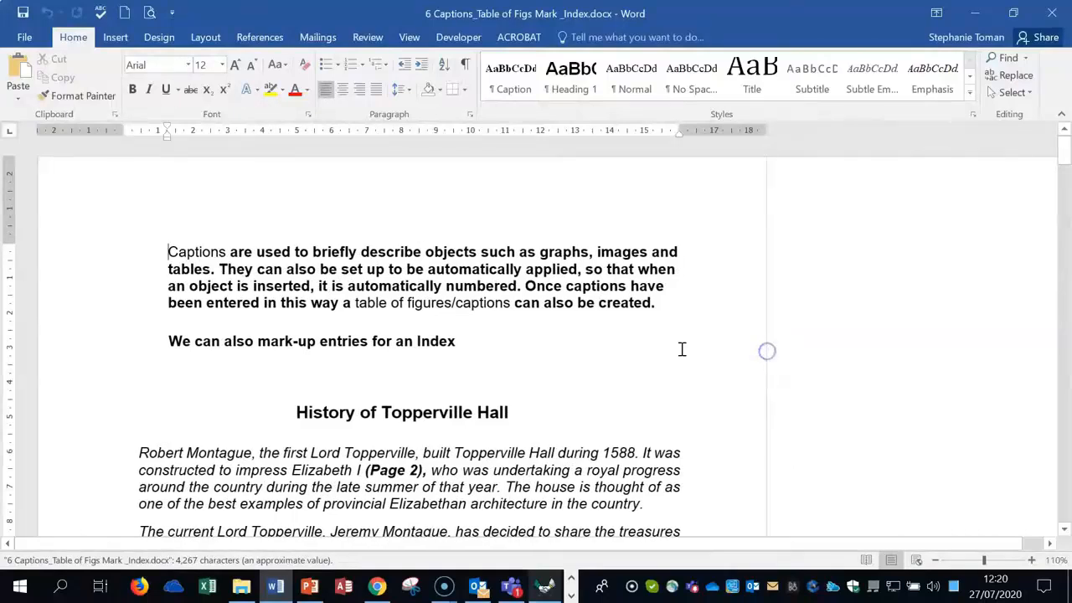
Set the document's review display to No Markup
click(366, 38)
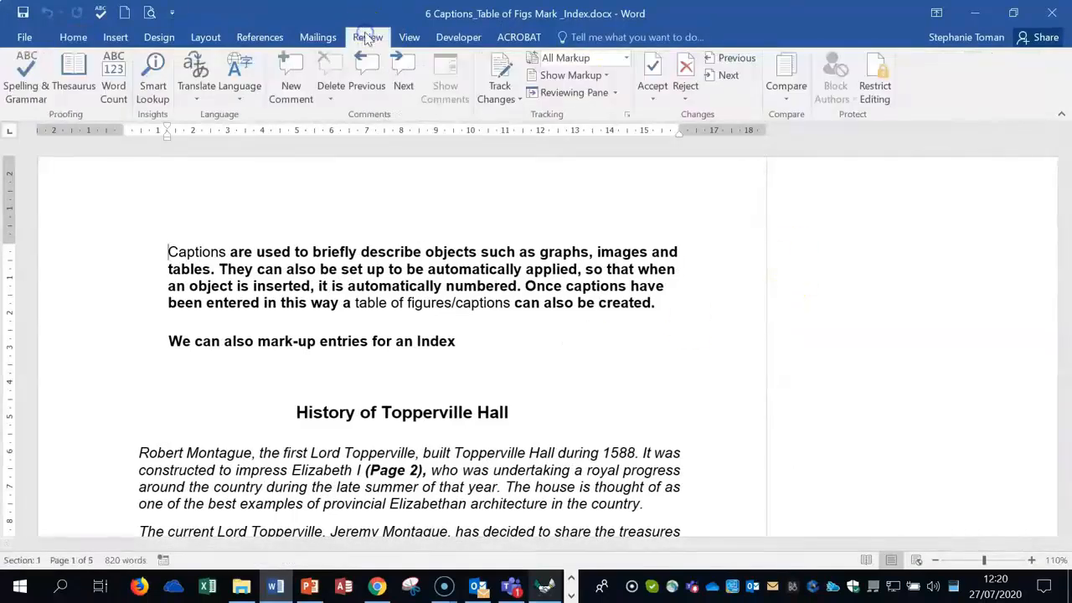
click(626, 58)
click(569, 109)
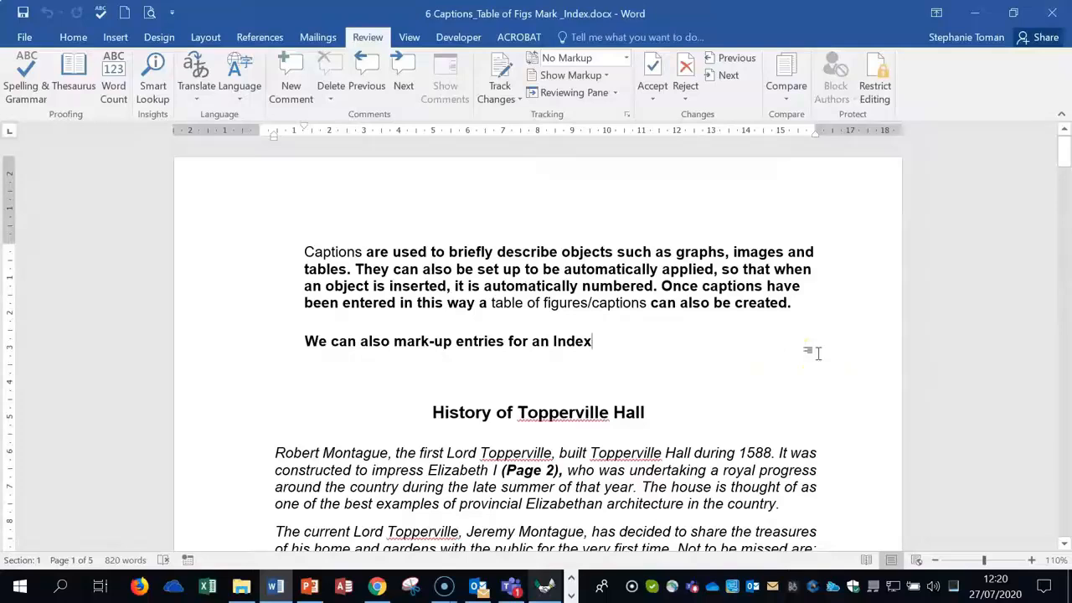
Look through the AutoCaption options for the first Opening Times table to find the Microsoft Word Table entry
scroll(796, 369, down, 2)
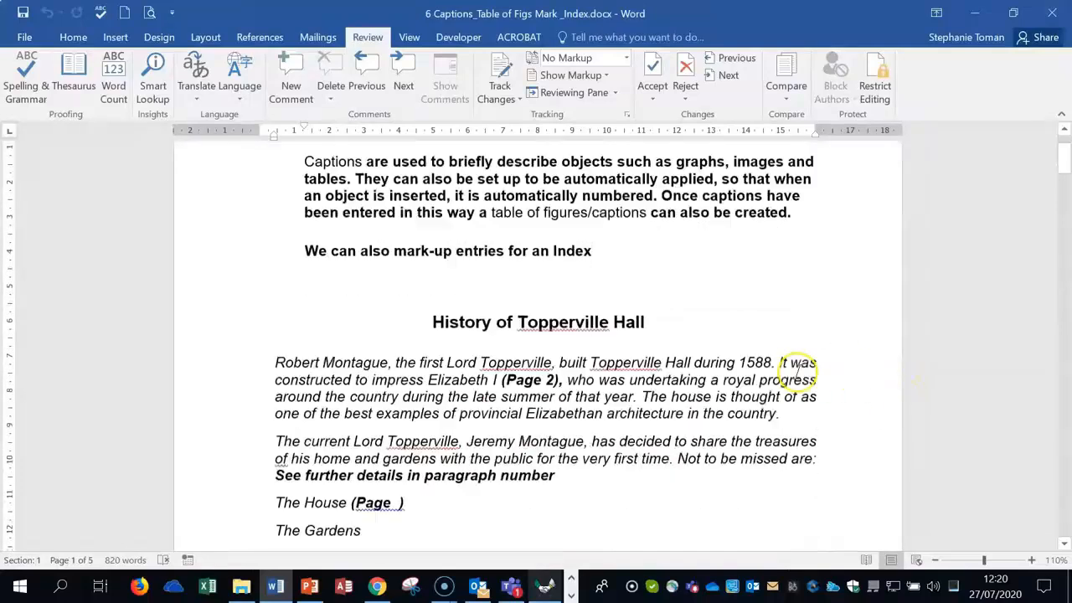
scroll(797, 370, down, 1)
drag(1065, 160, 1058, 445)
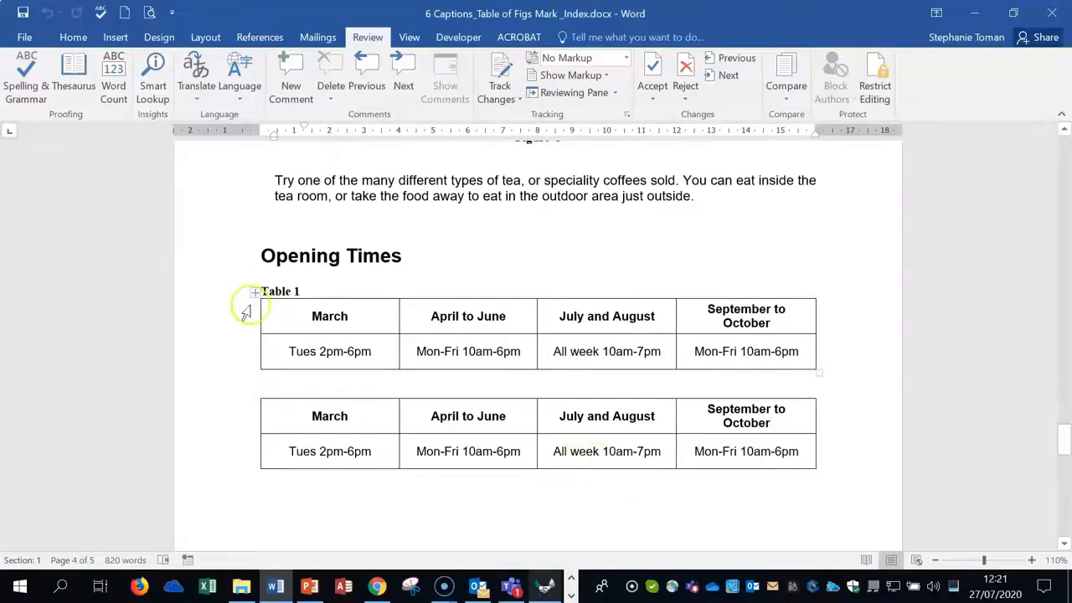
right_click(255, 297)
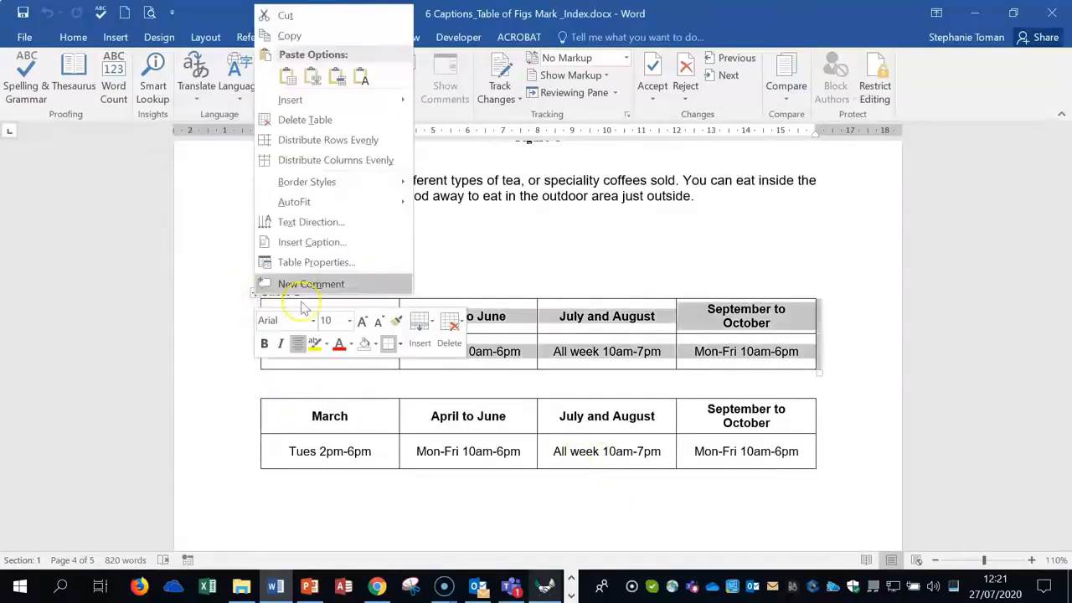
click(340, 243)
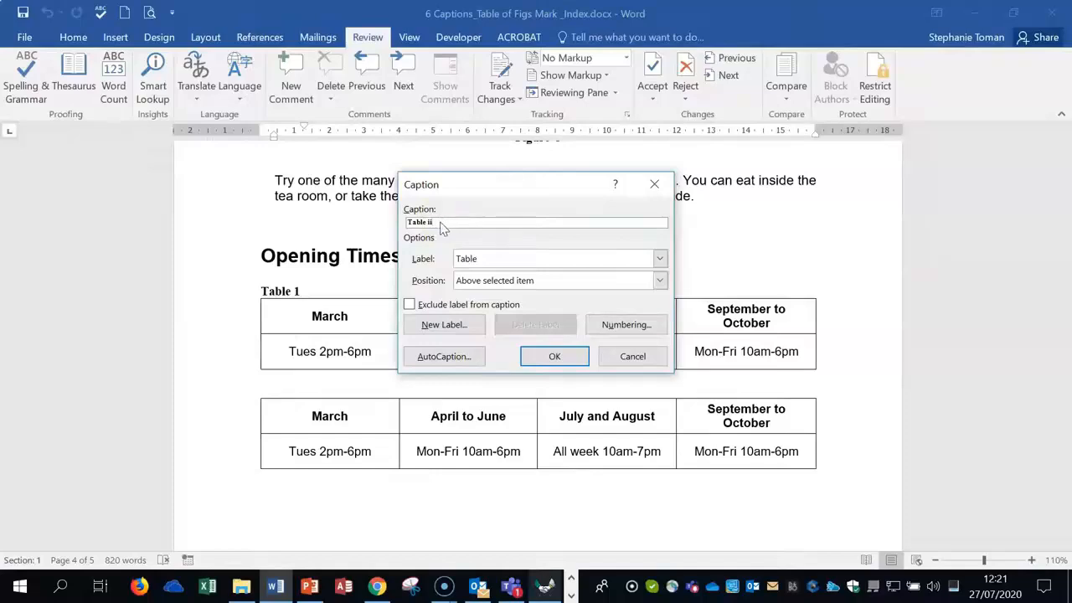
click(450, 357)
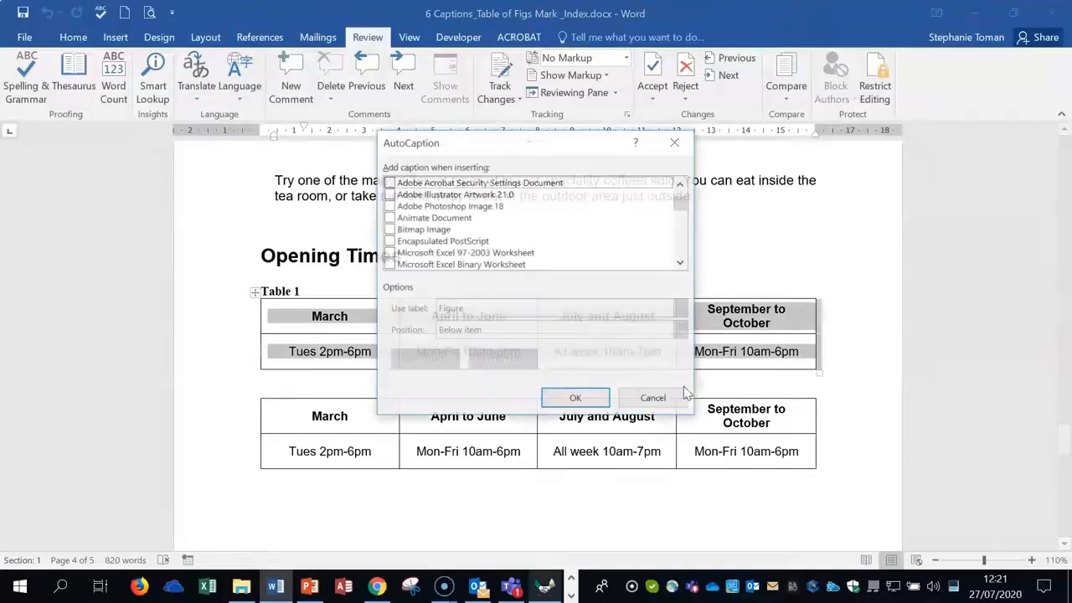
drag(678, 266, 680, 266)
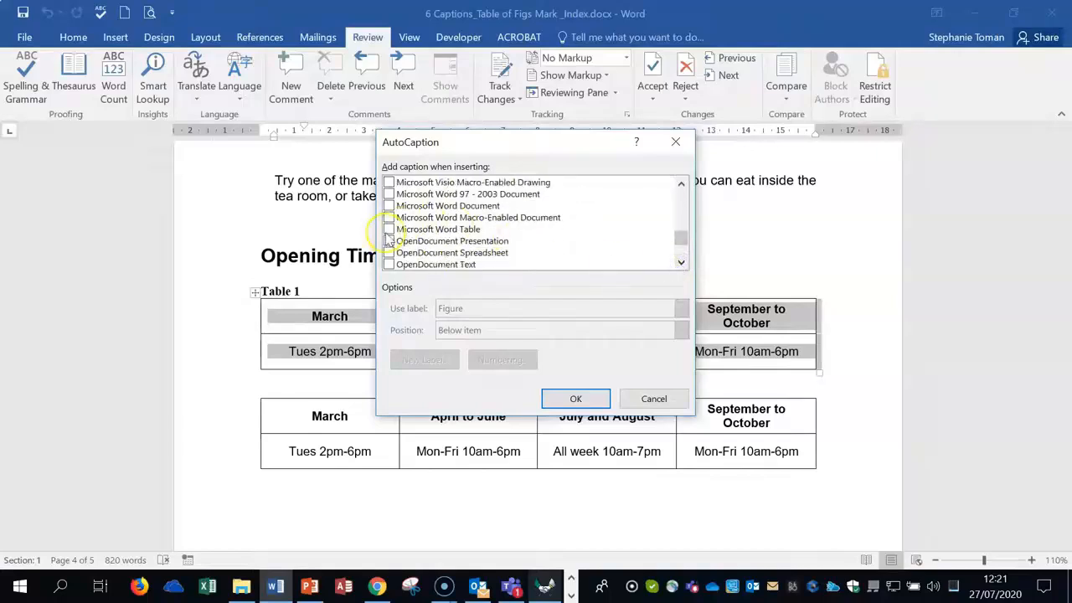
click(586, 397)
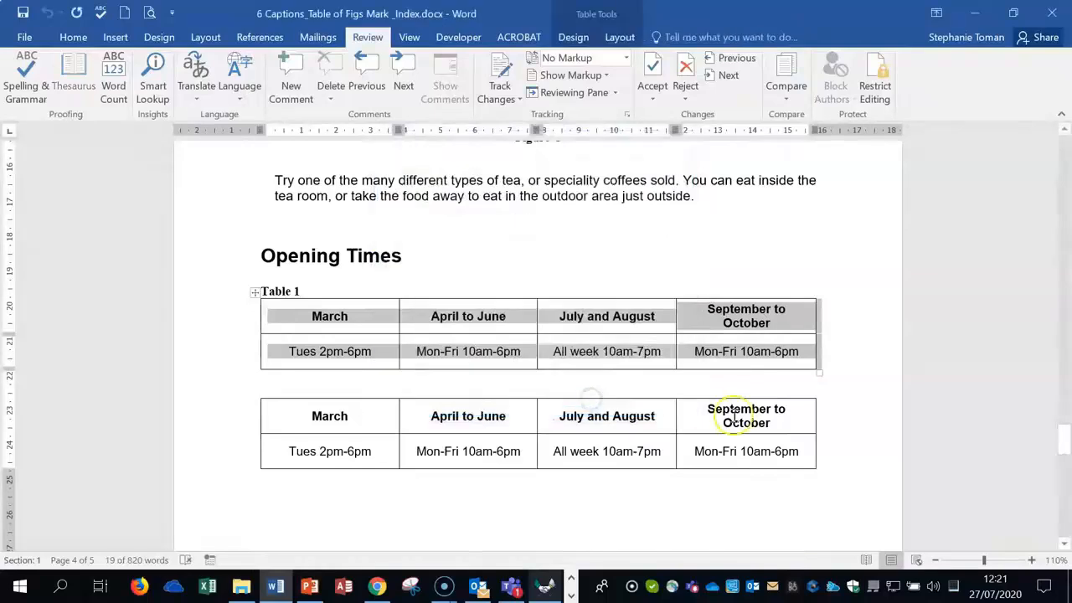
click(304, 282)
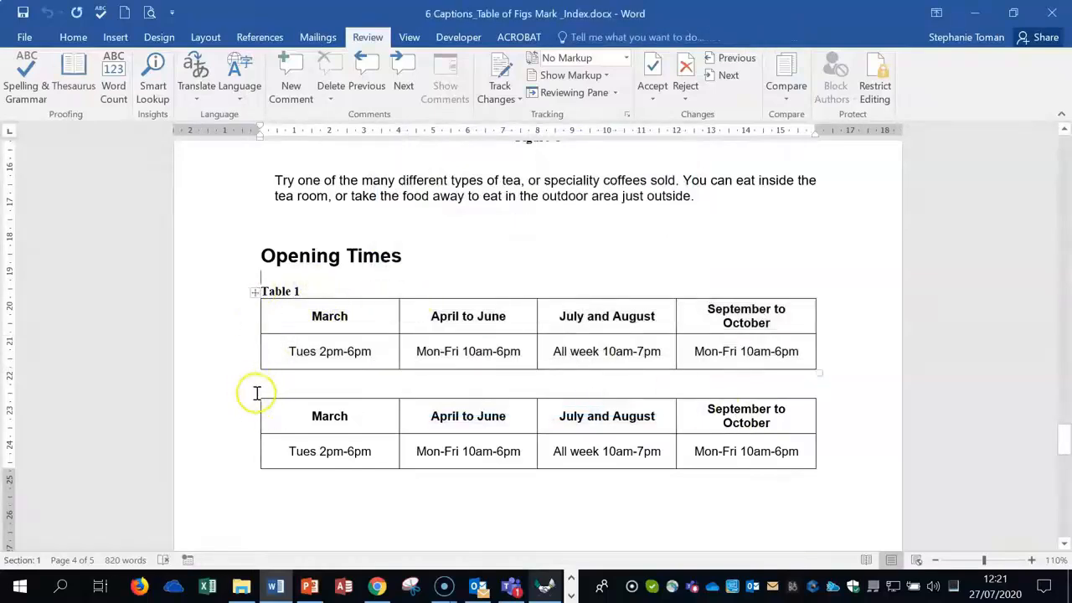
click(324, 411)
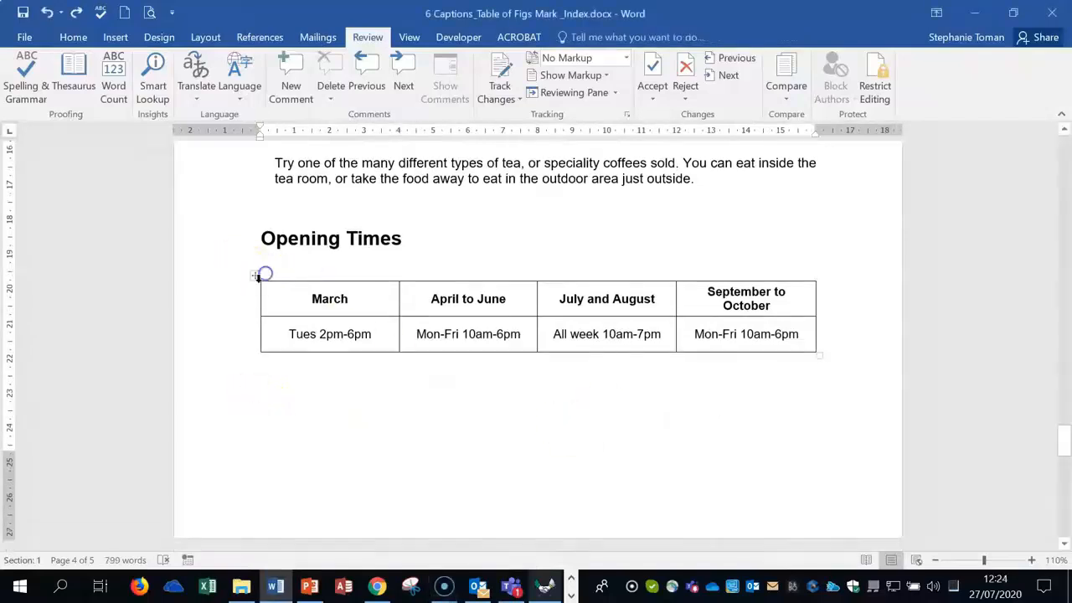
Turn on AutoCaption for Microsoft Word Table from the Opening Times table's caption settings, using the Table label positioned above the item
click(254, 276)
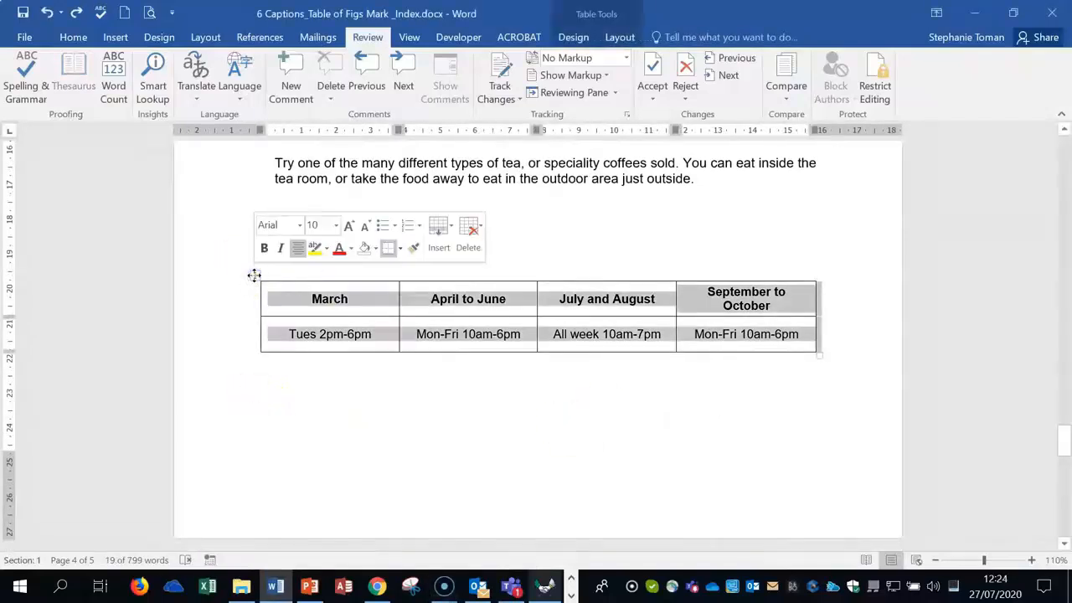
right_click(254, 275)
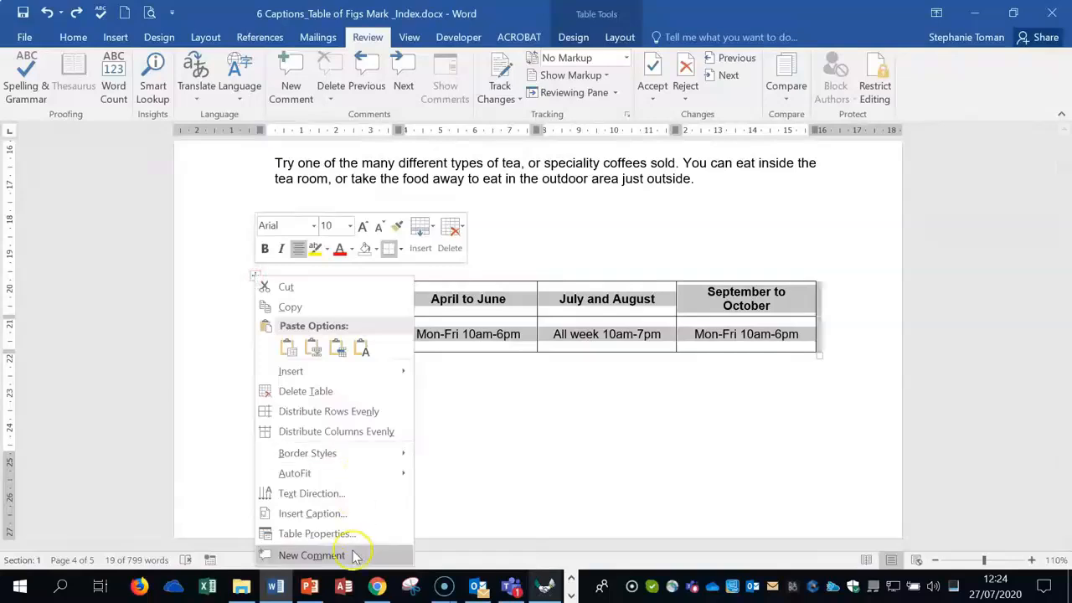
click(351, 514)
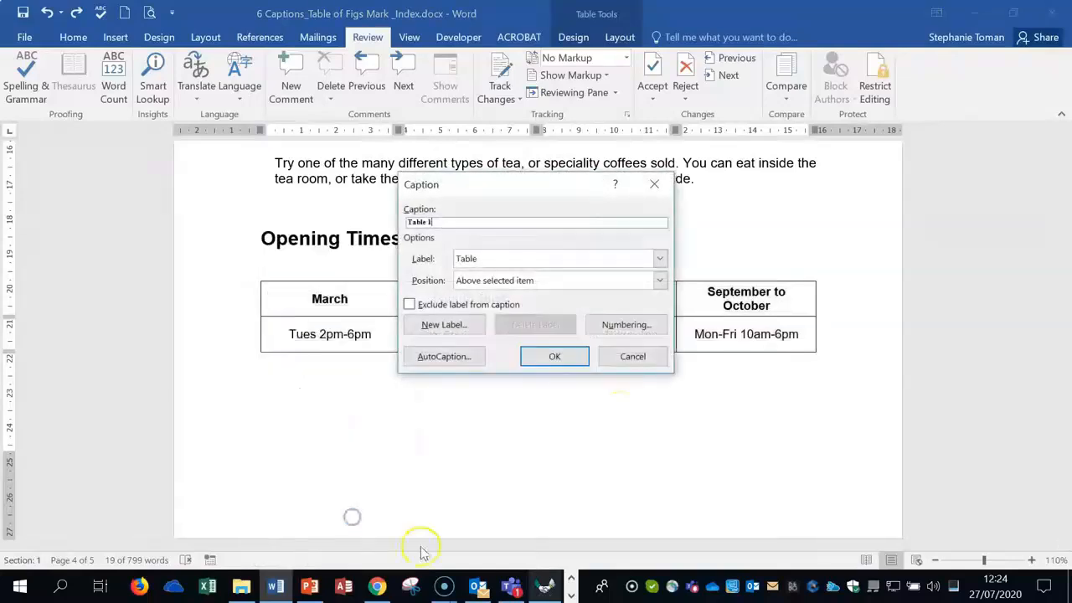
click(439, 360)
click(389, 264)
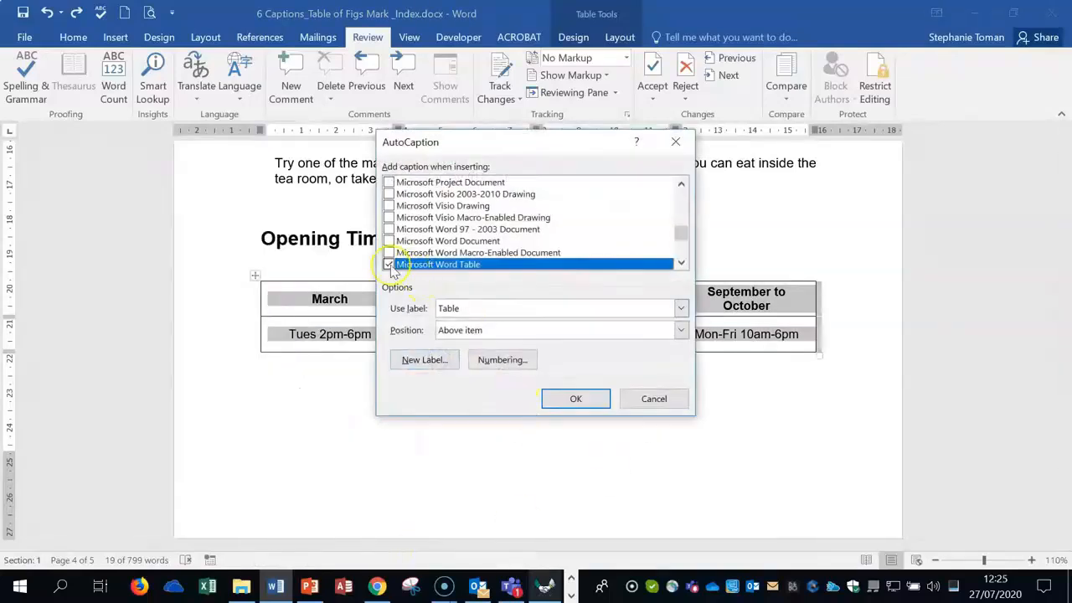
click(389, 265)
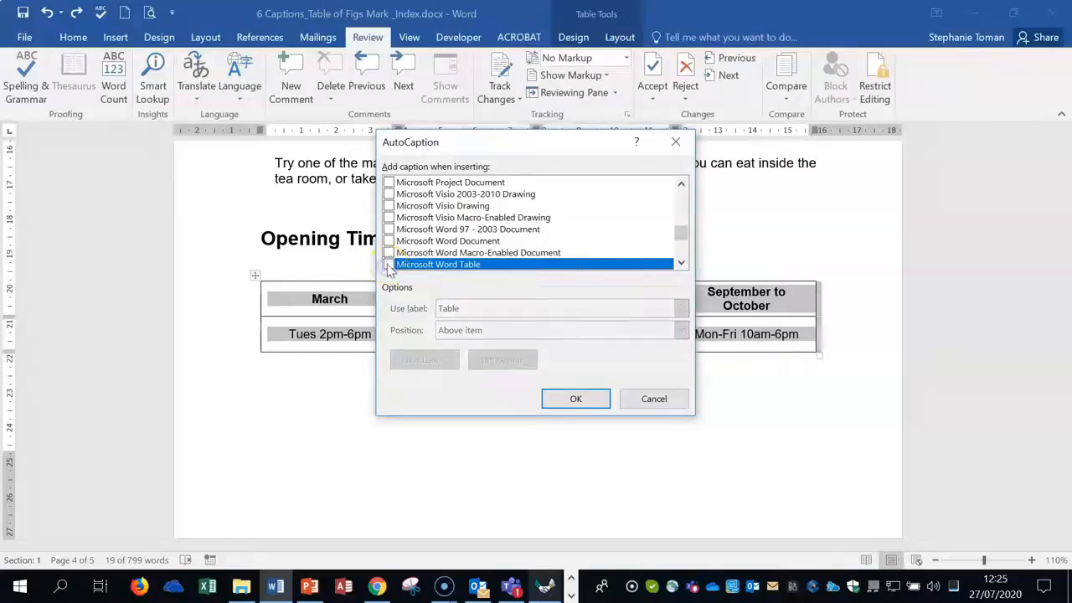
click(388, 265)
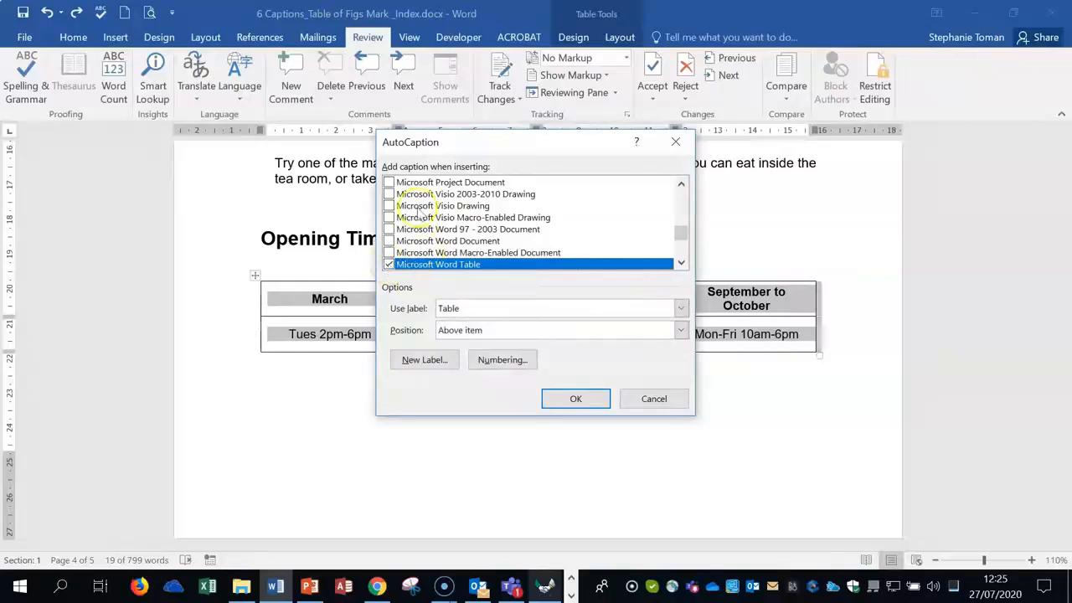
click(575, 400)
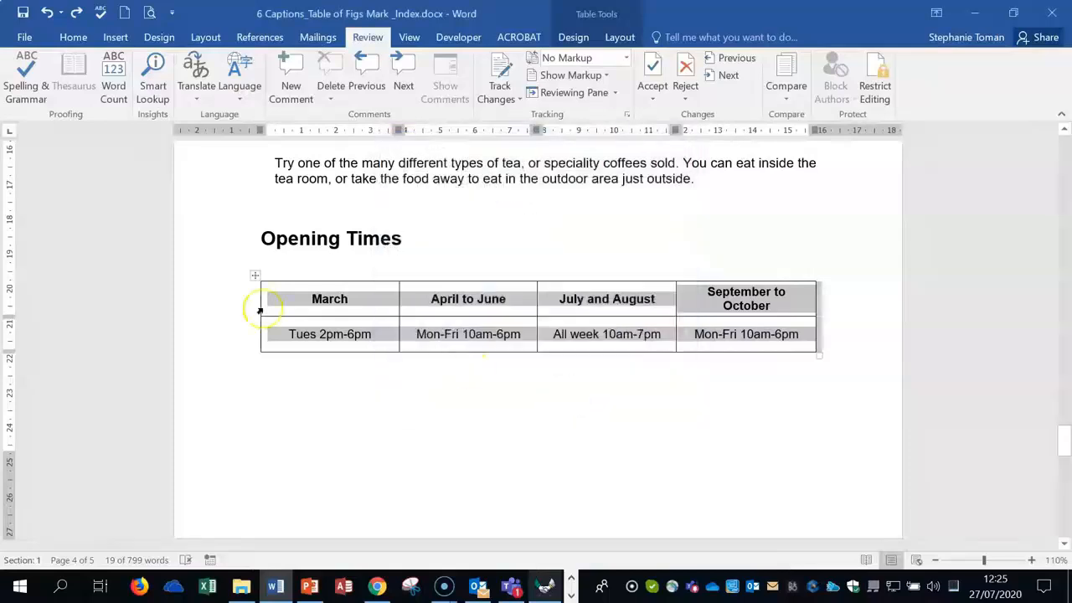
Insert the caption "Table 1 ijnijijijijij" above the first Opening Times table
right_click(253, 274)
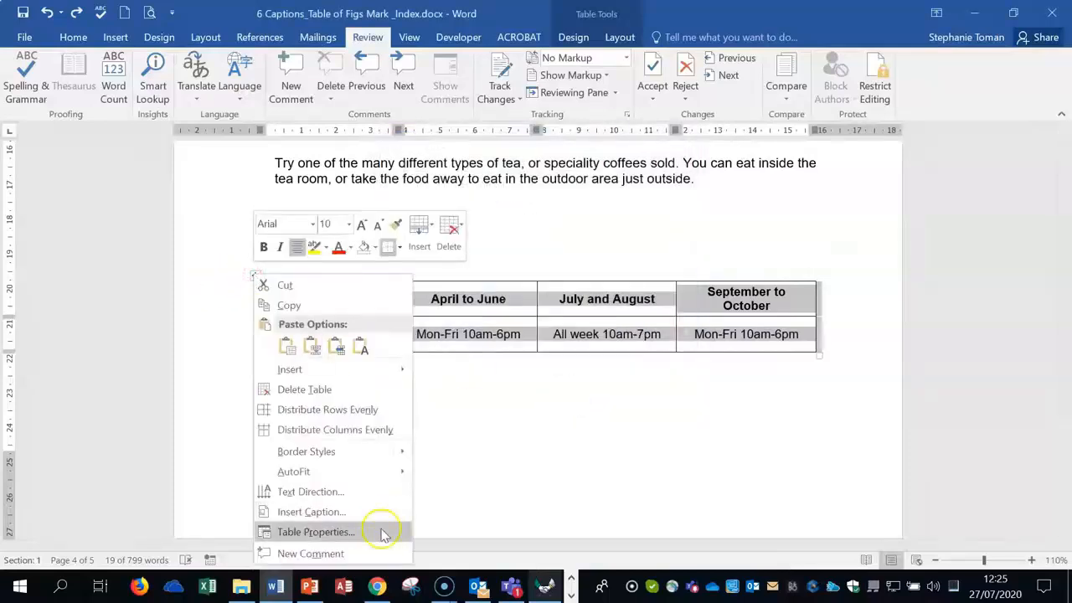
click(349, 509)
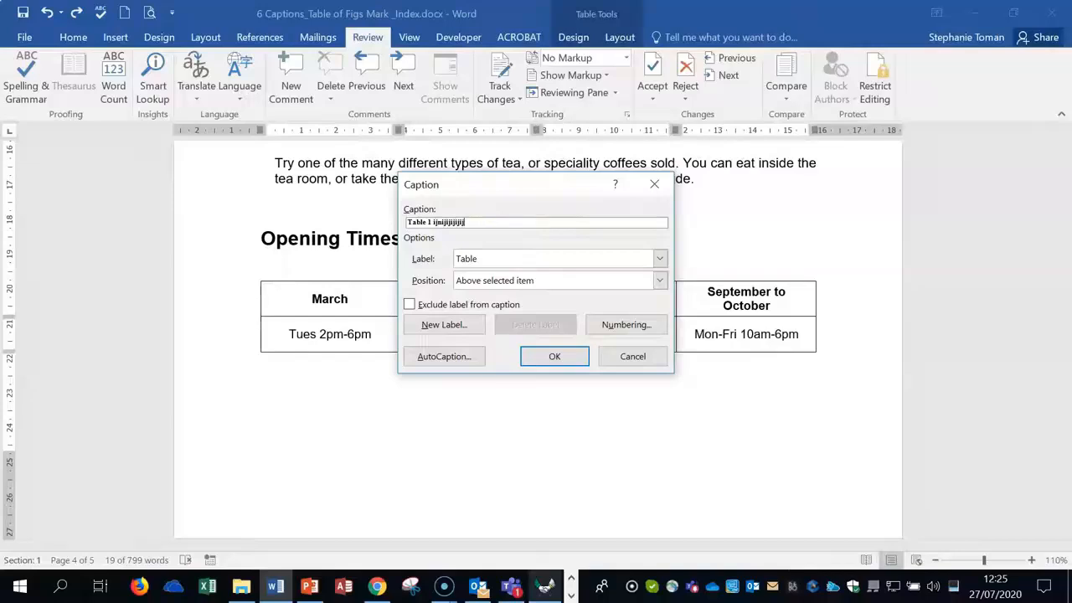
click(551, 356)
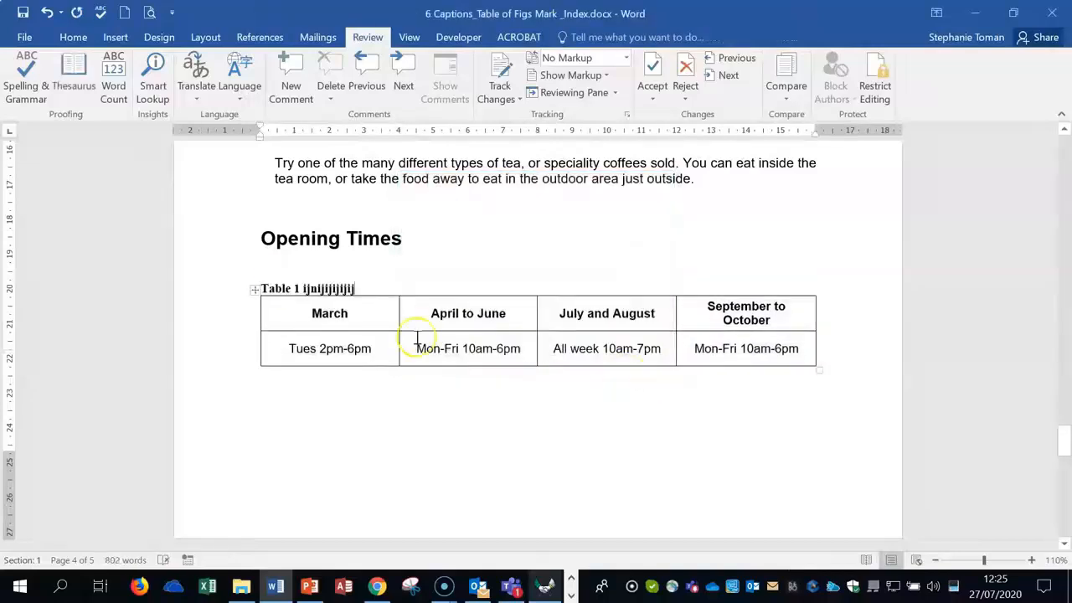
Copy the Opening Times table and paste two copies of it below the original, one after the other
right_click(254, 292)
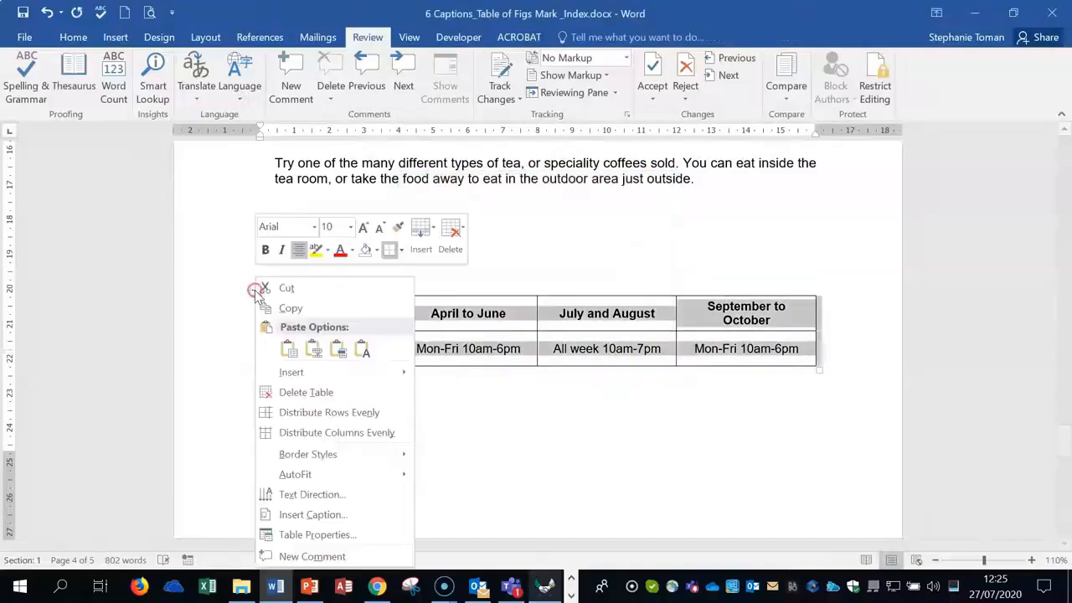
click(289, 307)
click(258, 389)
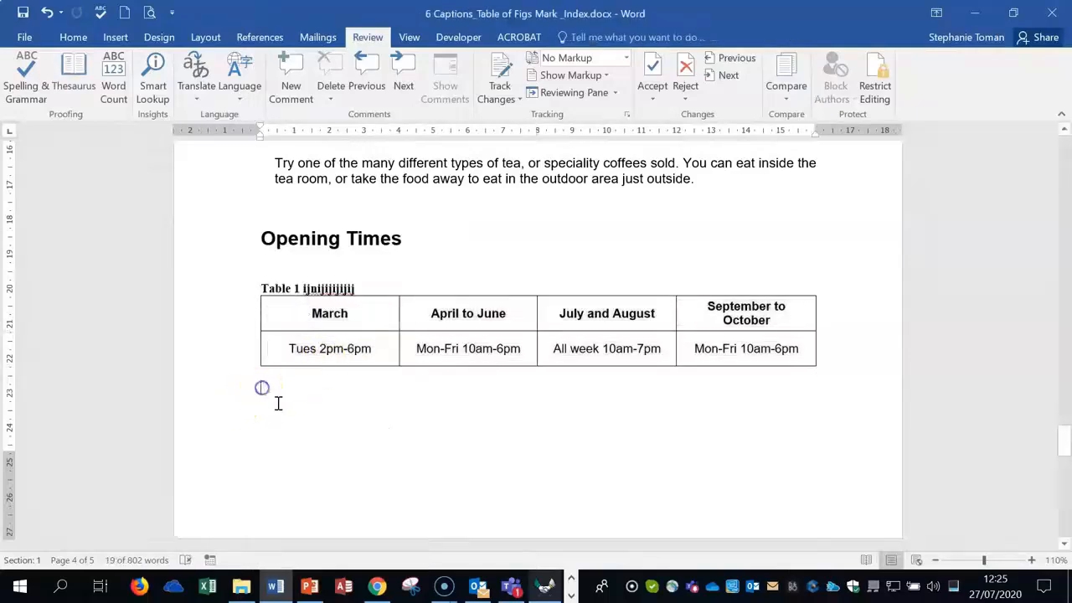
key(ctrl+v)
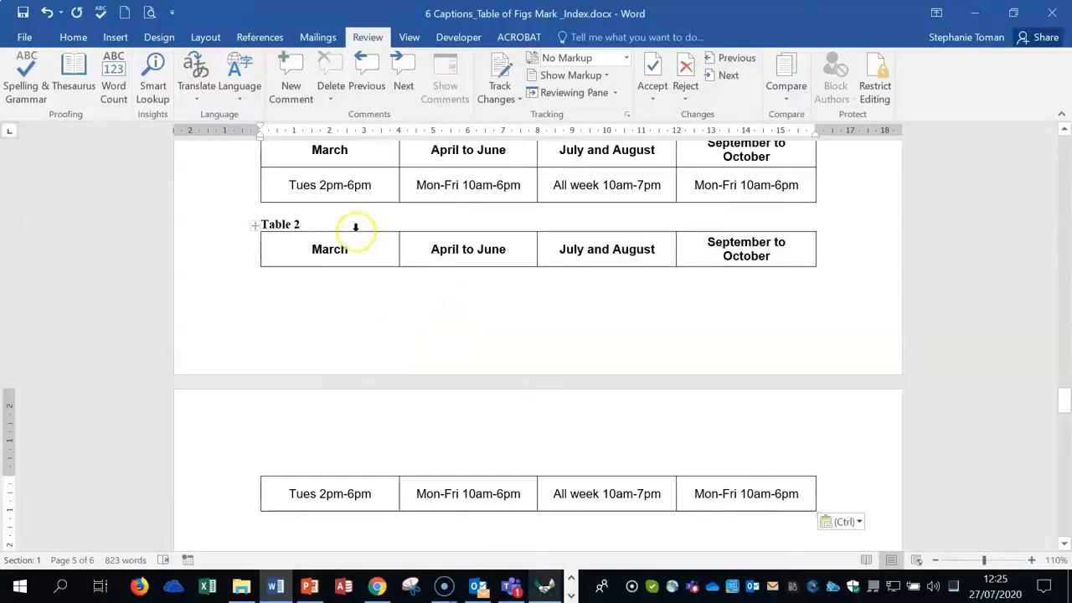
click(321, 226)
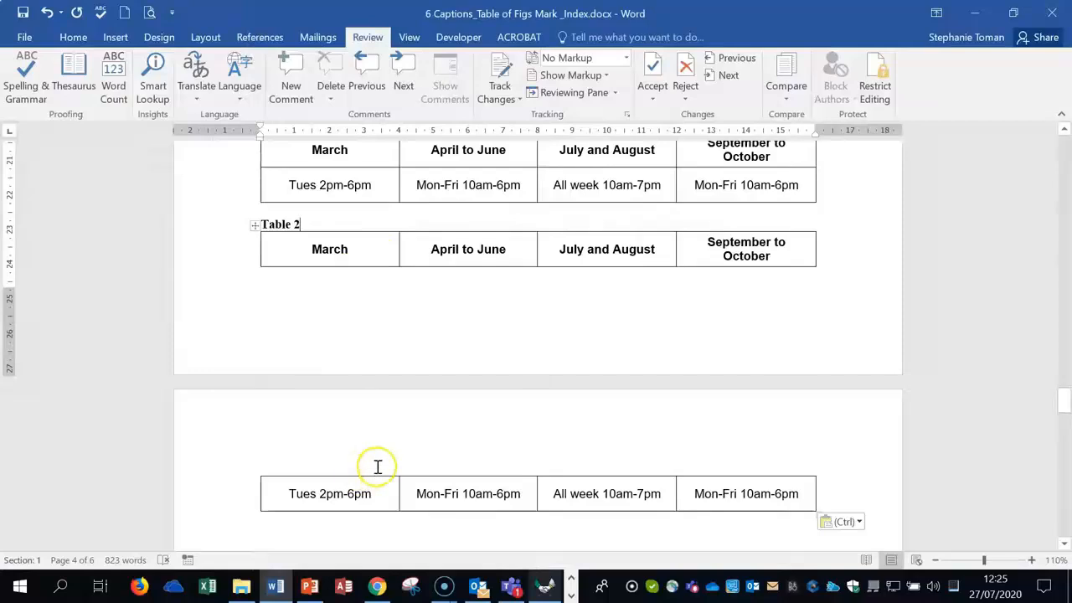
scroll(378, 466, down, 3)
click(290, 379)
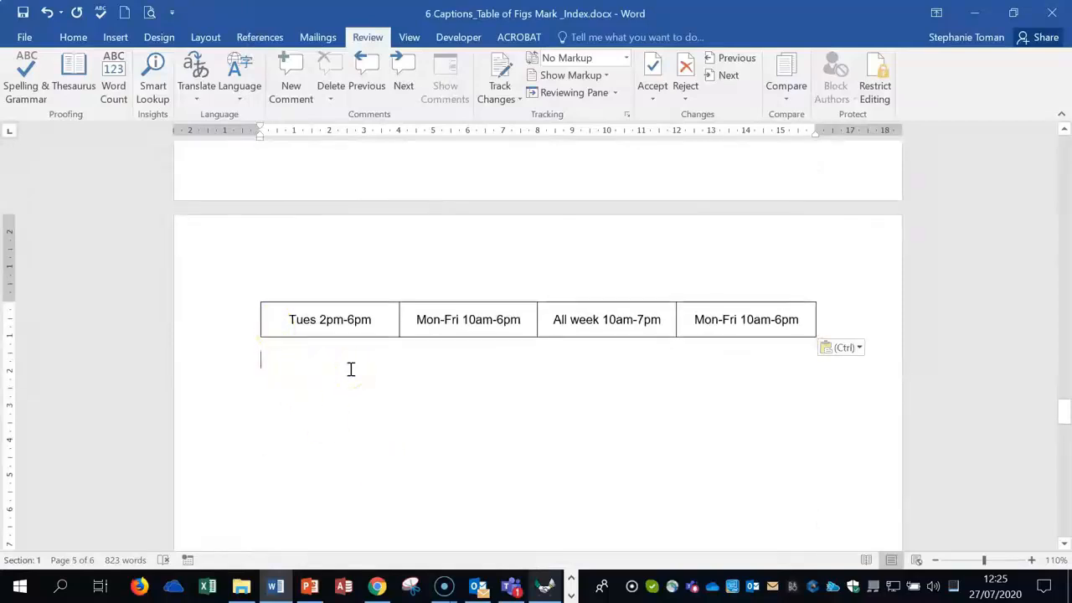
key(ctrl+v)
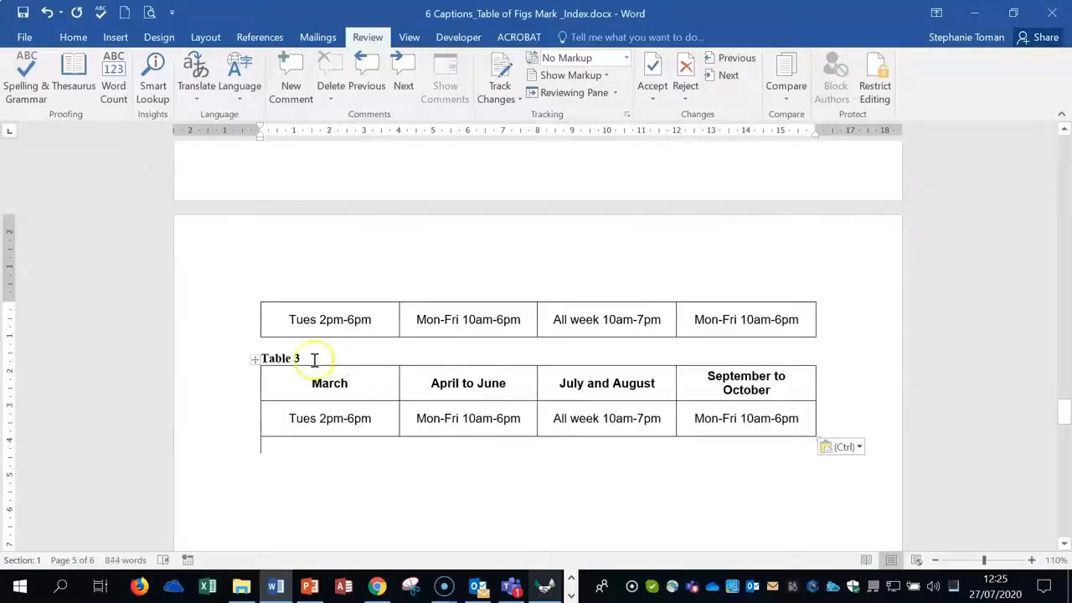
Delete the automatic Table 3 caption above the last pasted table and open the caption settings for that table
drag(314, 358, 256, 355)
key(Delete)
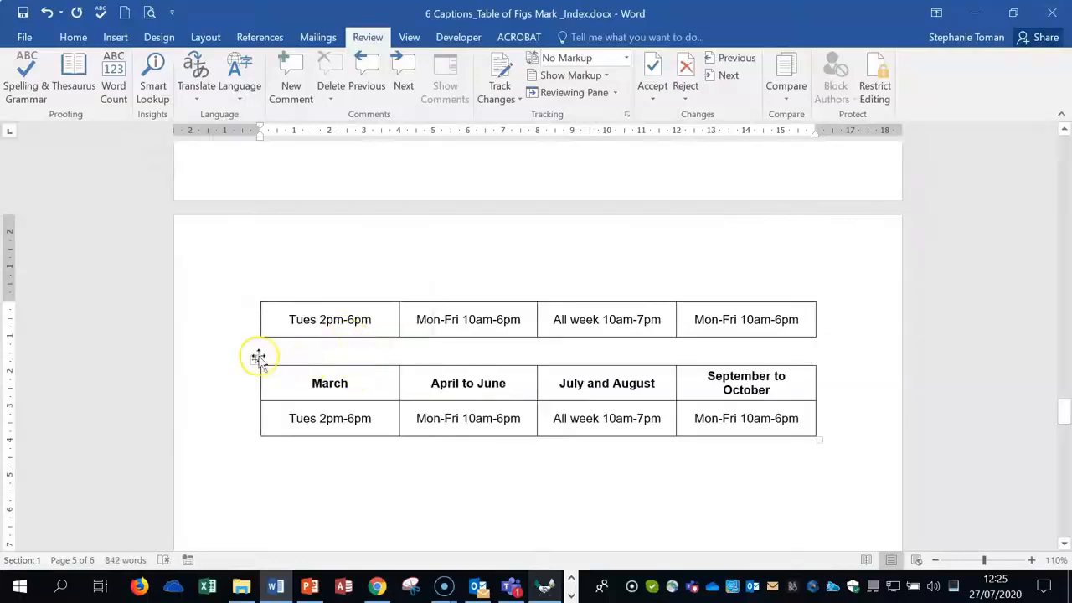
click(254, 359)
right_click(255, 359)
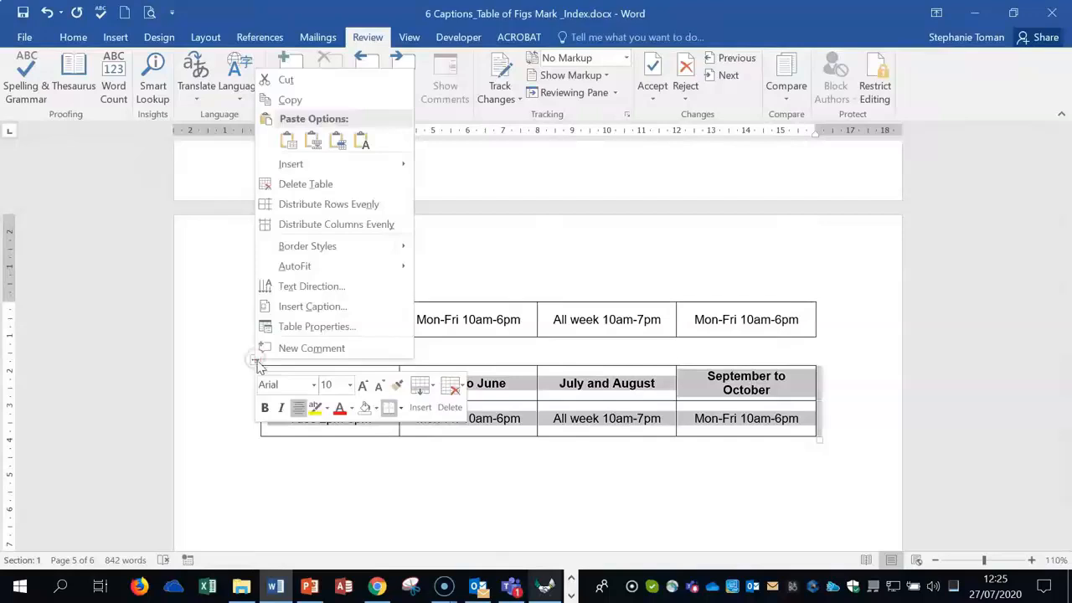
click(355, 312)
Create a custom caption label named "Image 1" and delete that label again
click(661, 259)
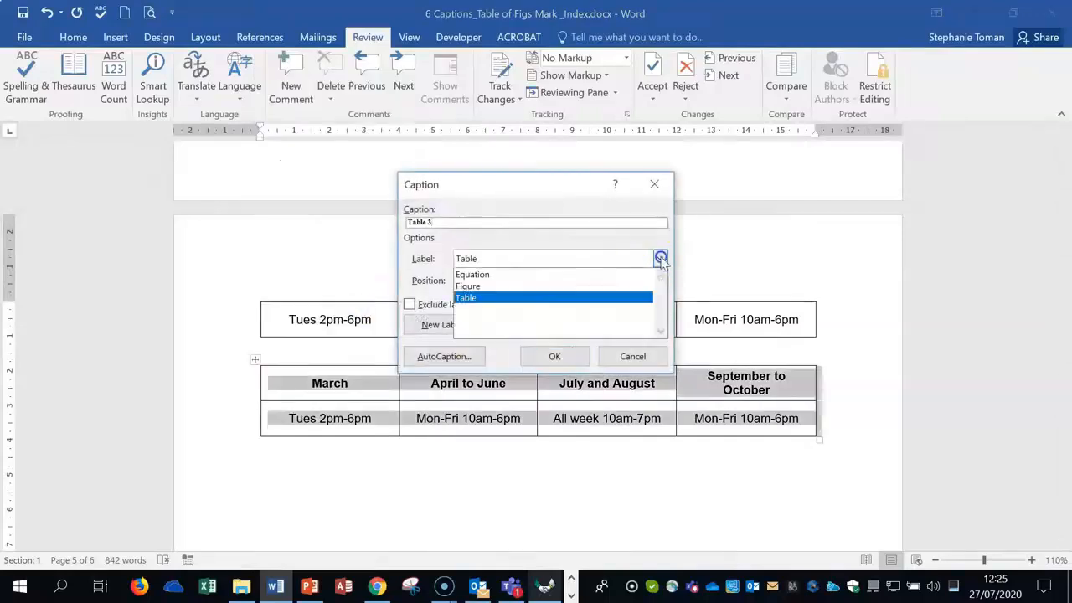
click(437, 326)
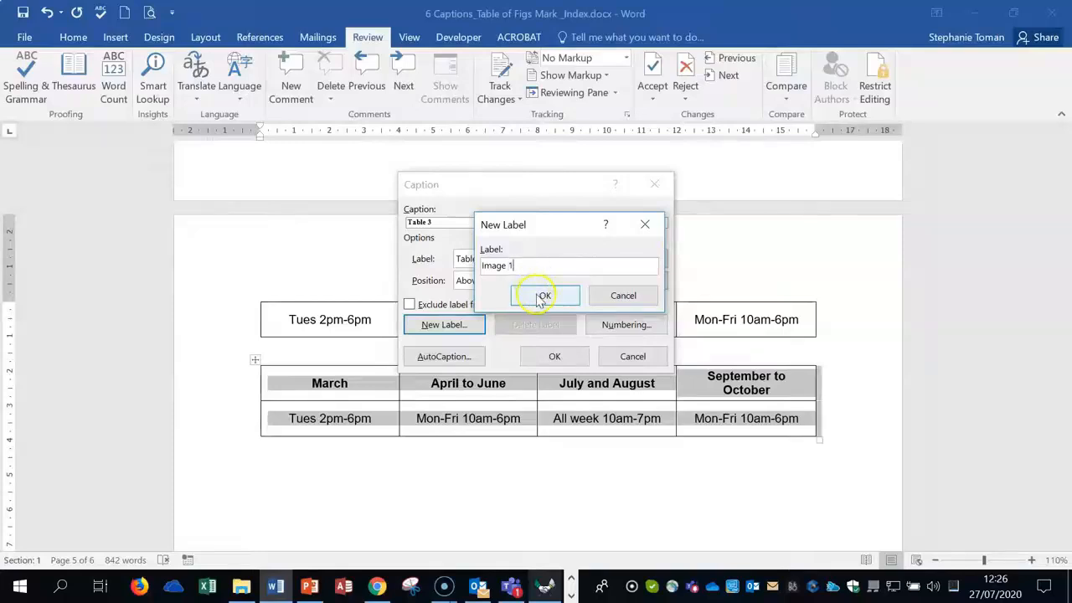
click(541, 292)
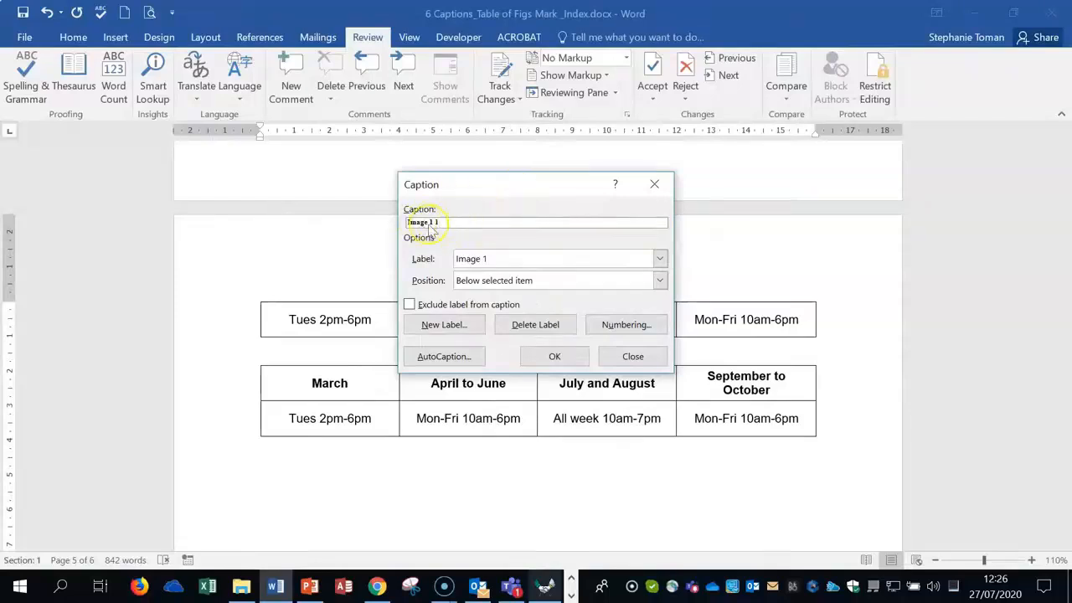
click(660, 259)
click(507, 298)
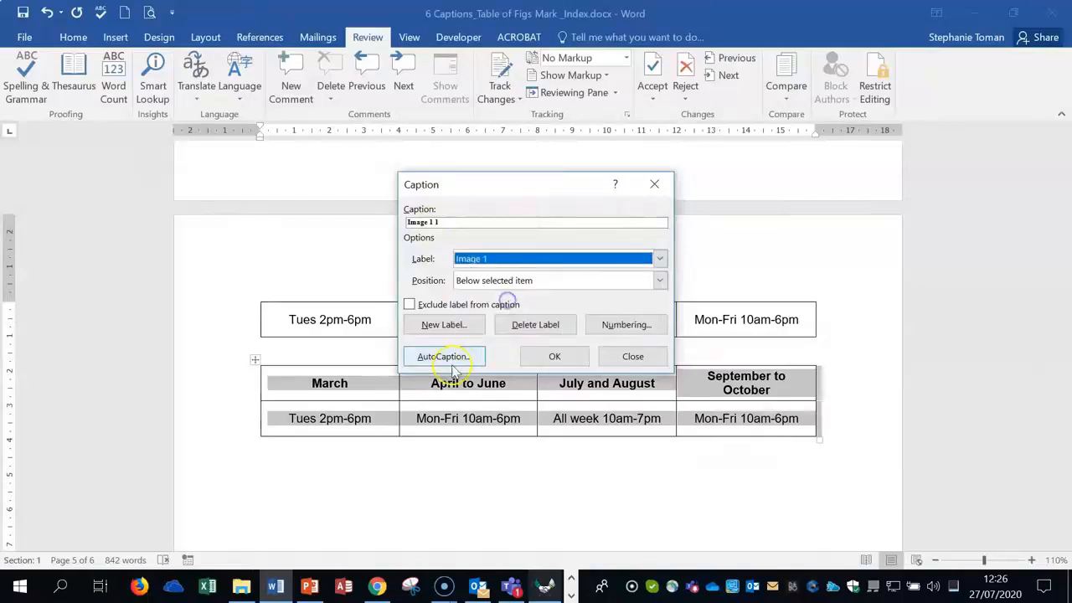
click(534, 325)
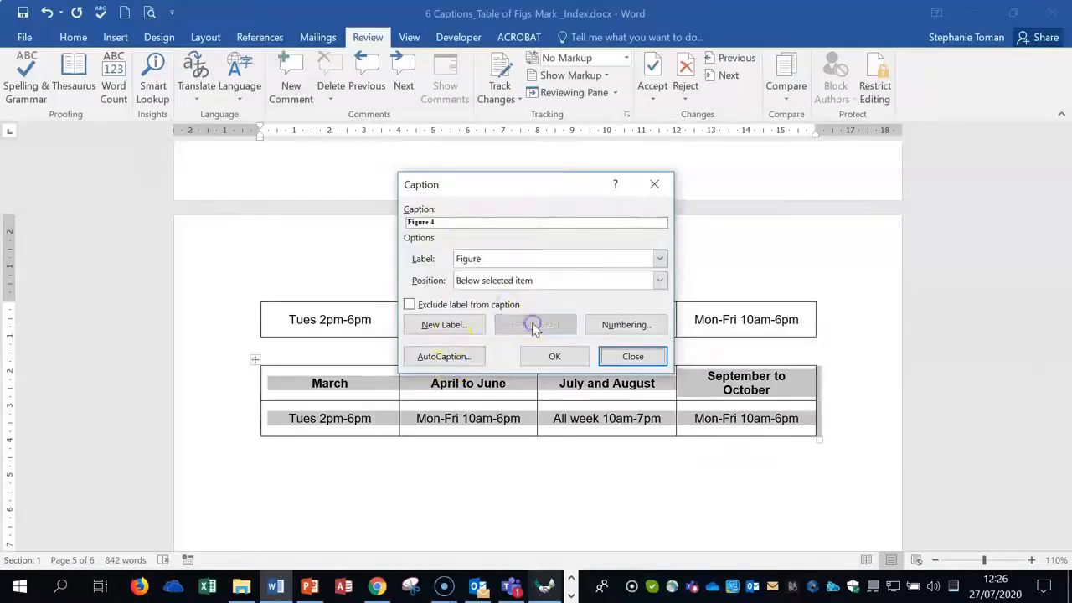
Create a new caption label named "Image" and set its numbering format to A, B, C
click(441, 325)
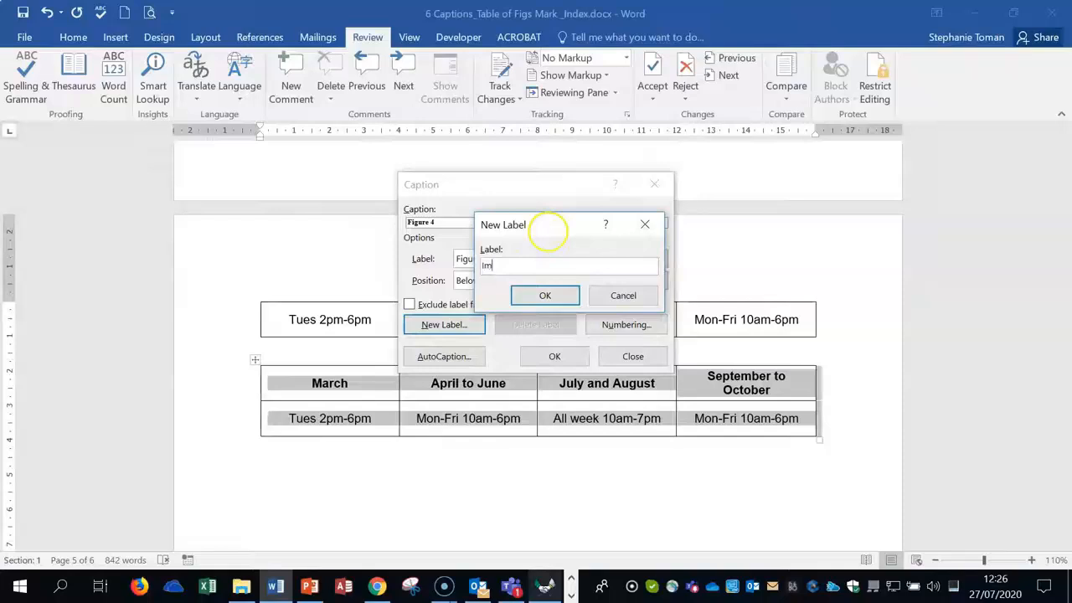
click(547, 295)
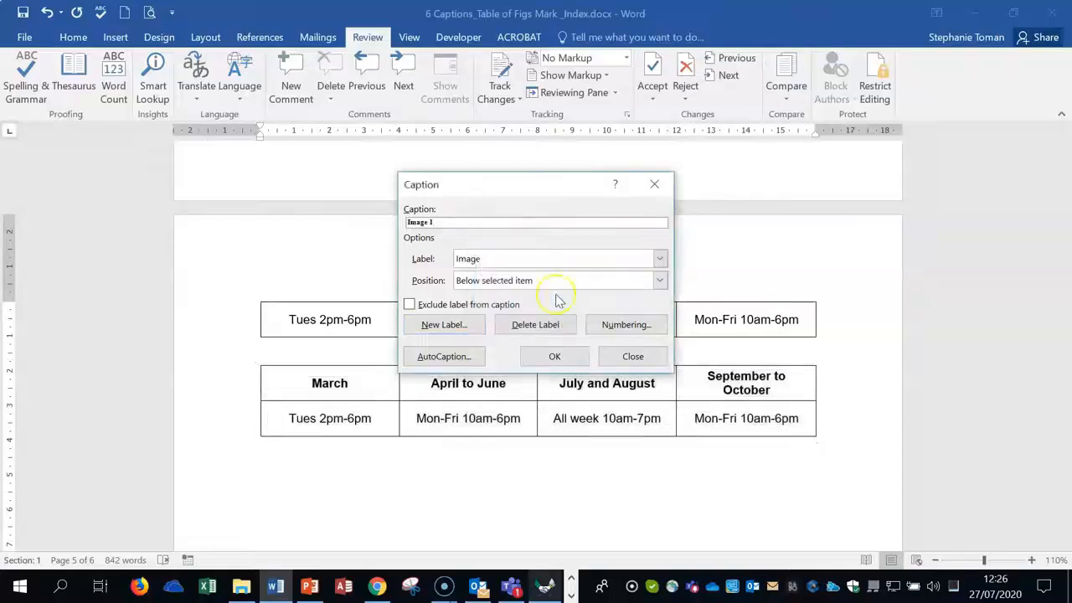
click(620, 325)
click(548, 225)
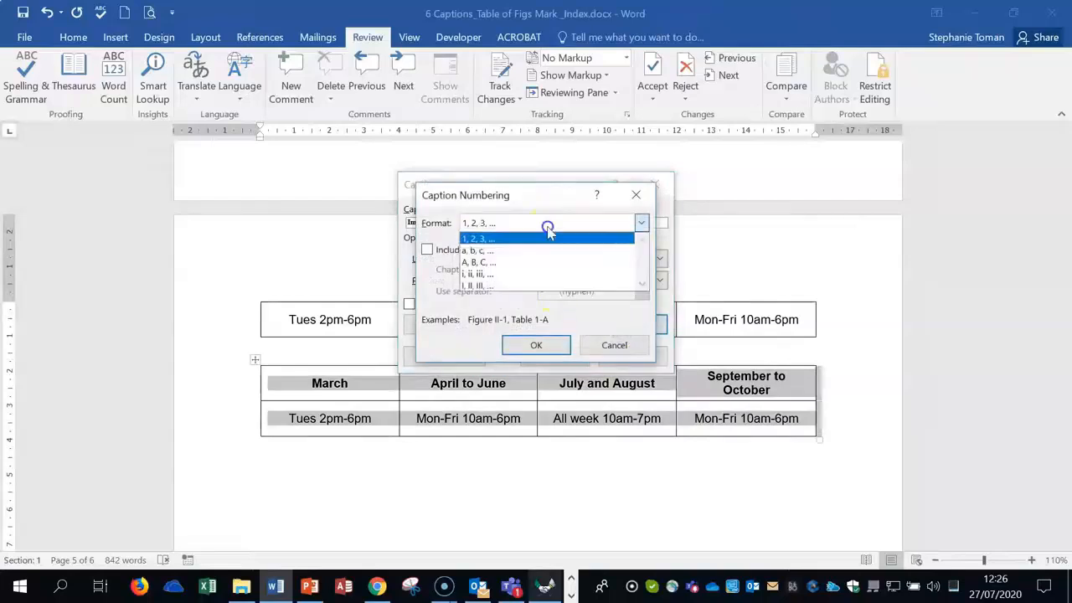
click(519, 262)
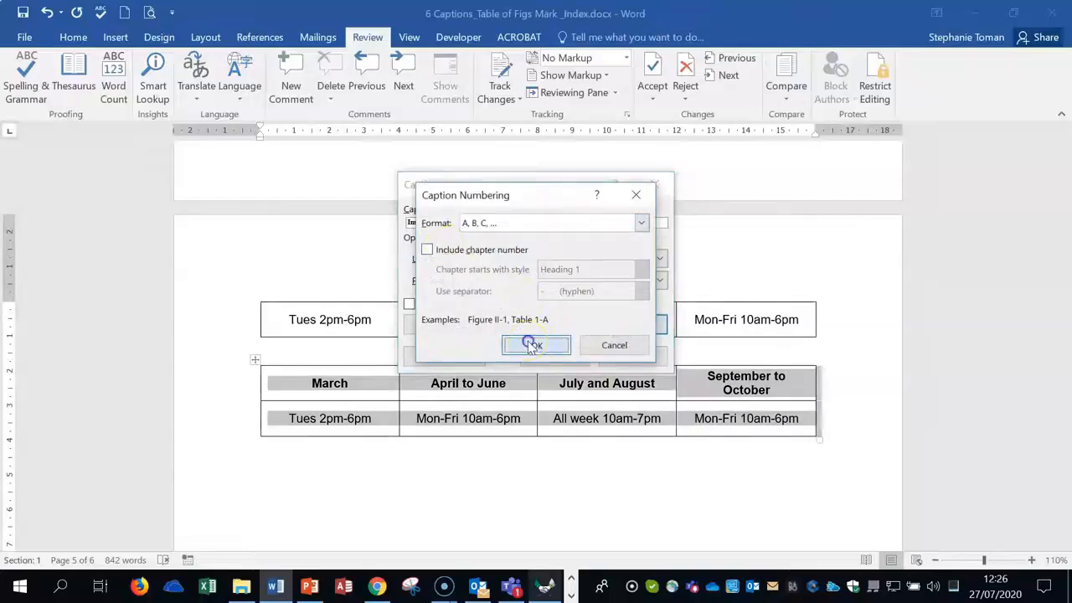
click(532, 345)
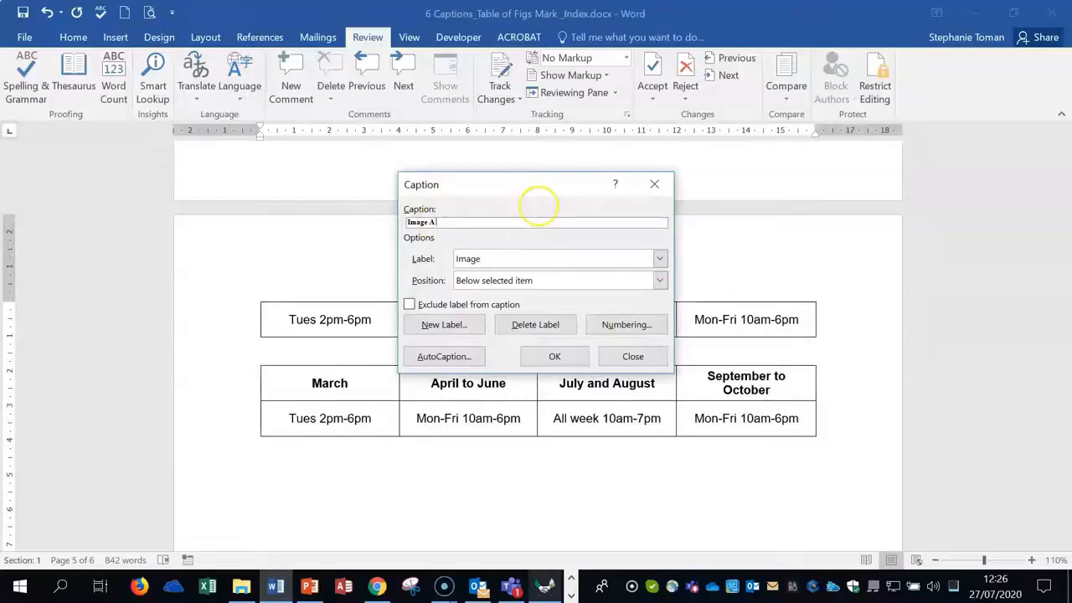
Add the text "ijnijjij" to the Image A caption and insert it below the last pasted table
text(ijnijjij)
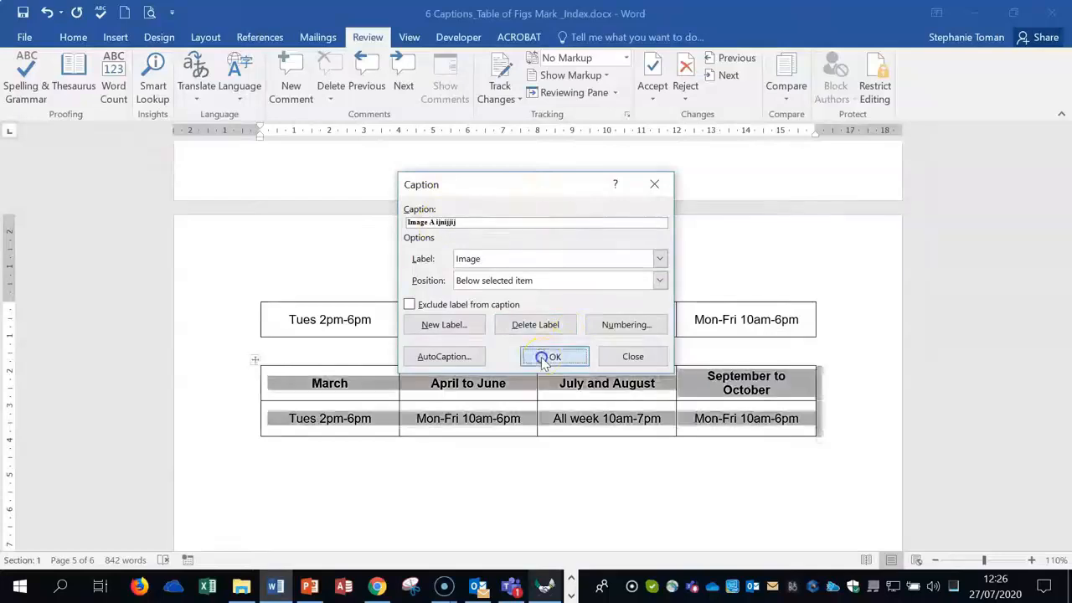
click(554, 356)
click(575, 470)
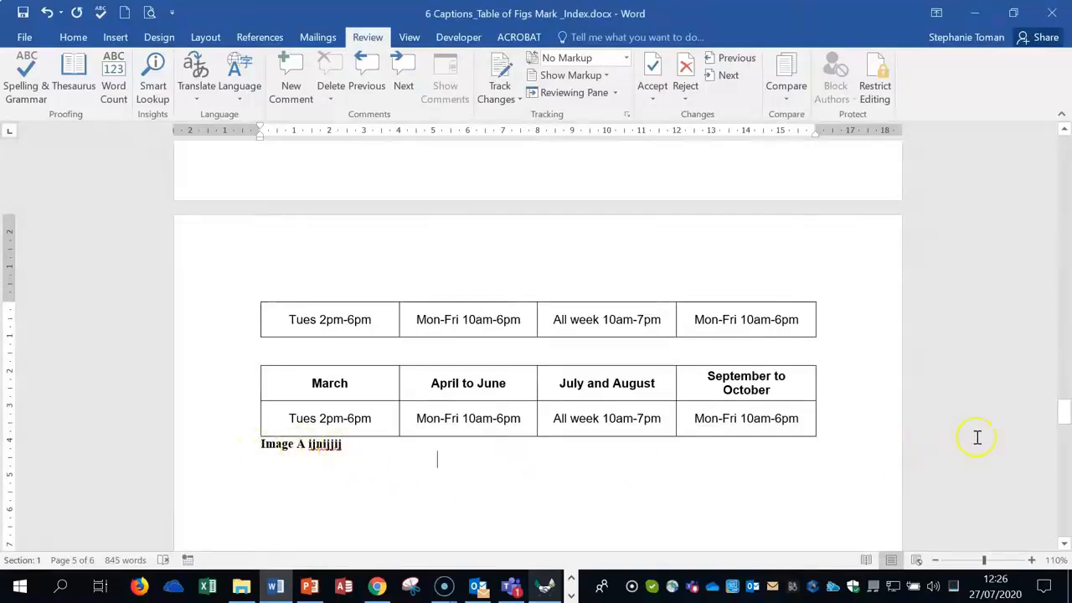
Update the list of table captions on the contents page
drag(1062, 417, 1060, 192)
click(285, 227)
right_click(285, 228)
click(333, 318)
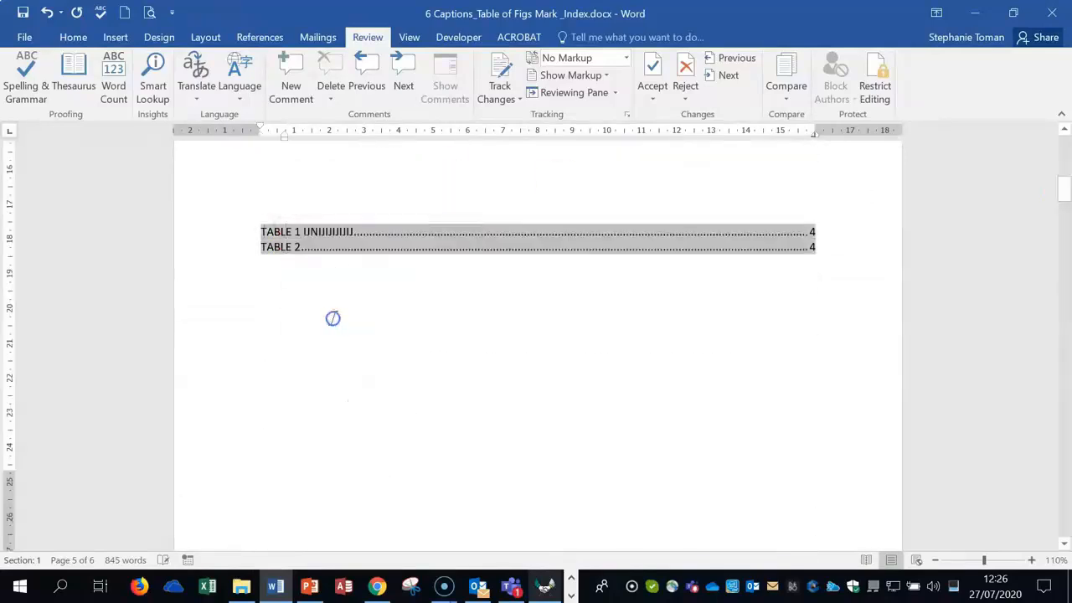
click(529, 287)
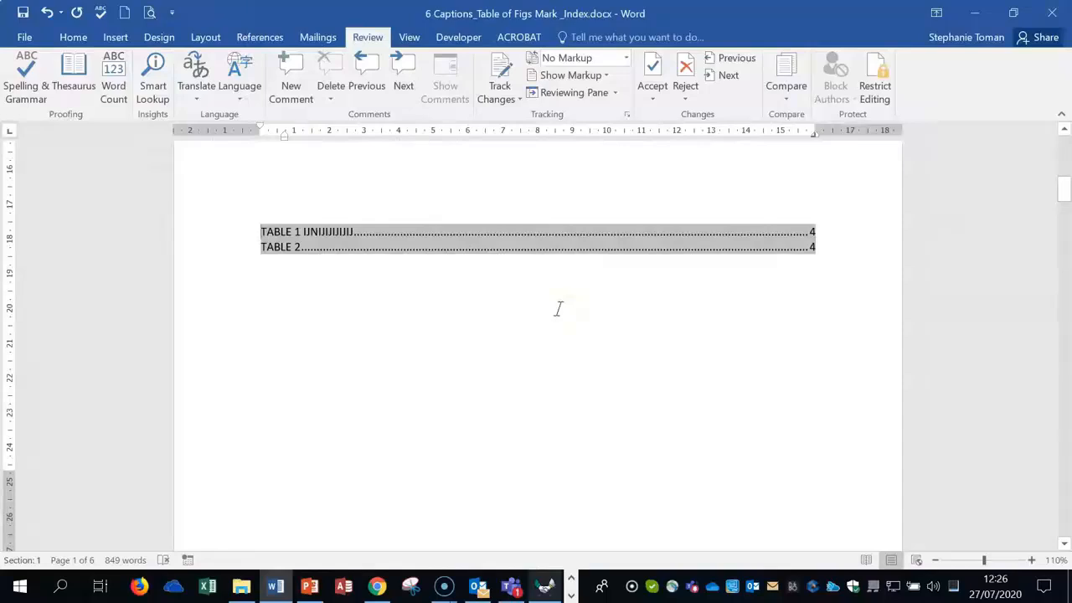
Delete the list of table captions beneath the list of figures on the contents page
scroll(559, 309, up, 3)
drag(265, 365, 825, 376)
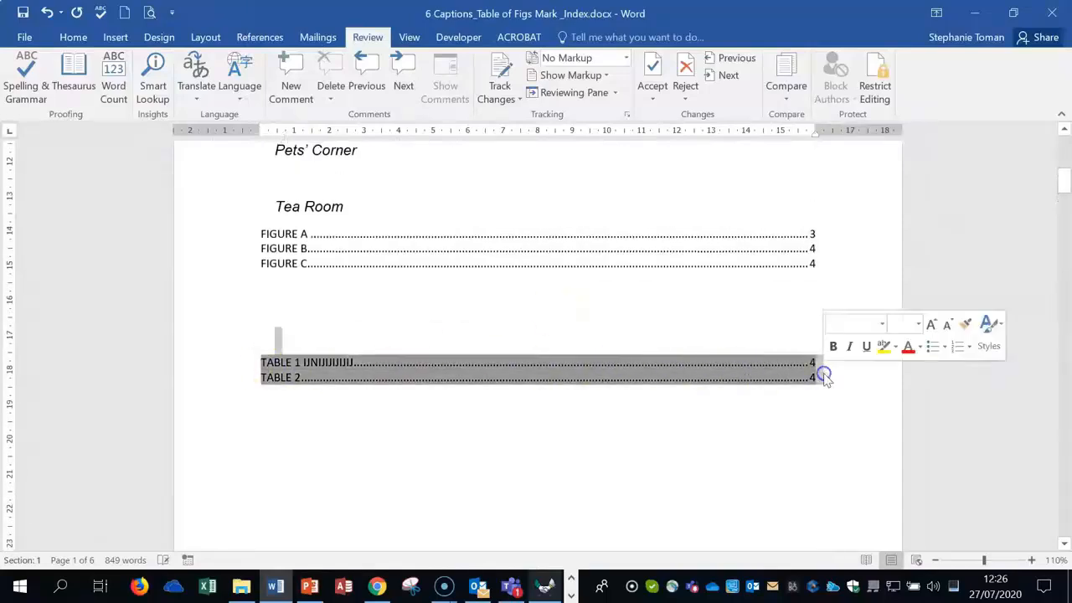
key(Delete)
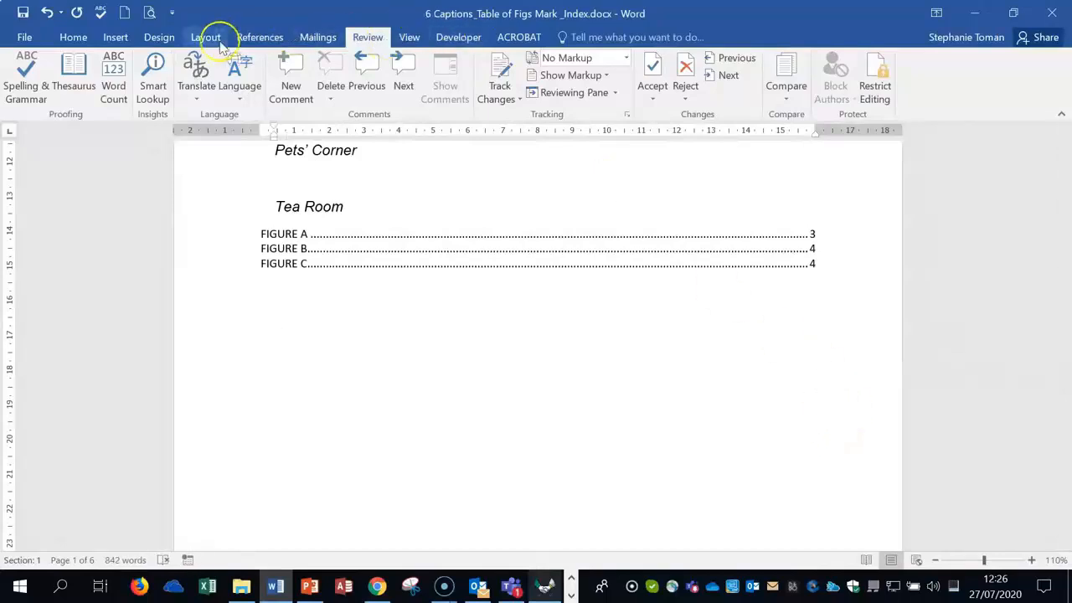
Insert a table of figures below the figure list, using the Table caption label, Classic format and a dashed tab leader
click(238, 38)
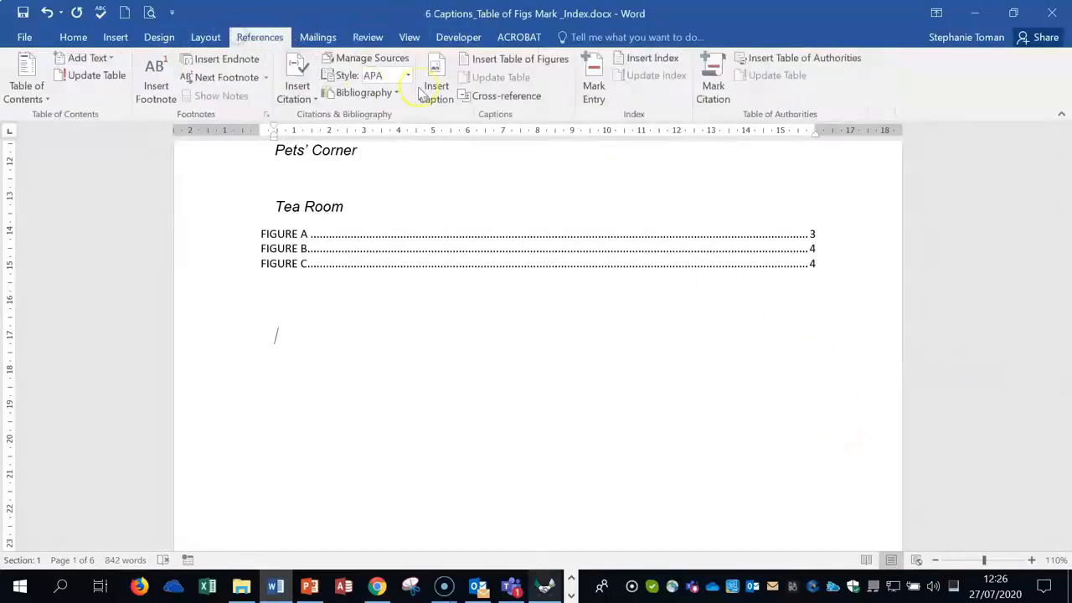
click(544, 58)
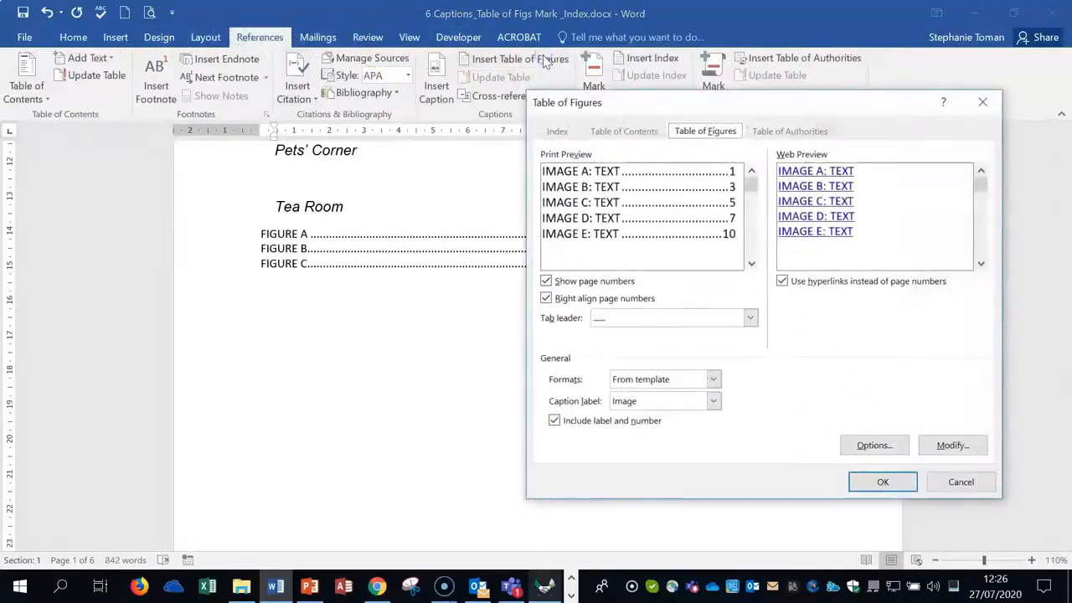
click(712, 400)
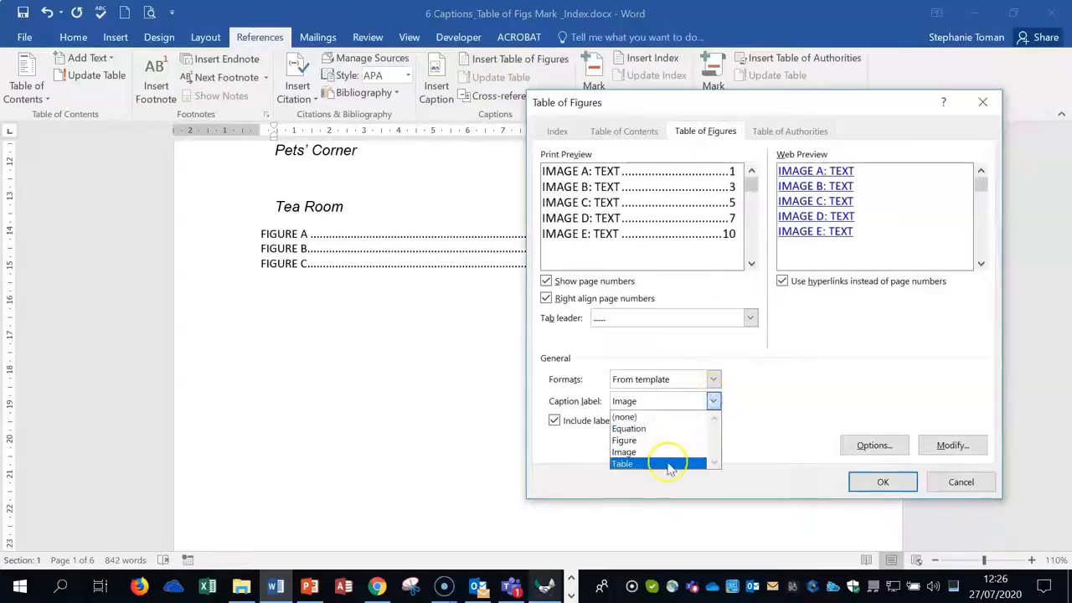
click(668, 463)
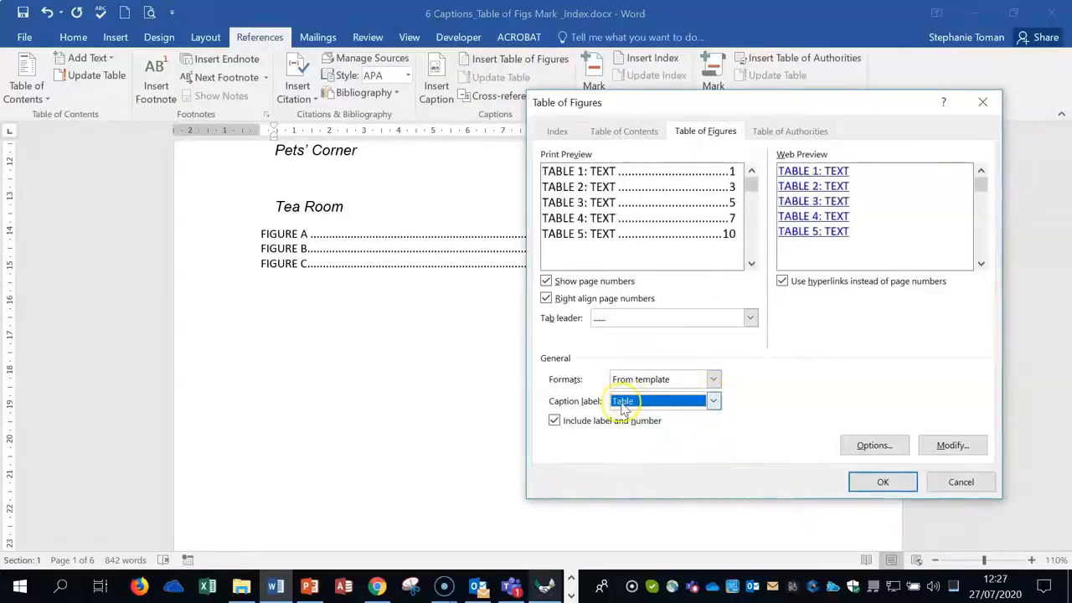
click(712, 379)
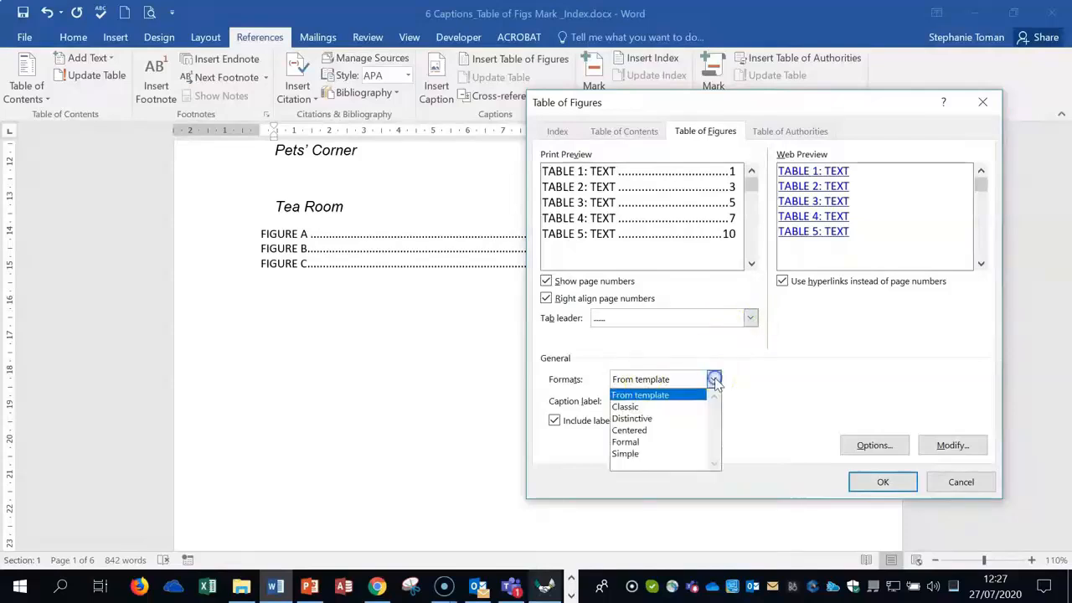
click(676, 408)
click(751, 318)
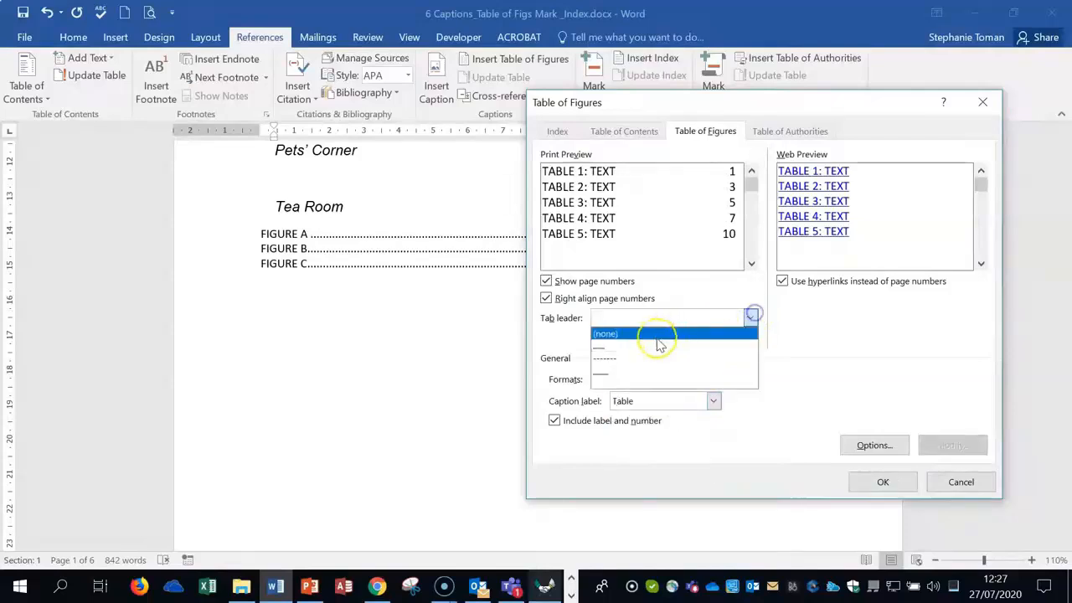
click(645, 354)
click(879, 481)
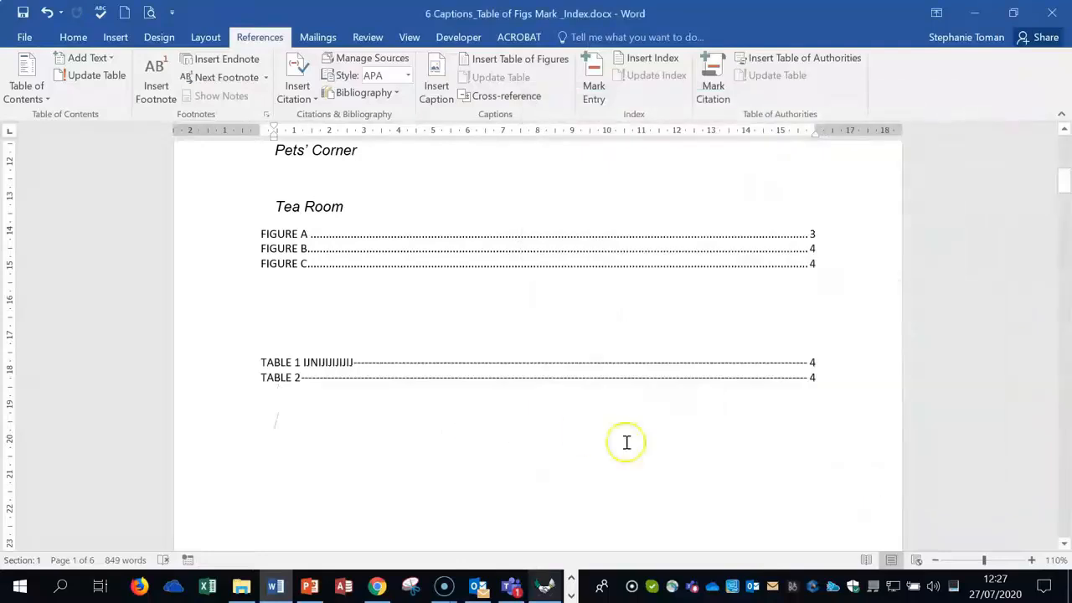
click(400, 252)
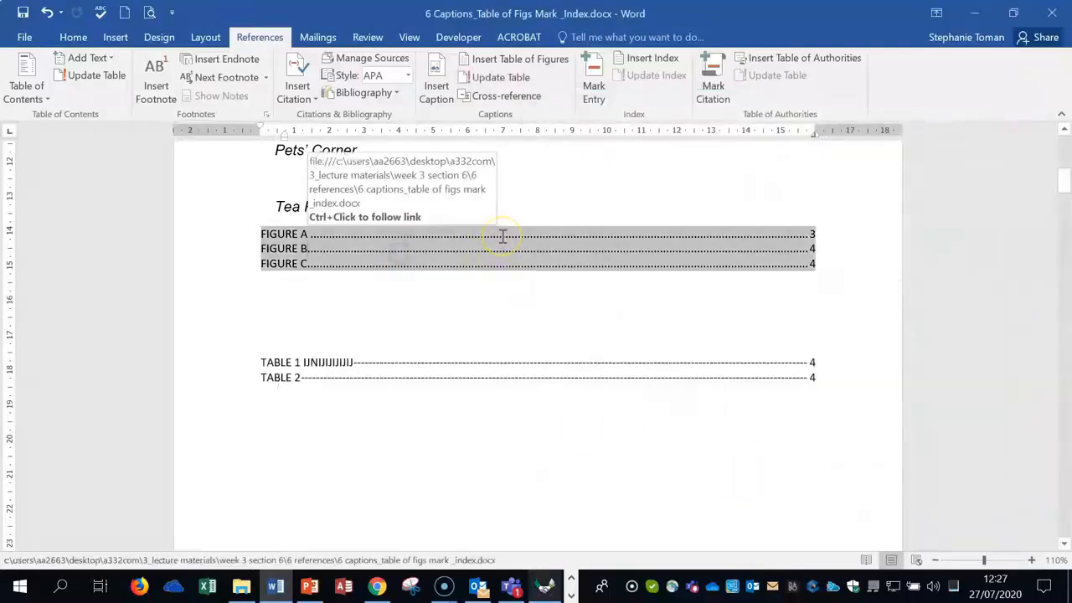
click(581, 445)
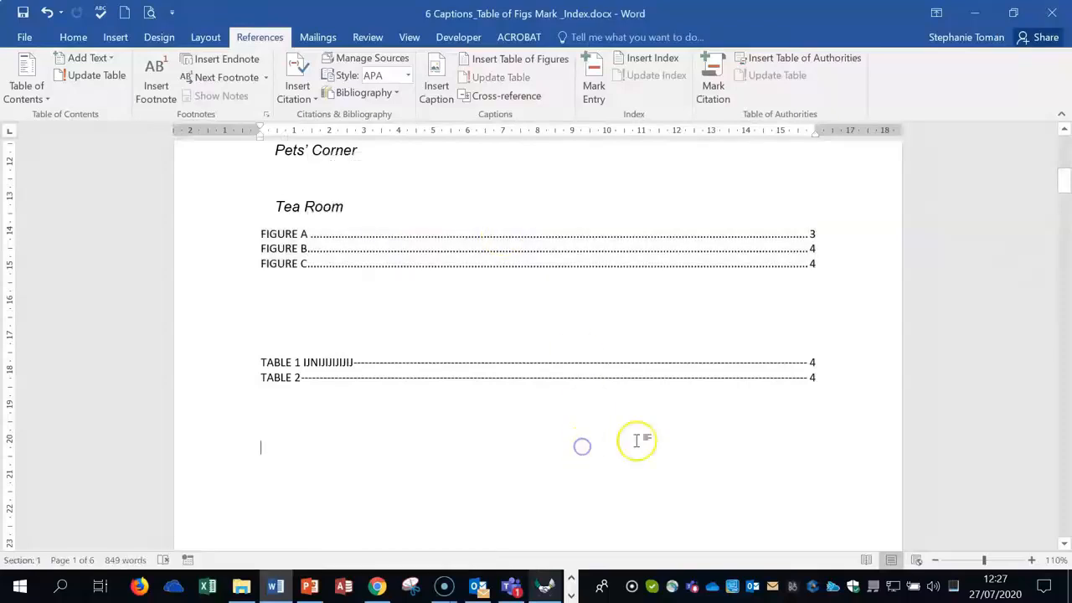
click(379, 362)
click(597, 424)
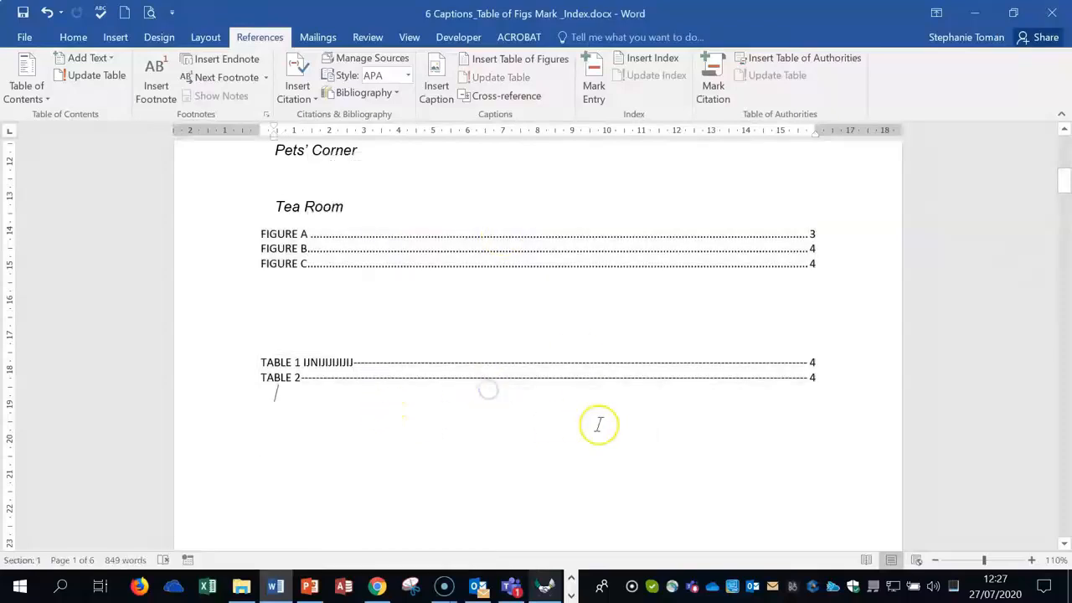
Start a caption for the tower picture with the Figure label and set its numbering format to A, B, C
scroll(607, 422, down, 5)
scroll(607, 422, down, 15)
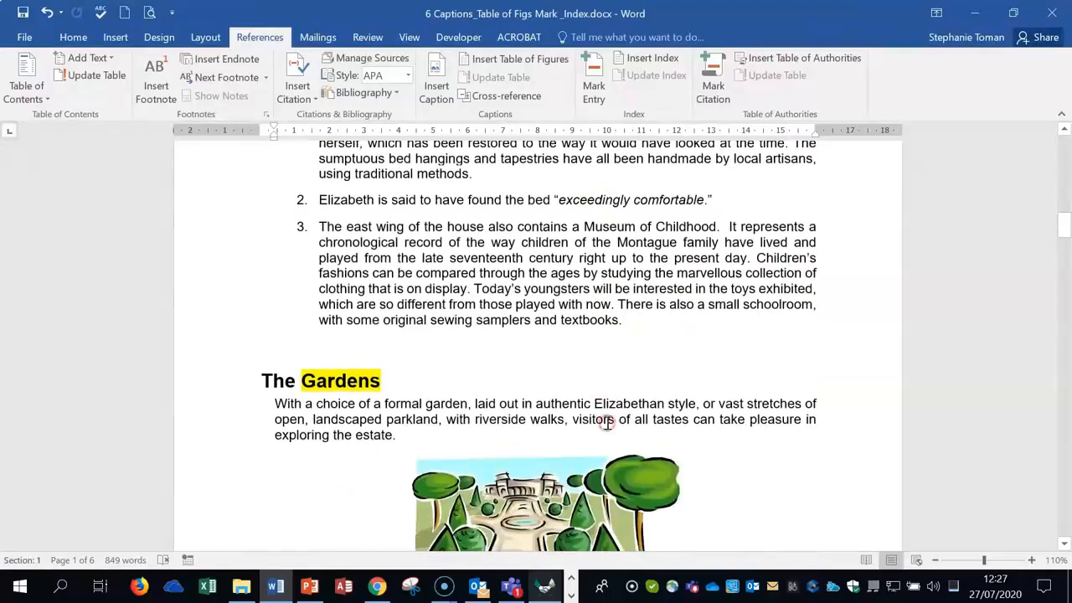
scroll(607, 422, down, 20)
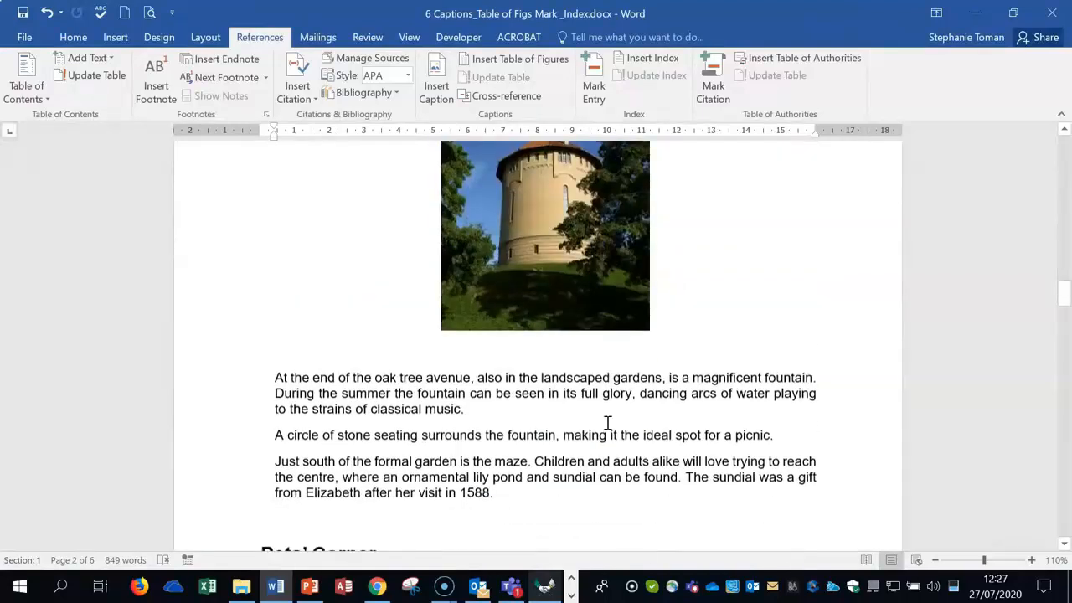
drag(529, 293, 582, 289)
click(685, 310)
drag(1064, 329, 1064, 320)
click(716, 352)
scroll(715, 352, up, 10)
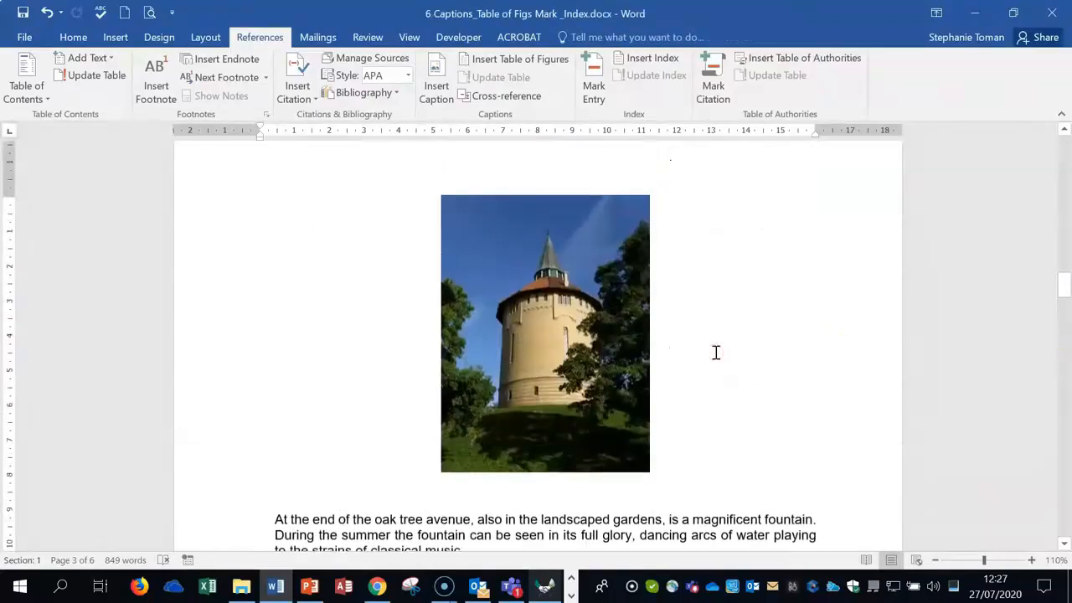
right_click(562, 384)
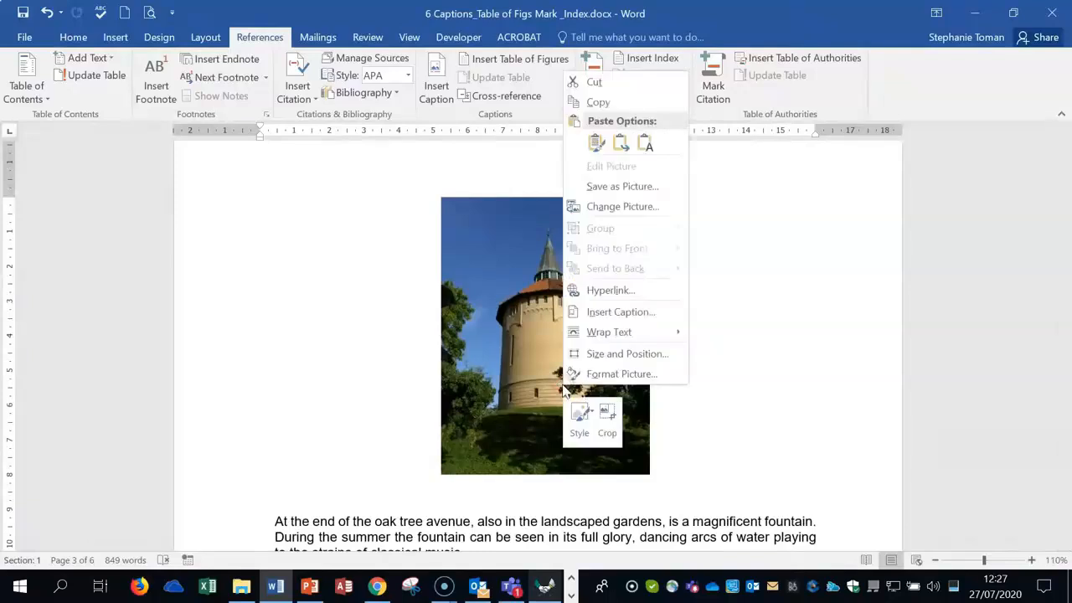
click(626, 314)
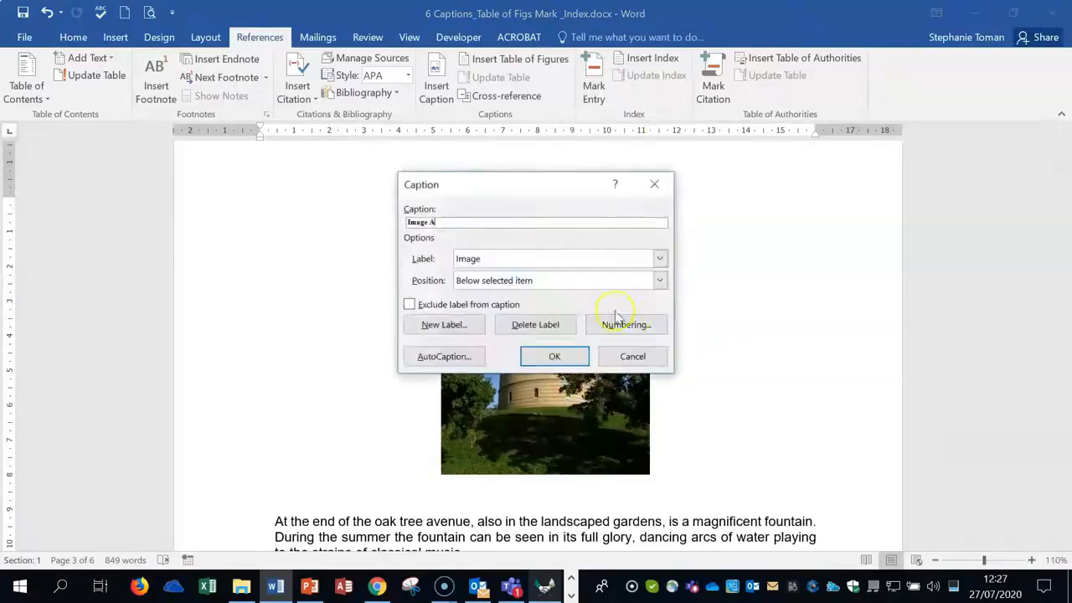
click(660, 260)
click(565, 285)
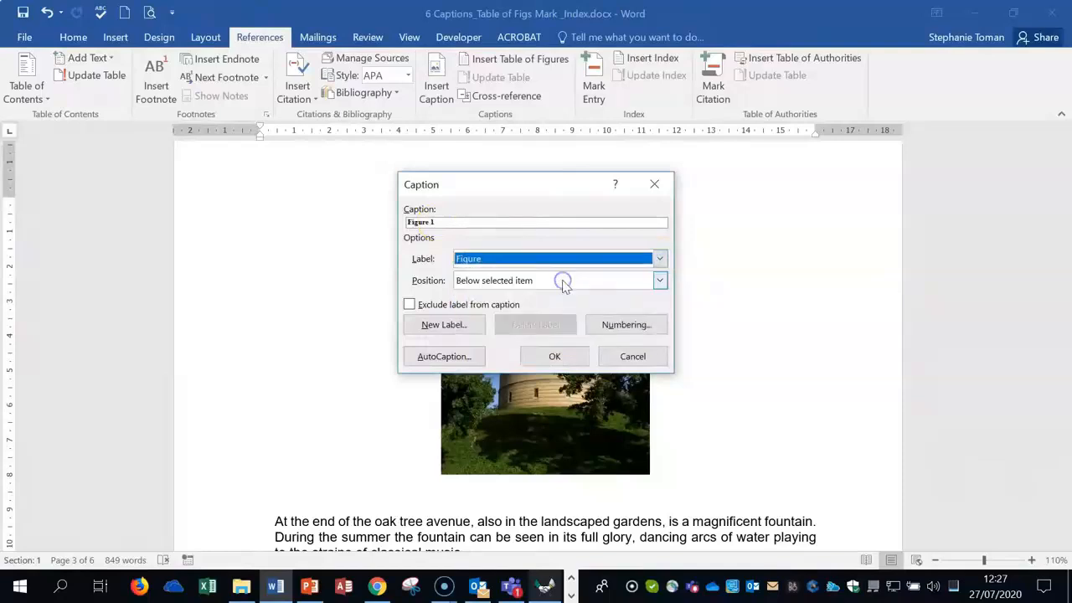
click(628, 325)
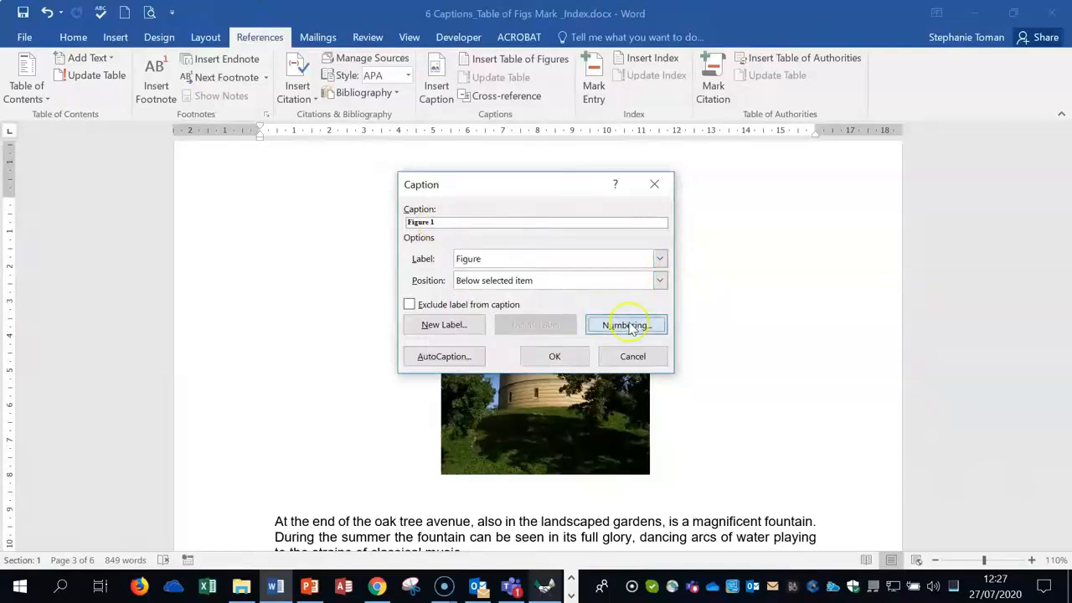
click(563, 223)
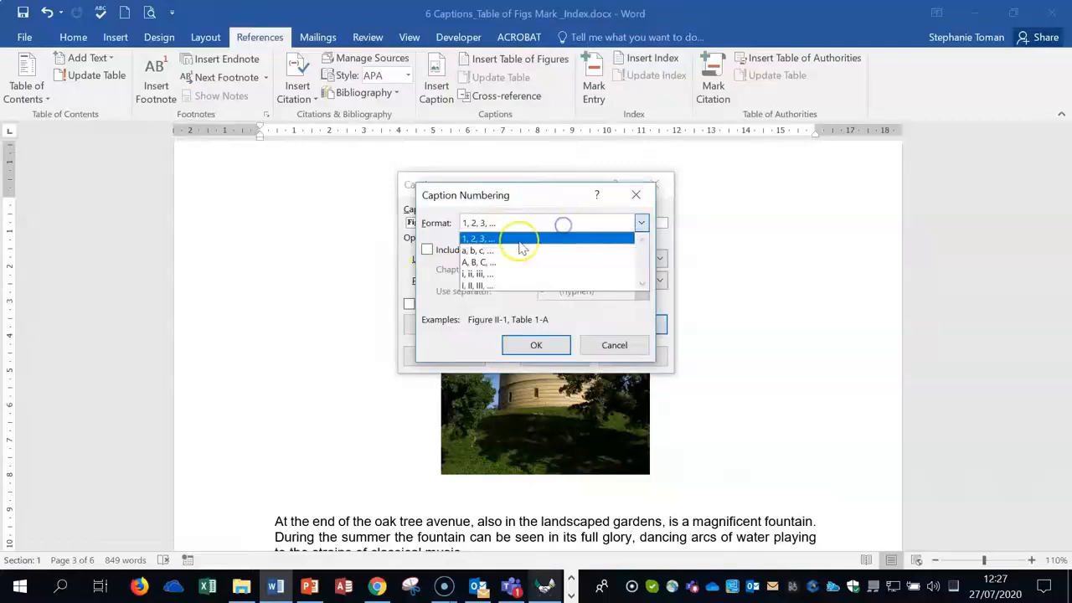
click(500, 265)
click(536, 344)
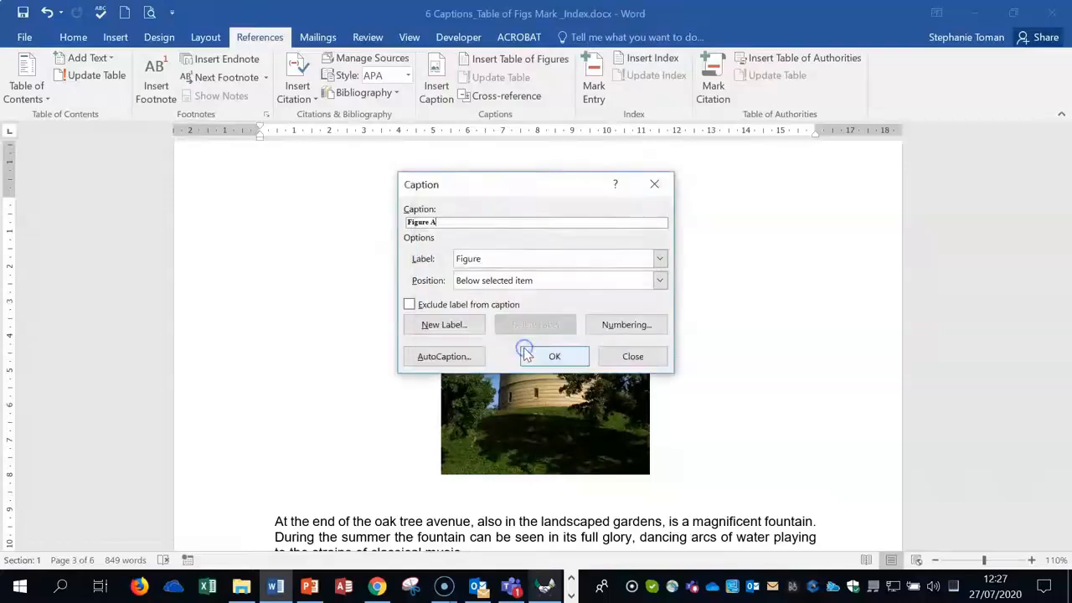
Turn on AutoCaption for Bitmap Image objects, using the Figure label and the Below item position
click(445, 358)
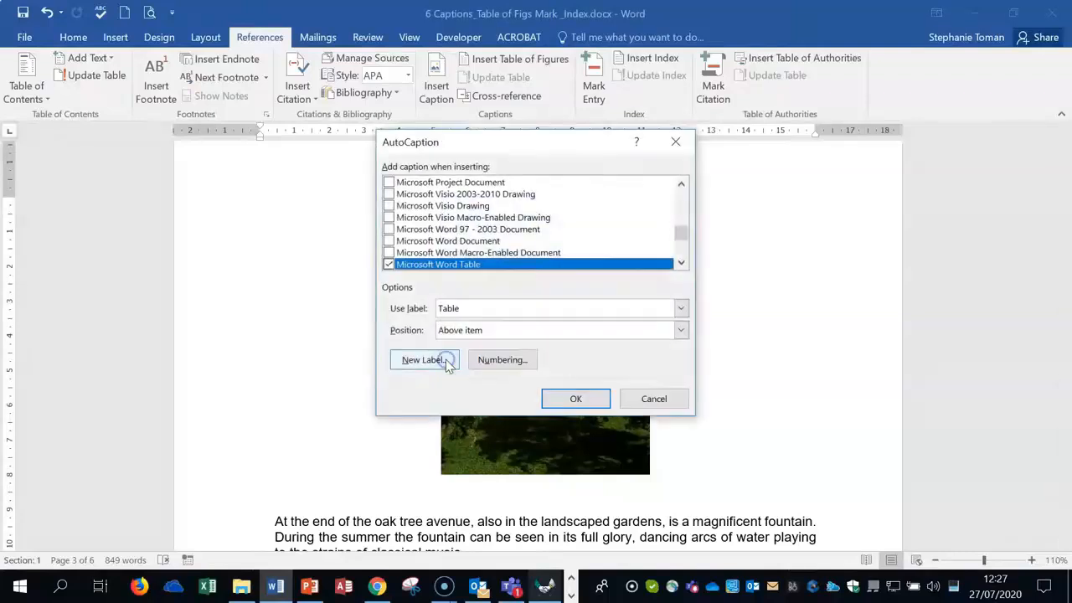
drag(679, 237, 679, 202)
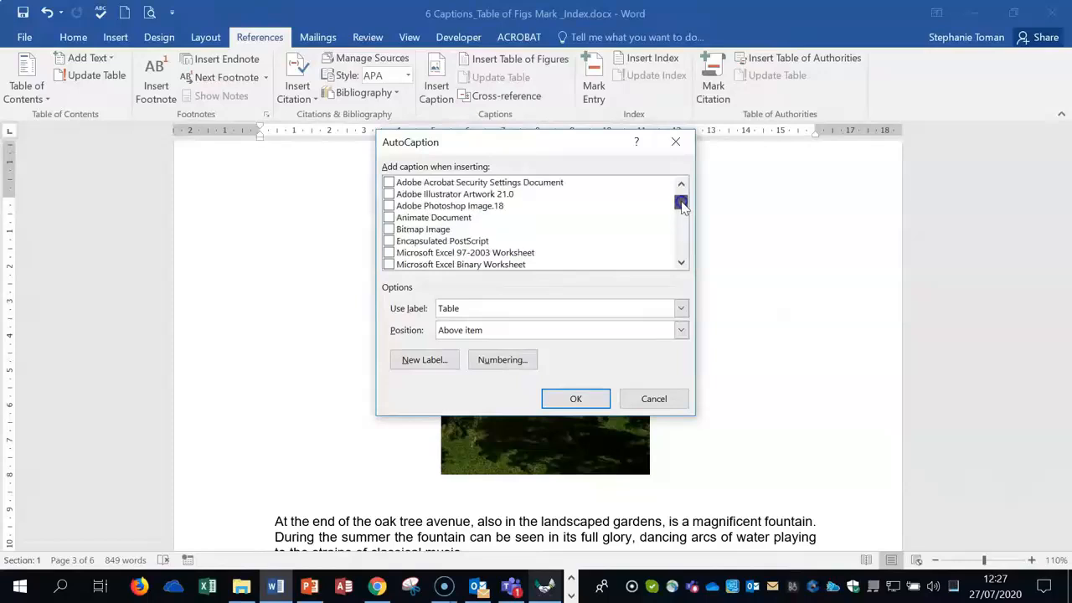
mouse_move(679, 201)
mouse_down()
mouse_move(680, 247)
mouse_move(685, 199)
mouse_up()
click(389, 240)
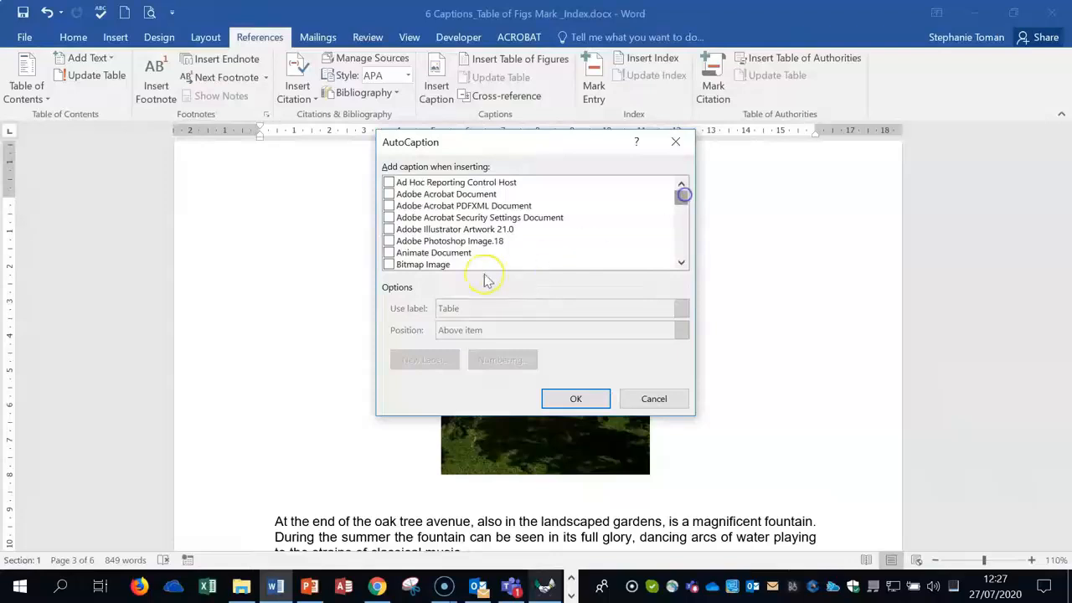
click(388, 265)
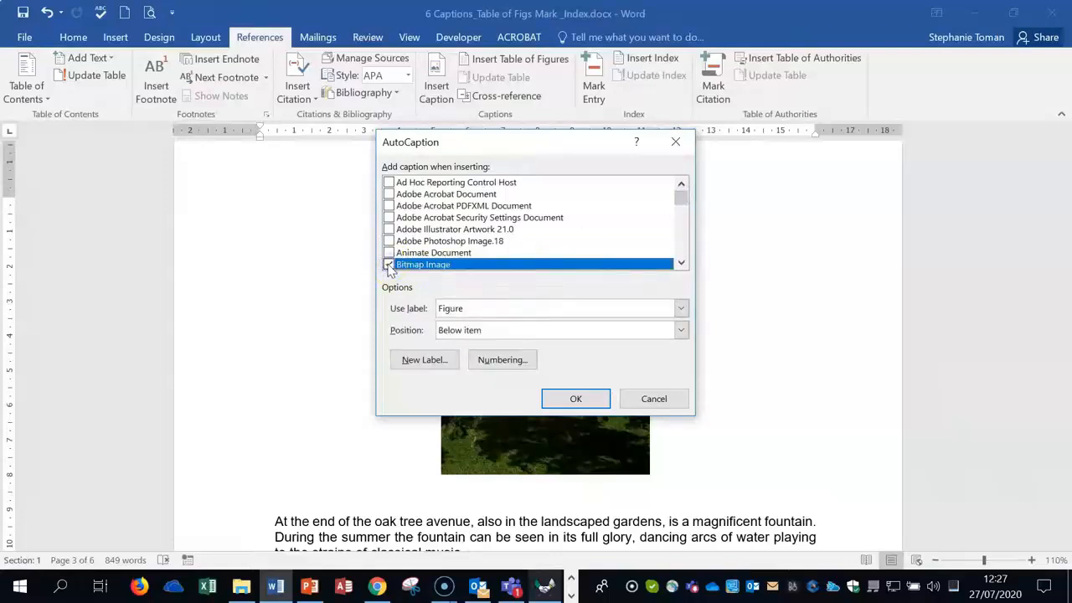
click(568, 401)
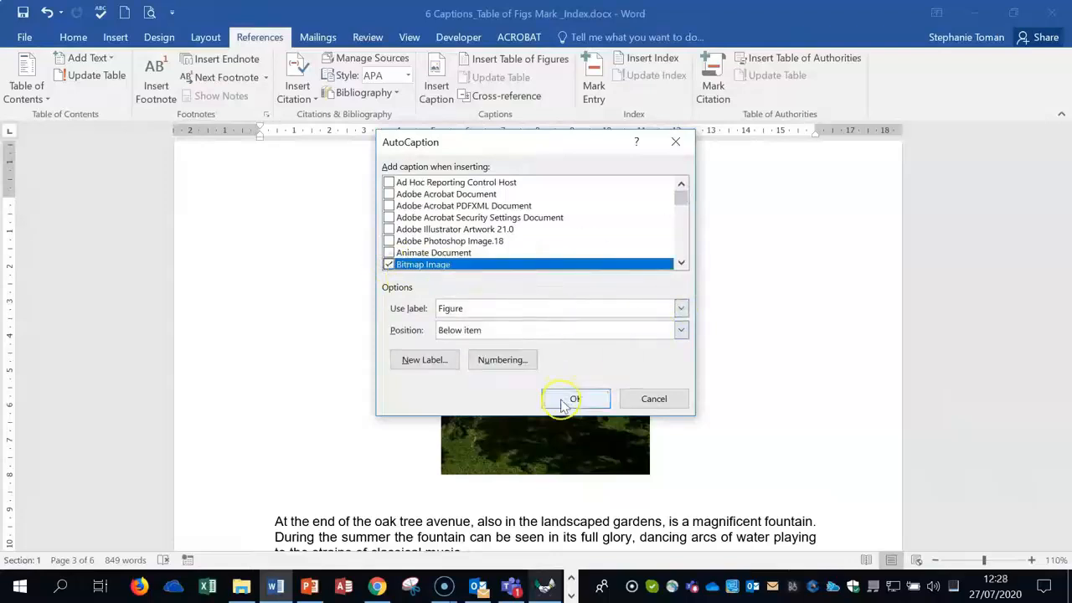
Insert the caption "Figure A Tower" below the tower picture, using the Figure label
right_click(591, 386)
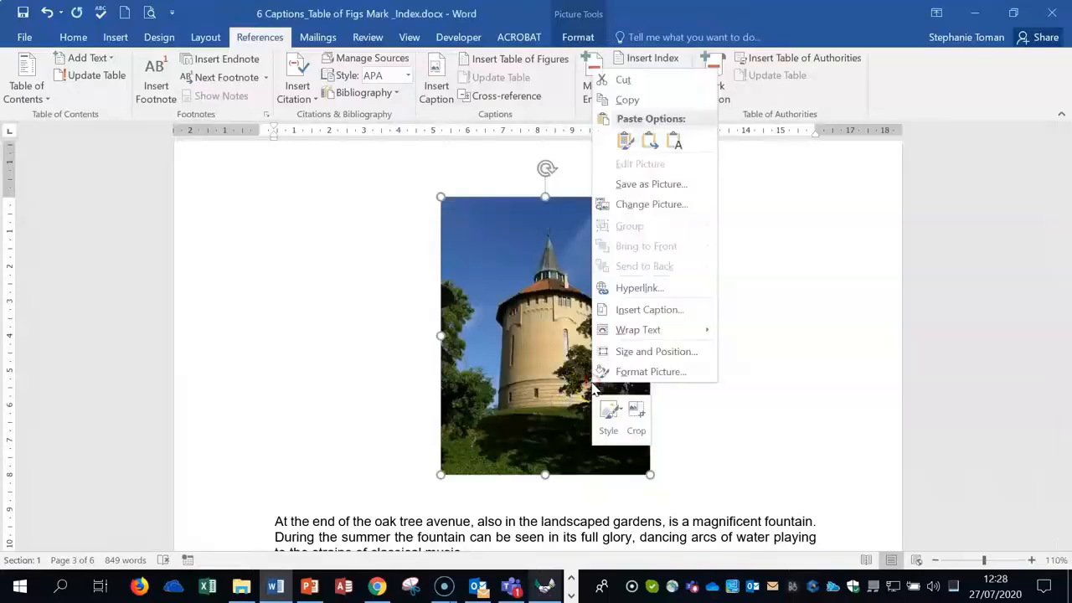
click(637, 310)
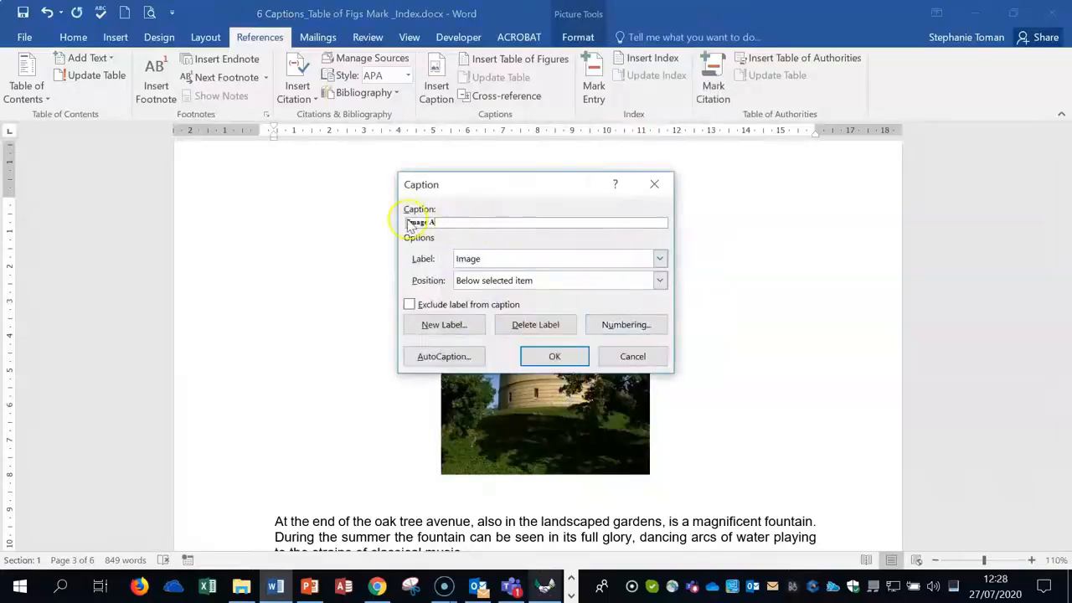
click(660, 260)
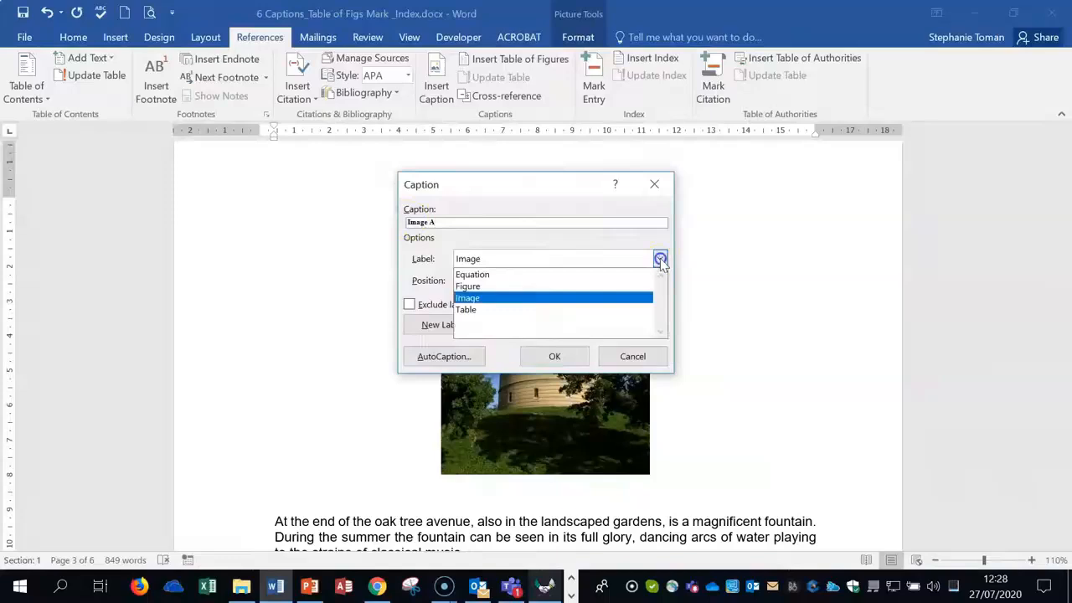
click(564, 287)
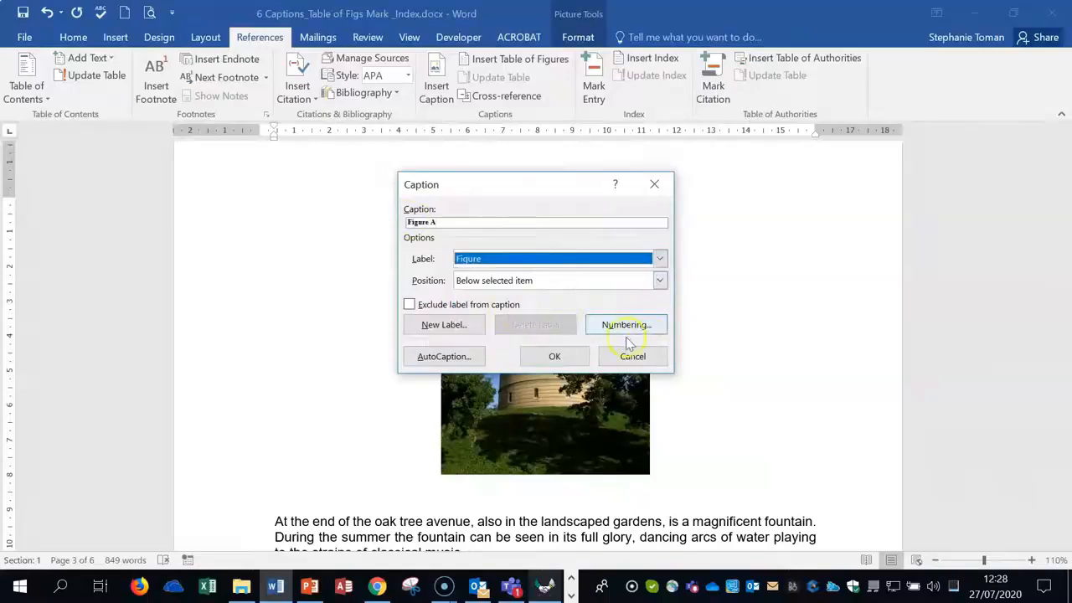
click(458, 221)
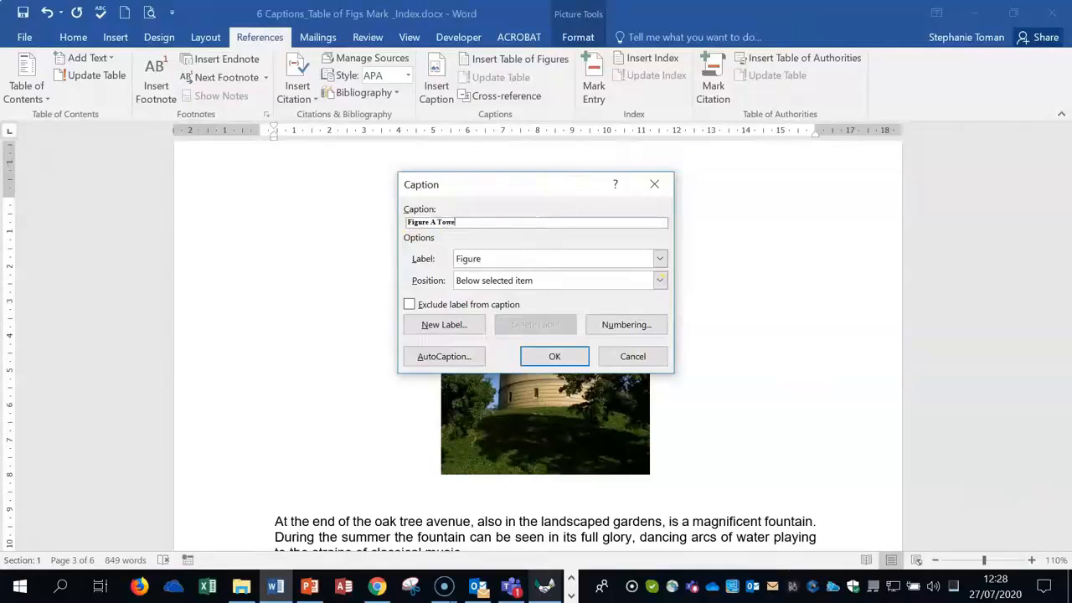
click(555, 355)
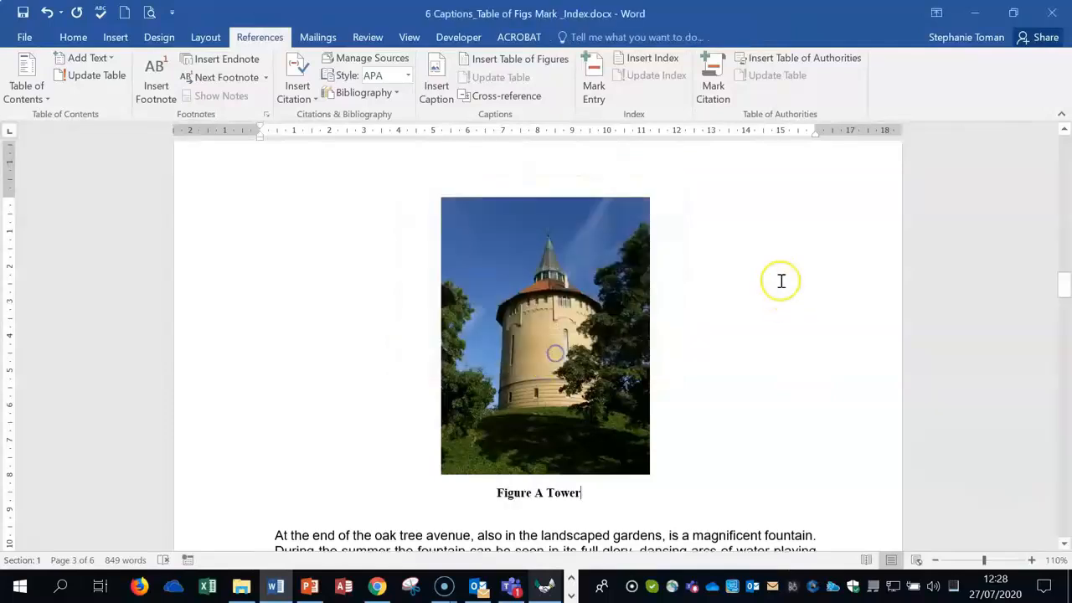
Update the entire table of figures listing the Figure captions on the contents page
scroll(781, 280, down, 8)
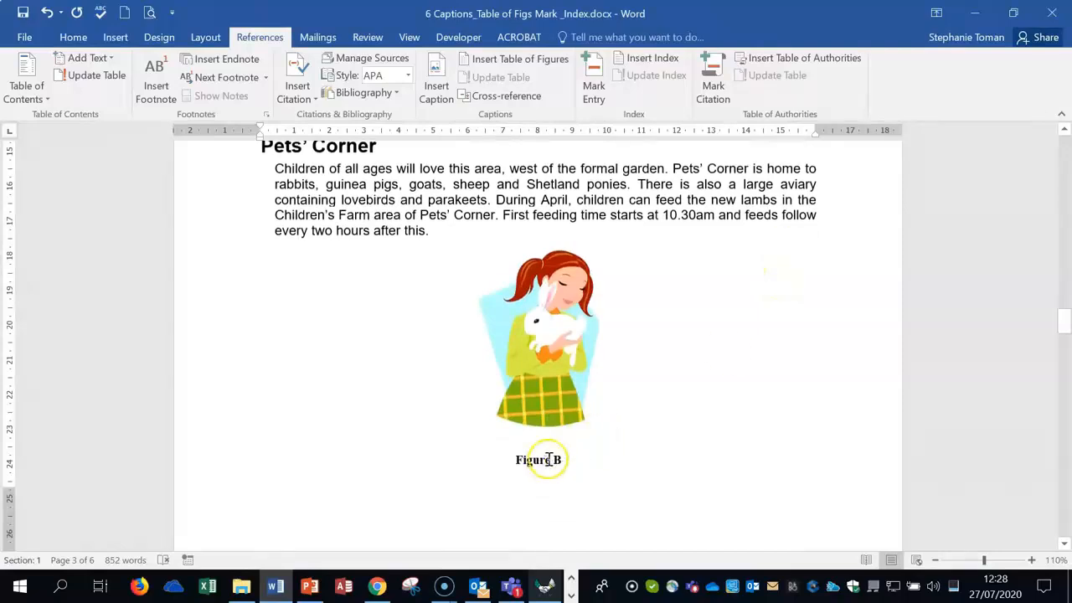
scroll(679, 438, up, 10)
scroll(681, 437, up, 10)
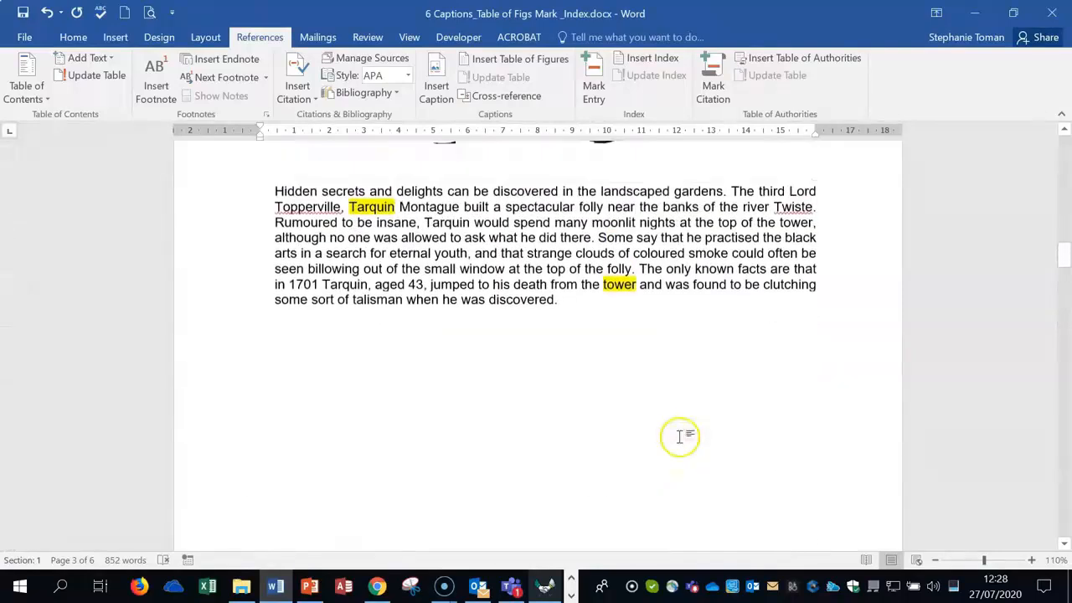
scroll(681, 437, up, 10)
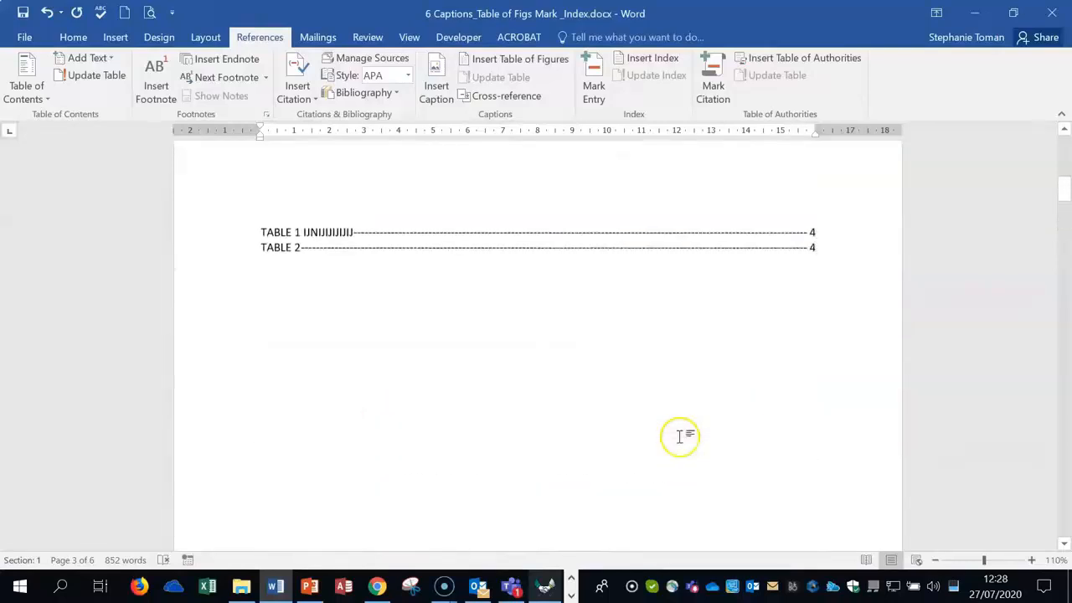
right_click(552, 312)
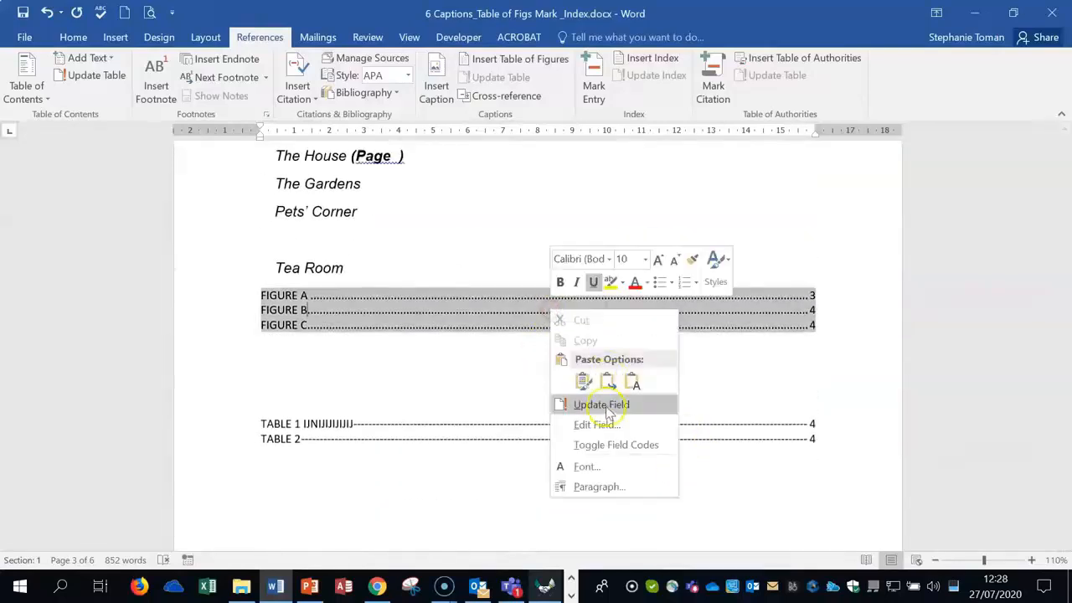
click(608, 407)
click(530, 328)
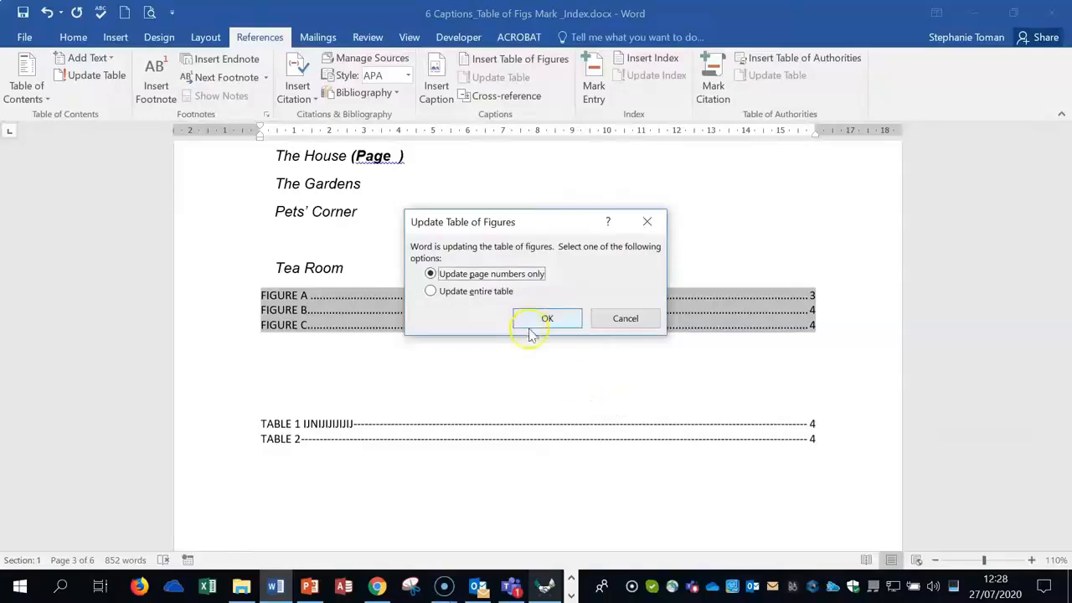
click(431, 291)
click(542, 318)
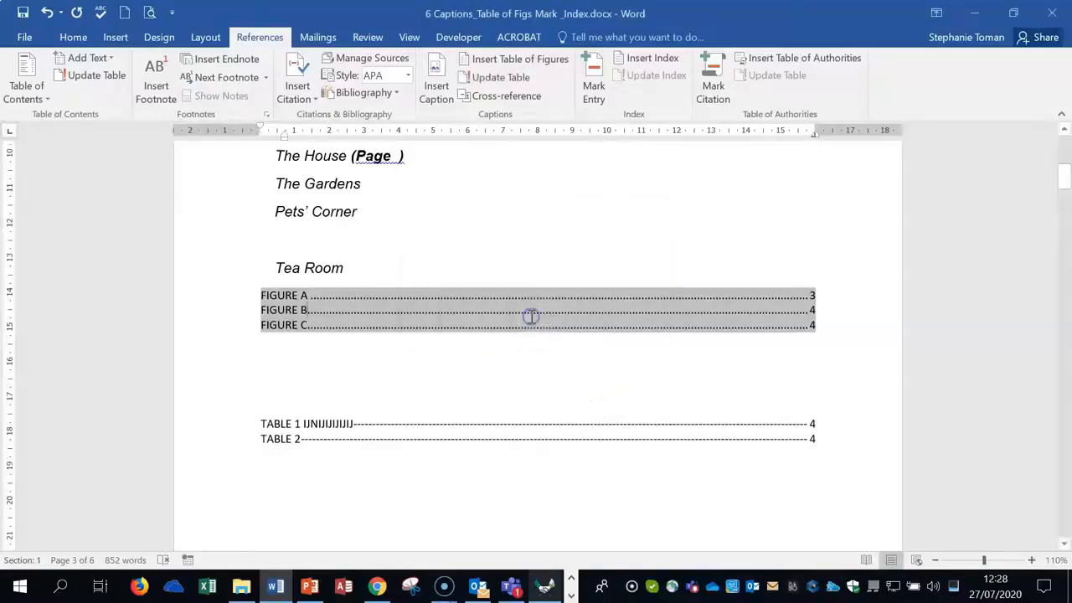
right_click(530, 314)
click(536, 407)
click(430, 292)
click(546, 317)
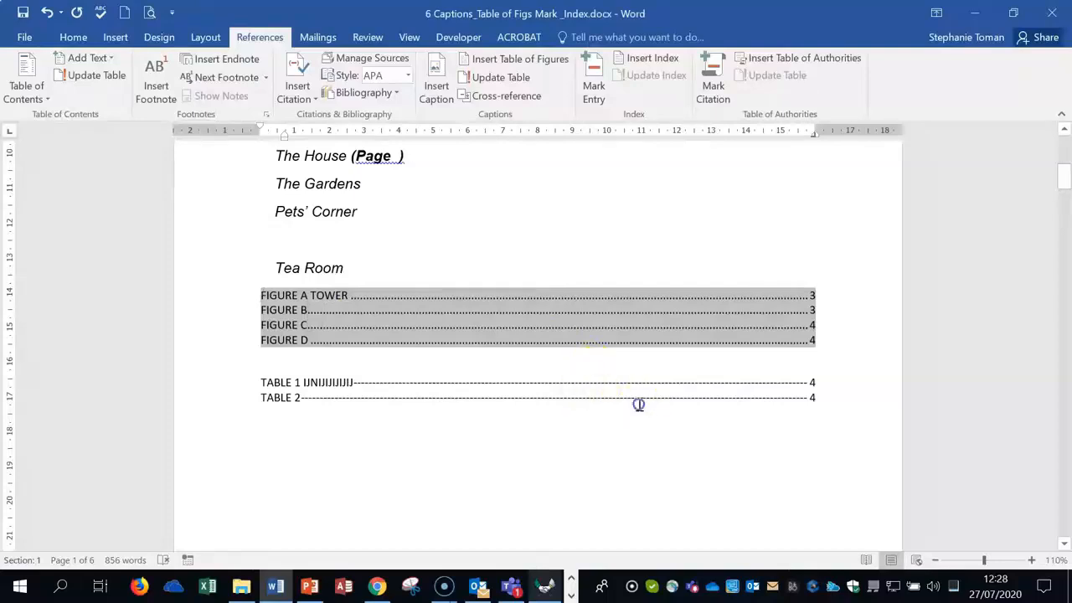
Insert the caption "Figure A" below the picture in The Gardens section
scroll(638, 404, down, 20)
scroll(639, 405, down, 15)
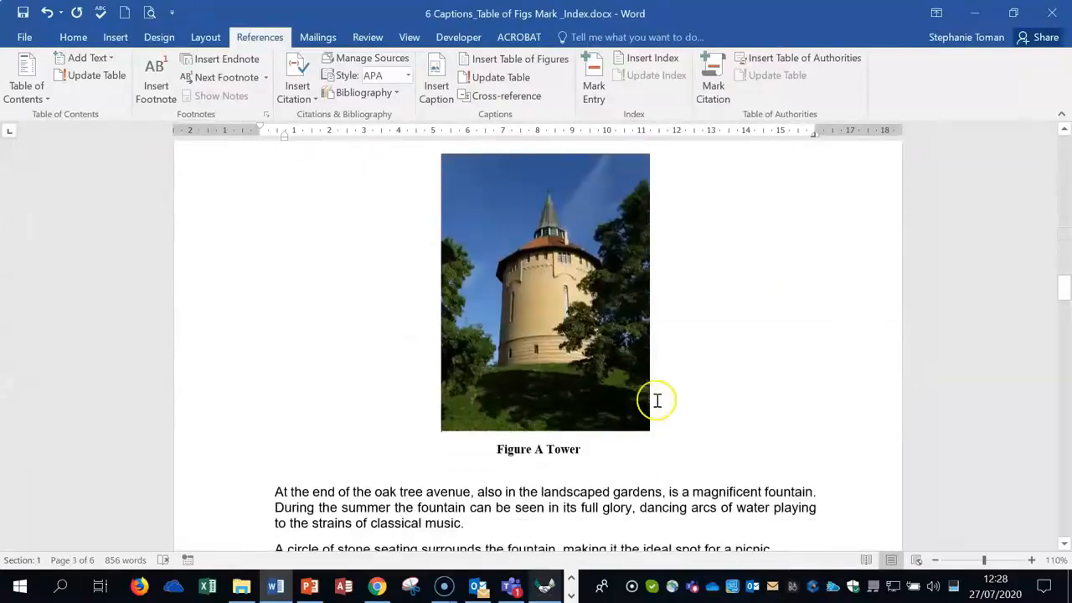
scroll(657, 400, down, 9)
scroll(658, 400, up, 3)
scroll(657, 400, up, 15)
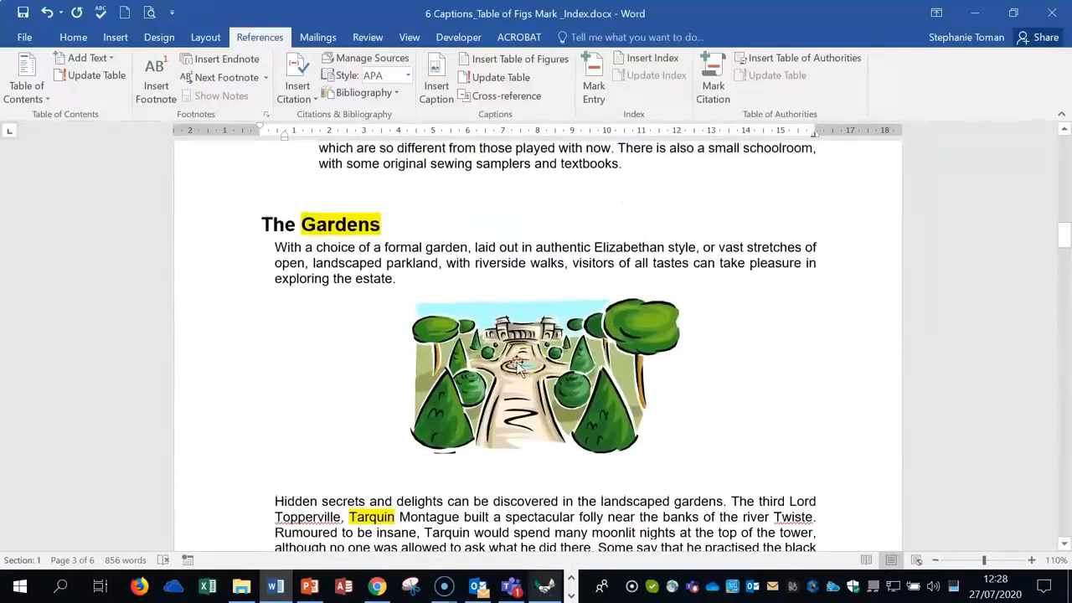
right_click(519, 366)
click(570, 287)
click(428, 225)
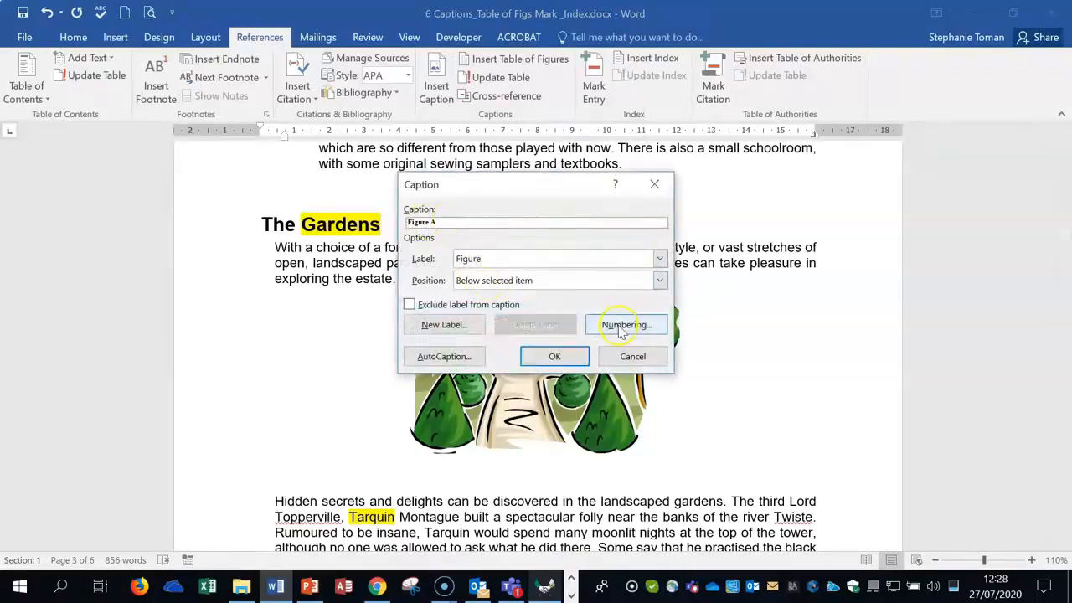
click(554, 357)
Update the entire table of figures that lists the Figure captions on the contents page
scroll(847, 423, down, 3)
scroll(847, 423, up, 10)
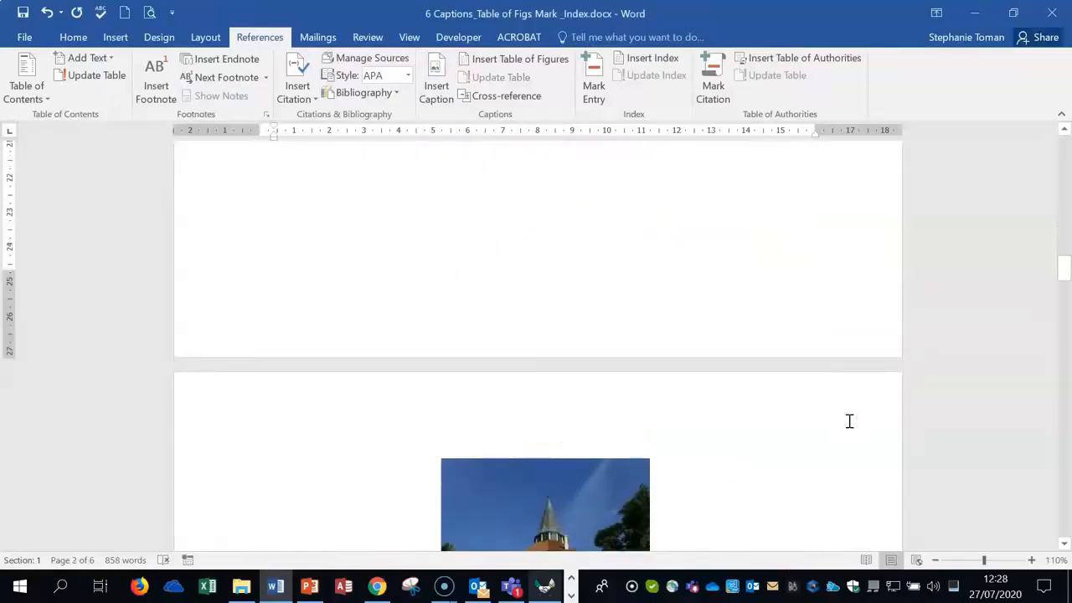
scroll(849, 422, down, 3)
scroll(849, 421, up, 8)
scroll(849, 421, up, 15)
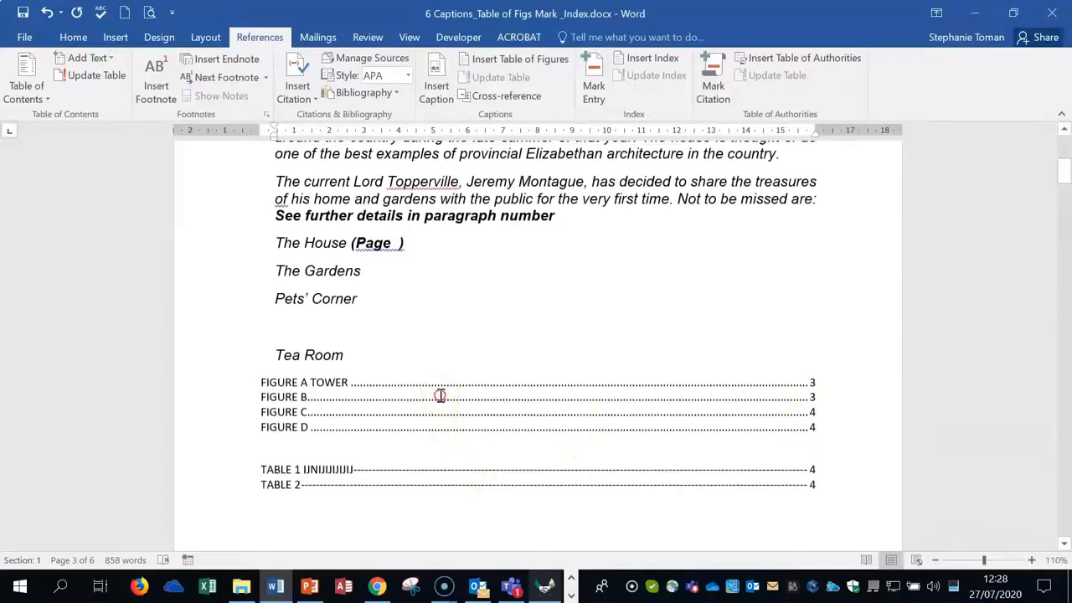
right_click(439, 395)
click(485, 301)
click(431, 291)
click(521, 318)
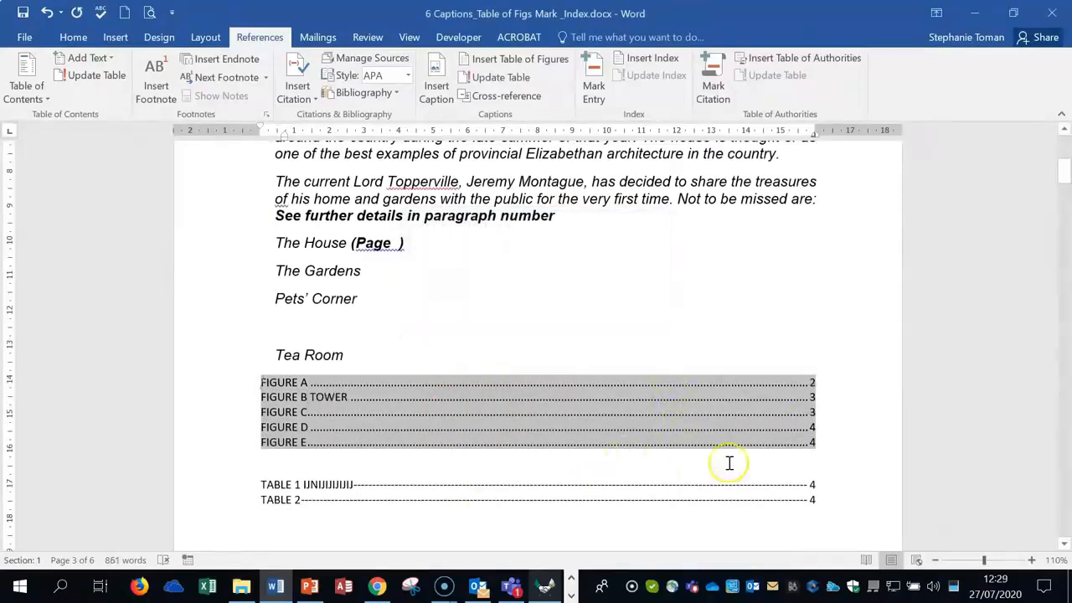
Add the i, ii, iii numbering format to the Seq field in the tower picture's caption
drag(1065, 171, 1066, 259)
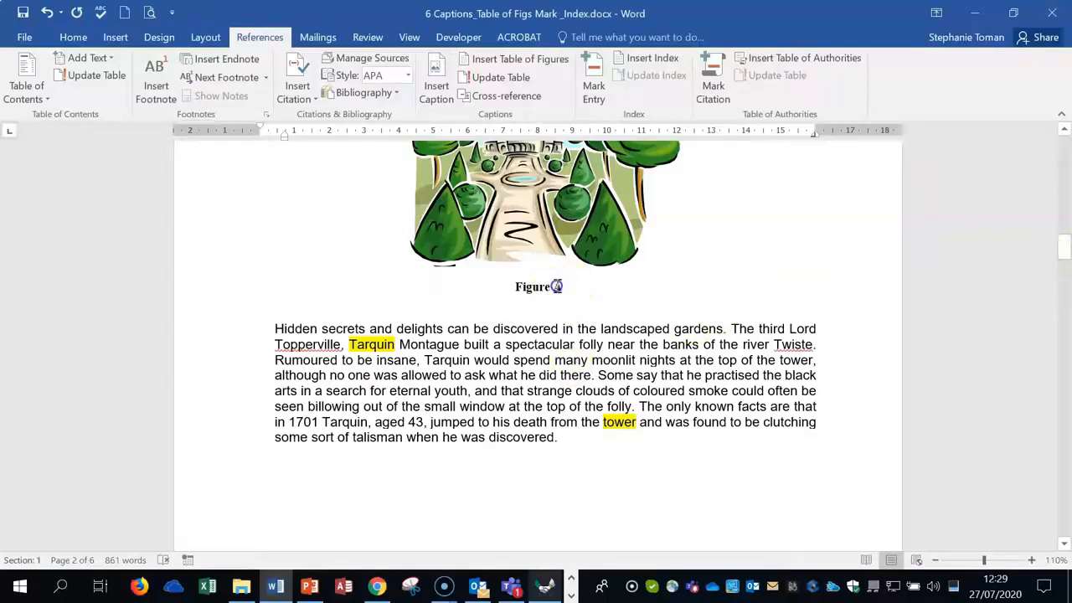
double_click(556, 287)
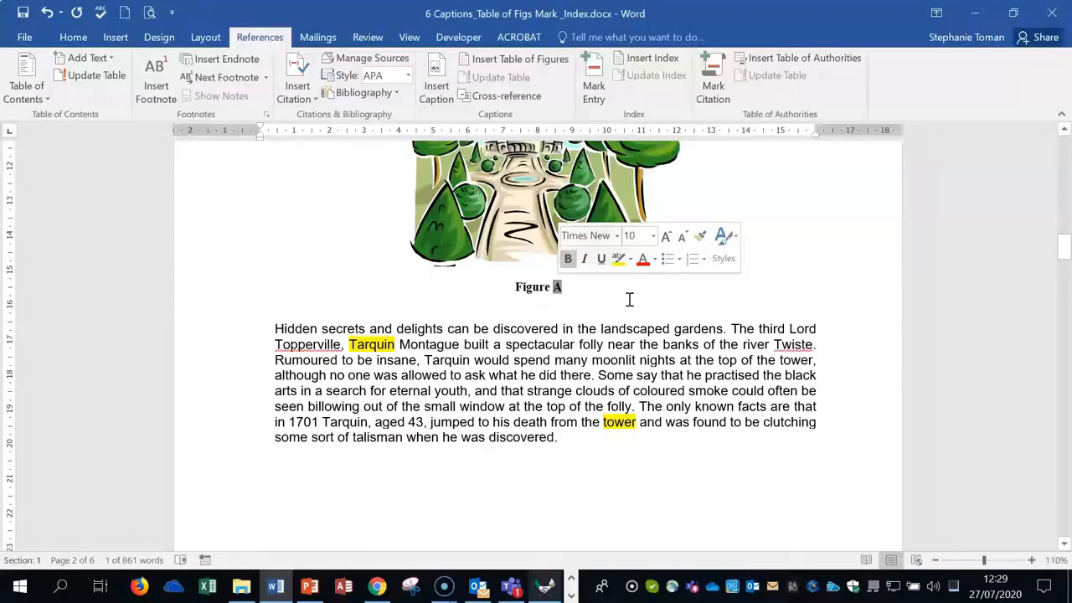
click(561, 286)
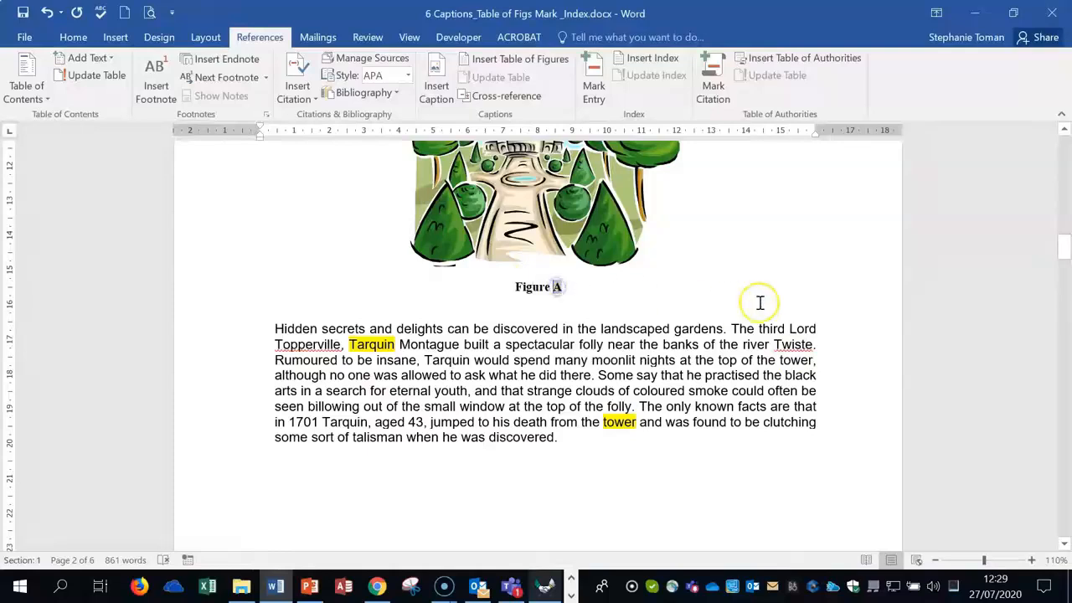
scroll(761, 431, down, 10)
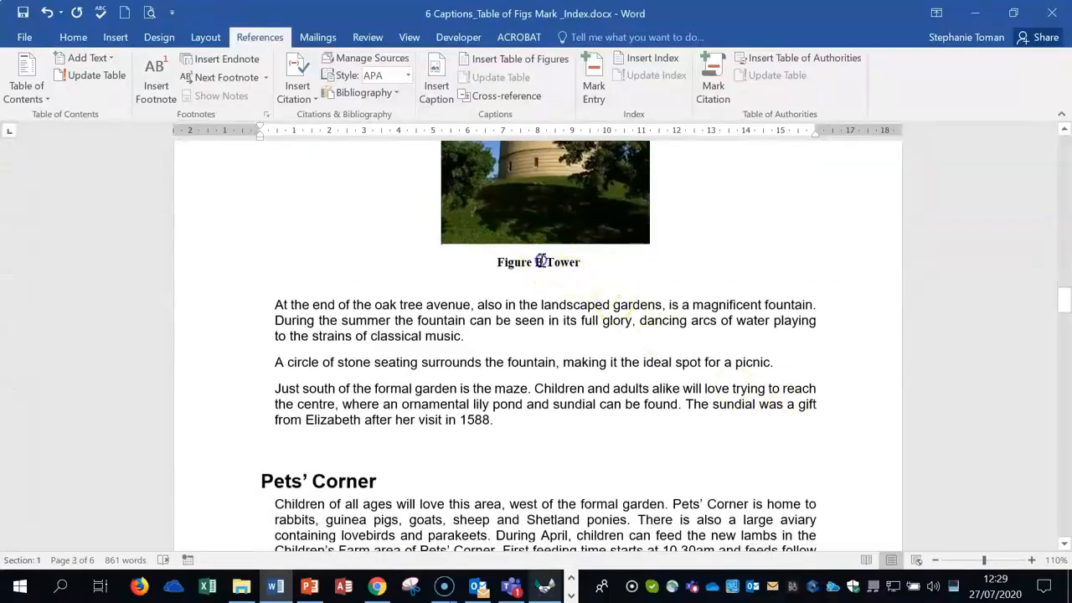
click(574, 268)
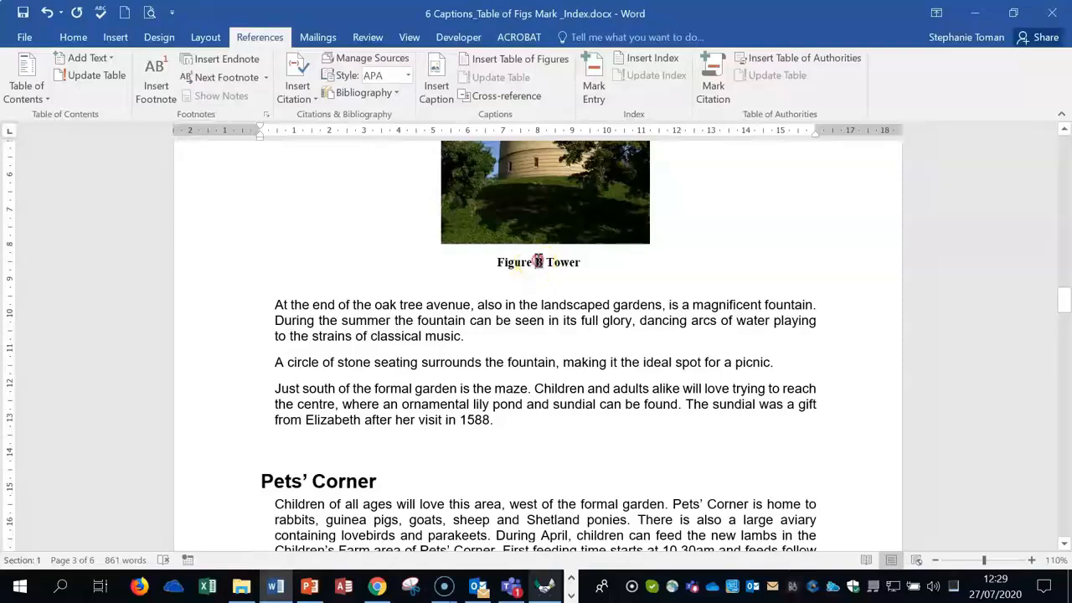
right_click(539, 262)
click(589, 376)
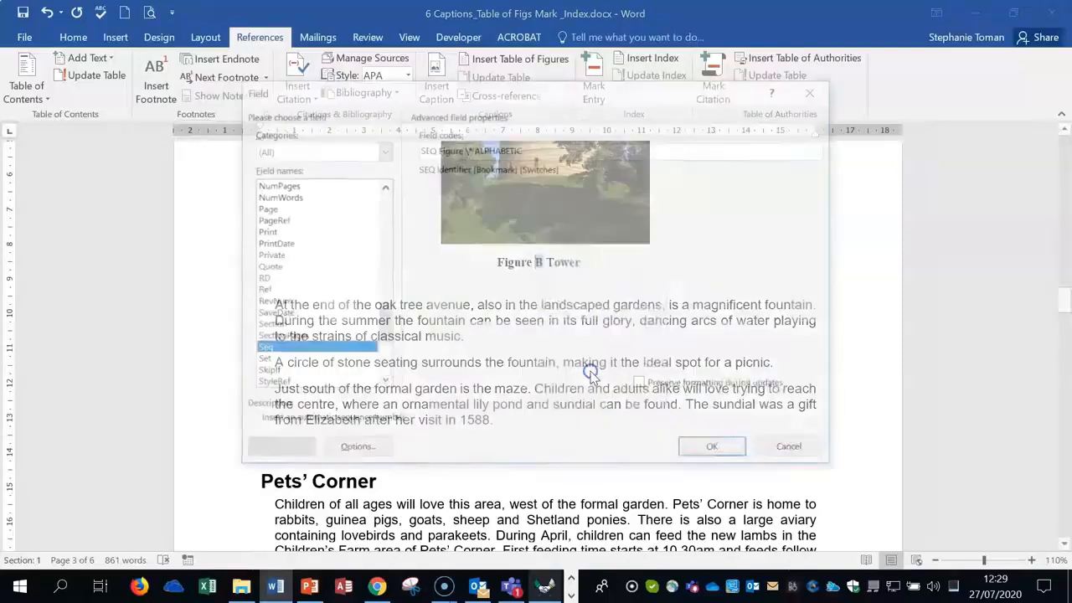
click(363, 452)
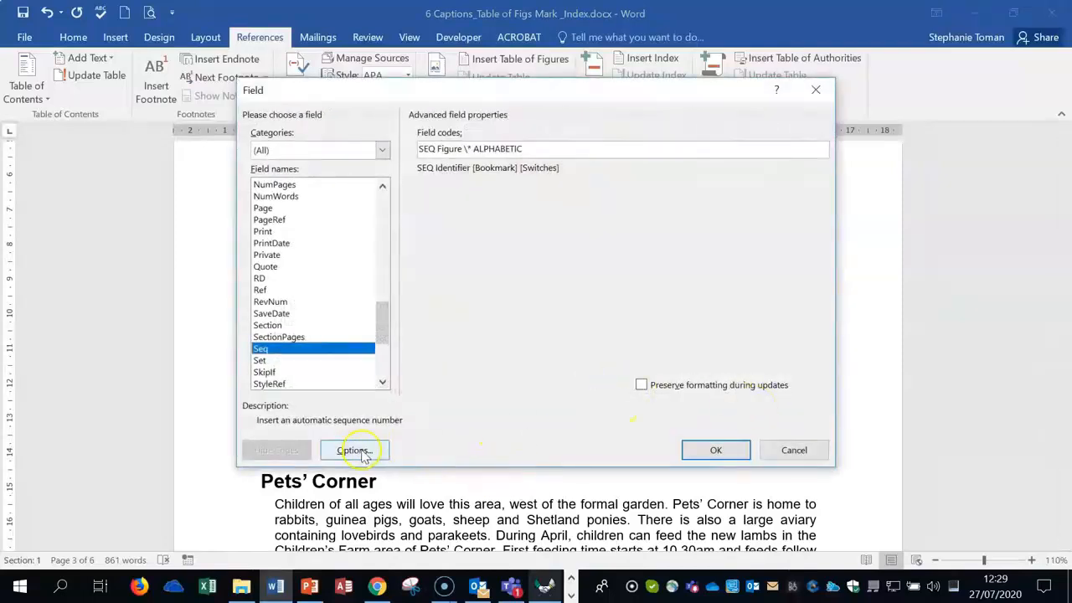
click(355, 452)
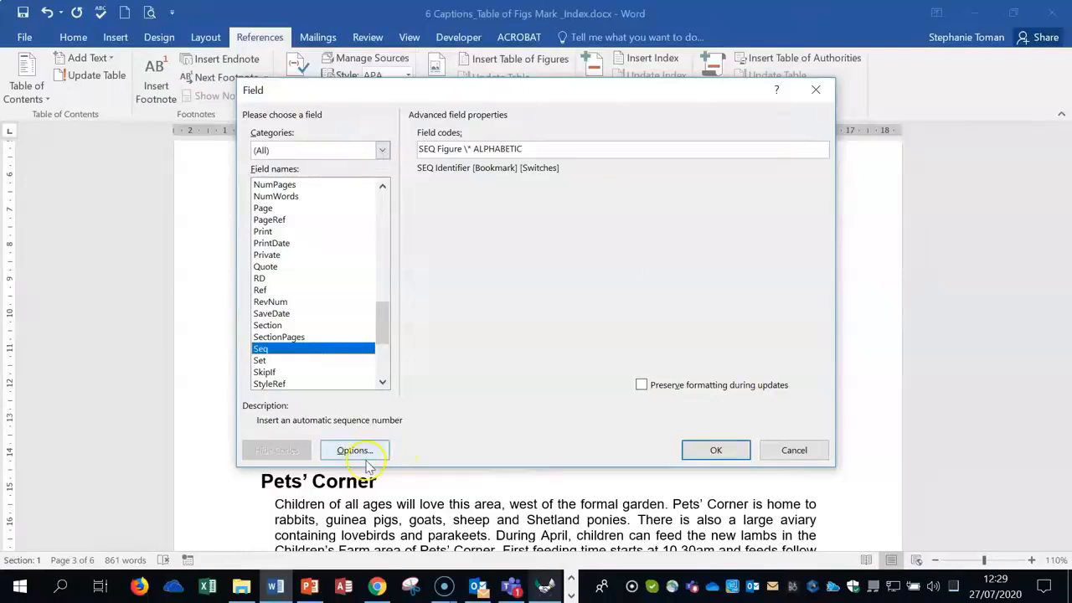
click(409, 192)
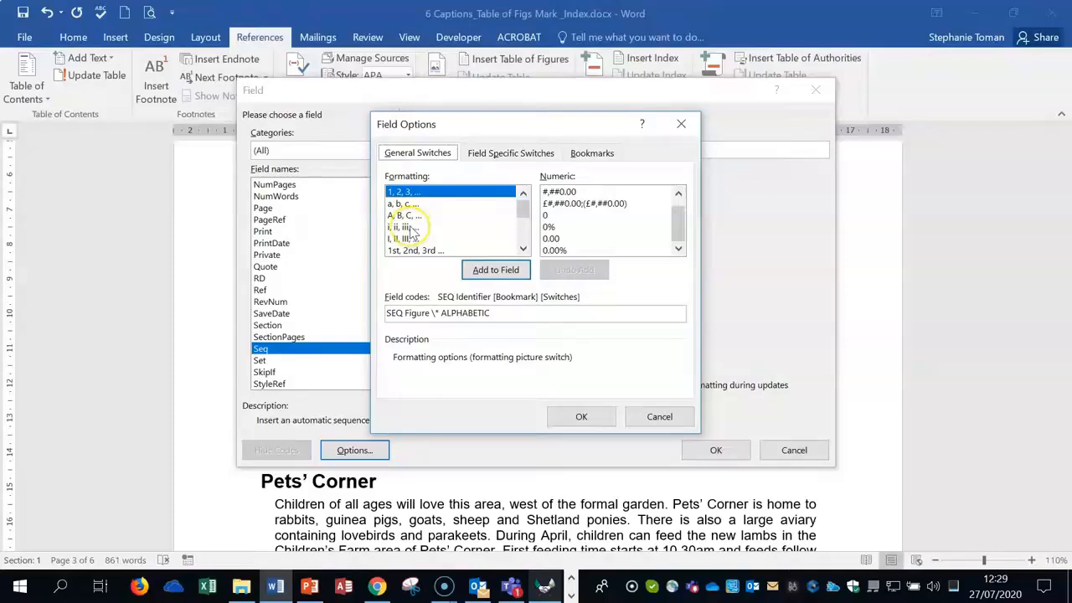
click(411, 227)
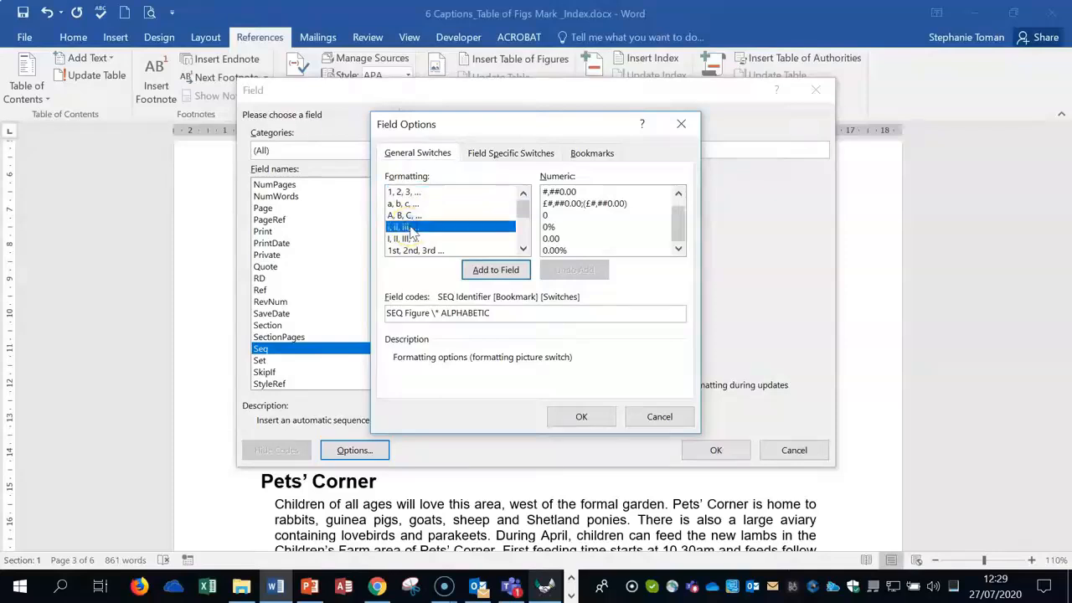
click(496, 270)
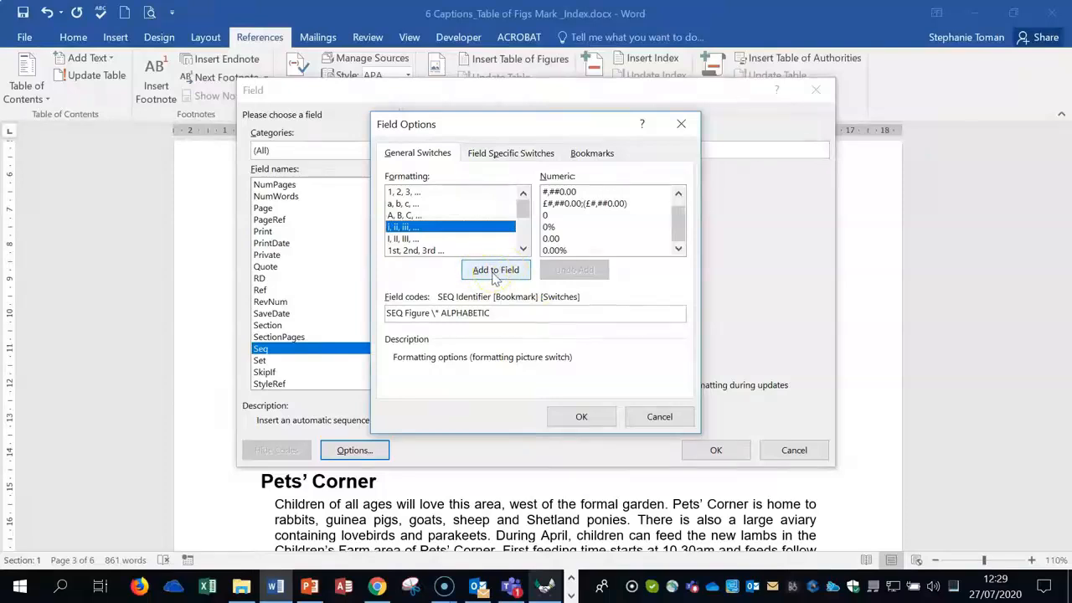
click(495, 276)
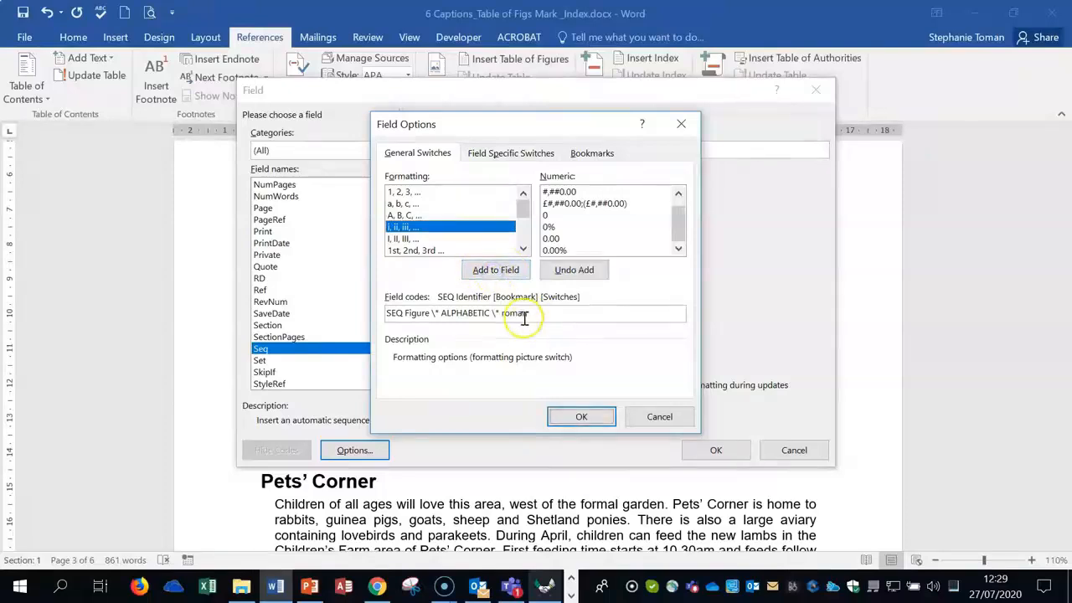
click(581, 417)
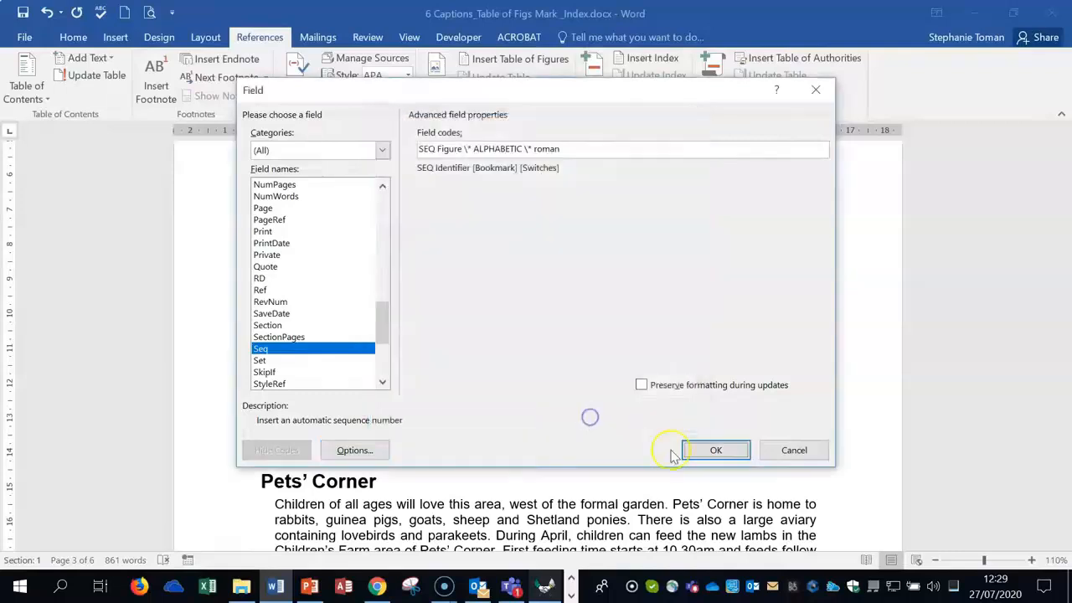
click(700, 452)
click(541, 262)
Refresh the whole Figure captions list on the contents page to pick up the tower caption's new number format
scroll(742, 316, down, 10)
click(557, 317)
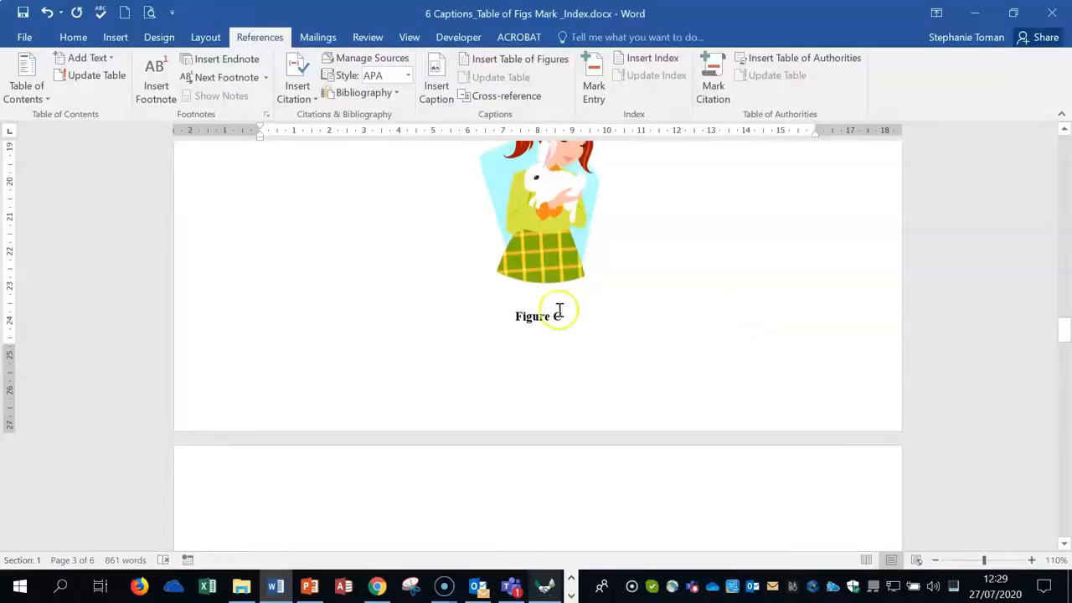
scroll(700, 319, up, 15)
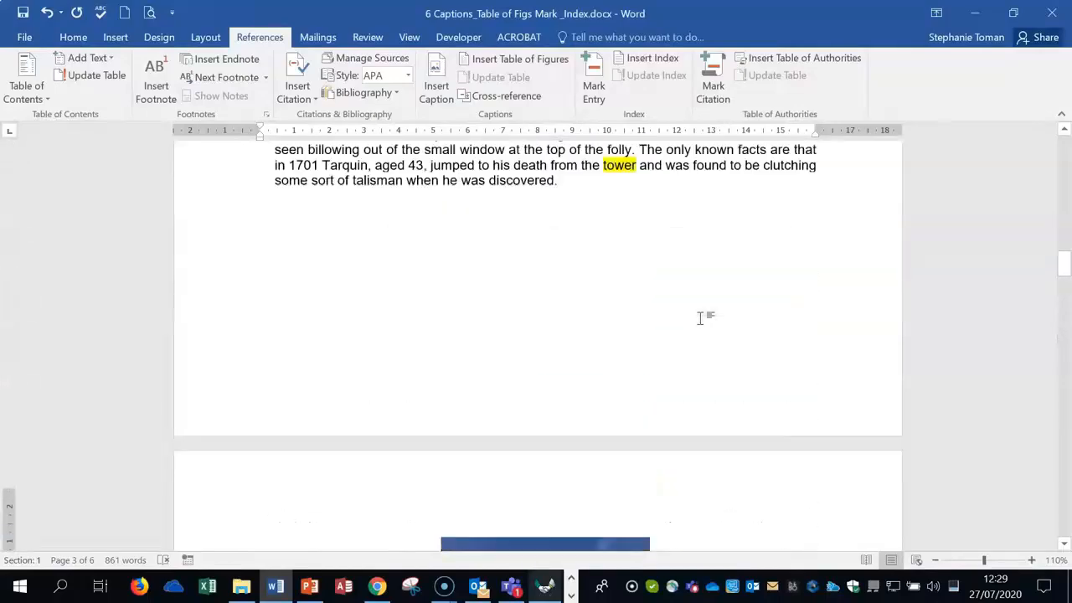
scroll(702, 319, up, 20)
click(531, 264)
right_click(519, 220)
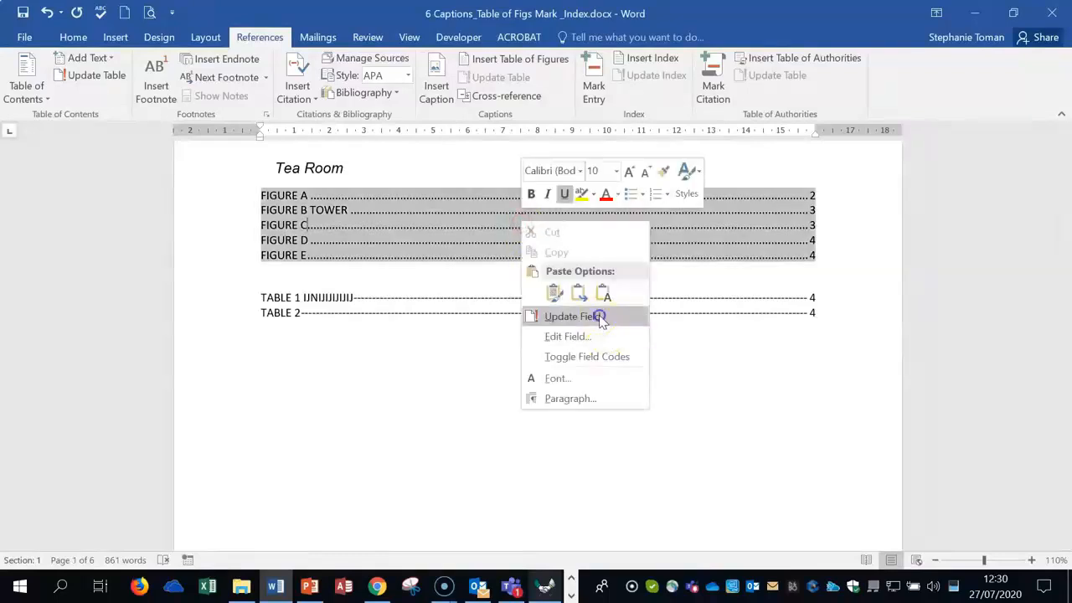
click(598, 312)
click(444, 292)
click(516, 317)
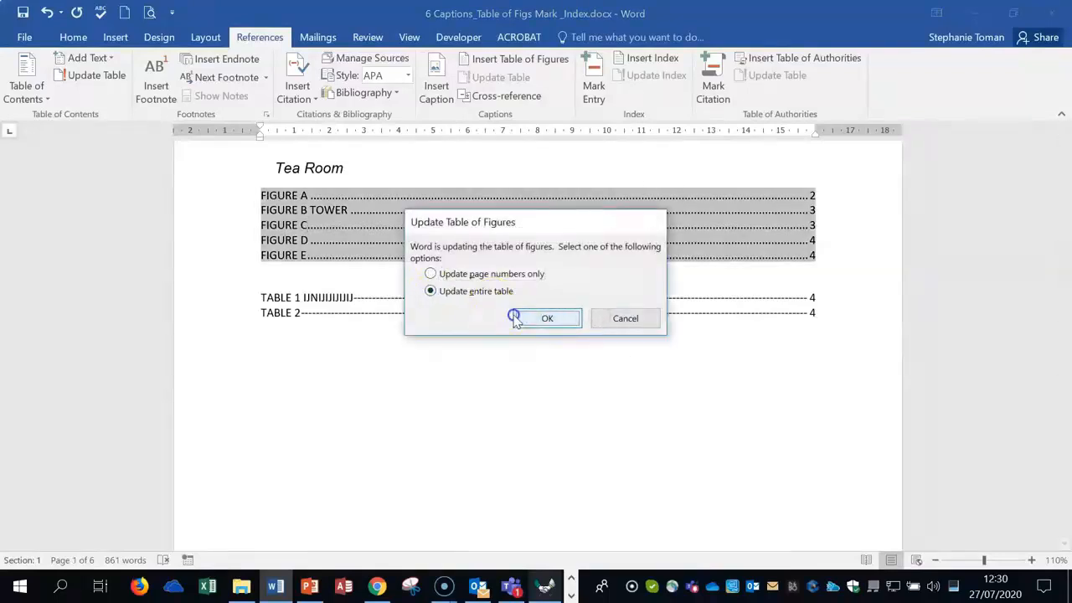
click(546, 319)
click(455, 232)
right_click(457, 228)
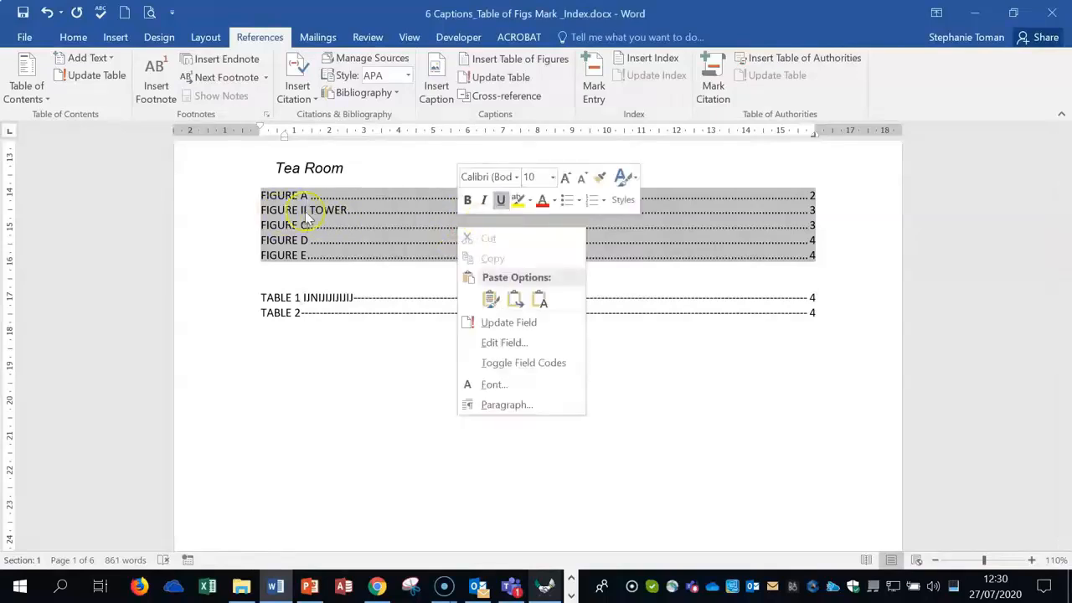
click(685, 403)
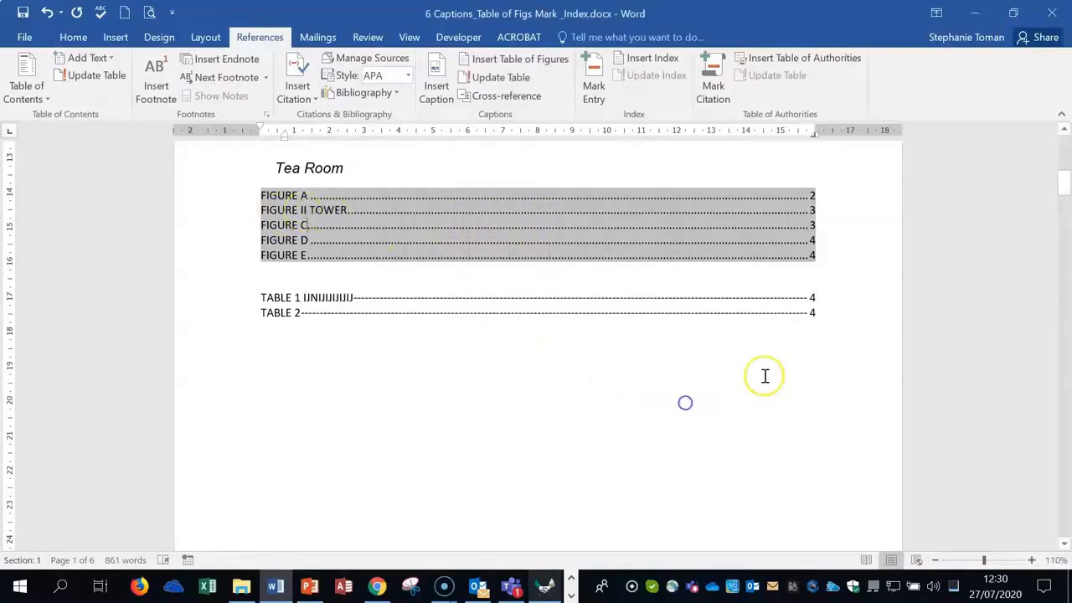
Review the picture and table captions from The House section down to Opening Times
scroll(671, 371, down, 15)
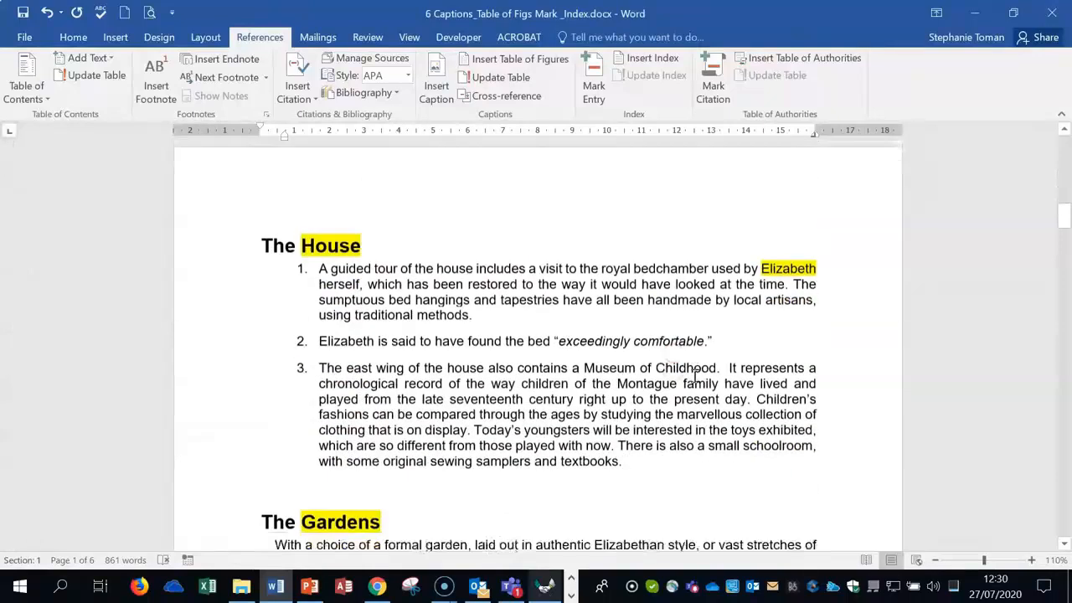
scroll(694, 378, down, 10)
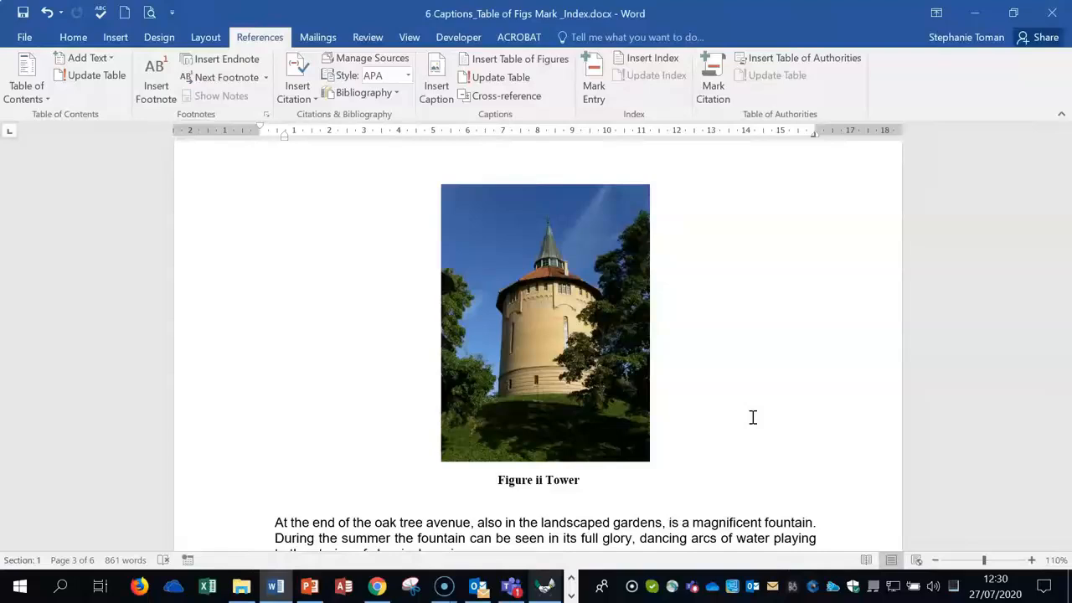
scroll(804, 406, down, 10)
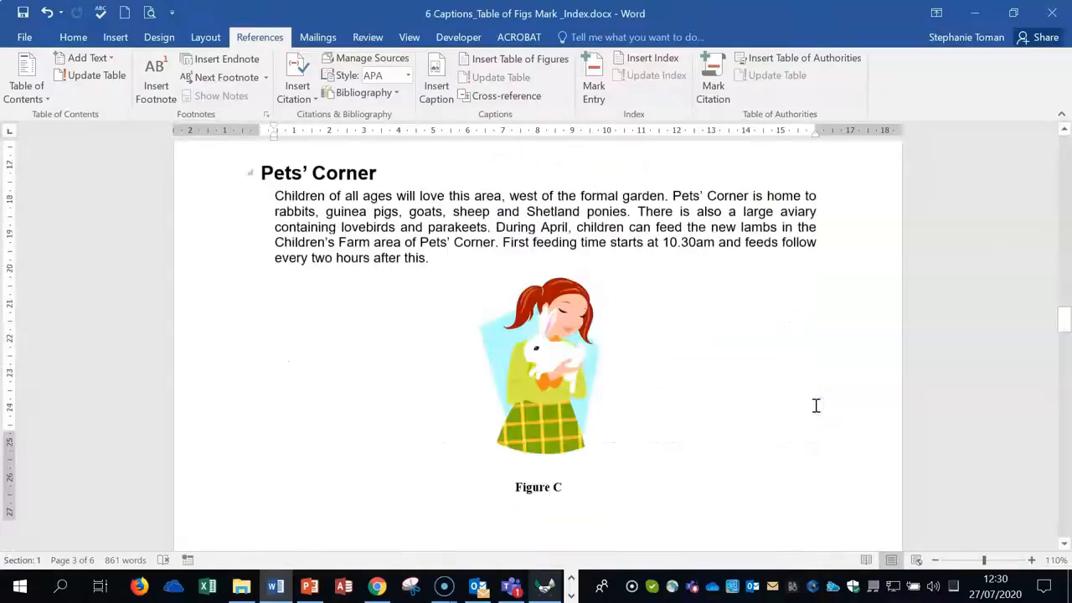
scroll(816, 406, down, 12)
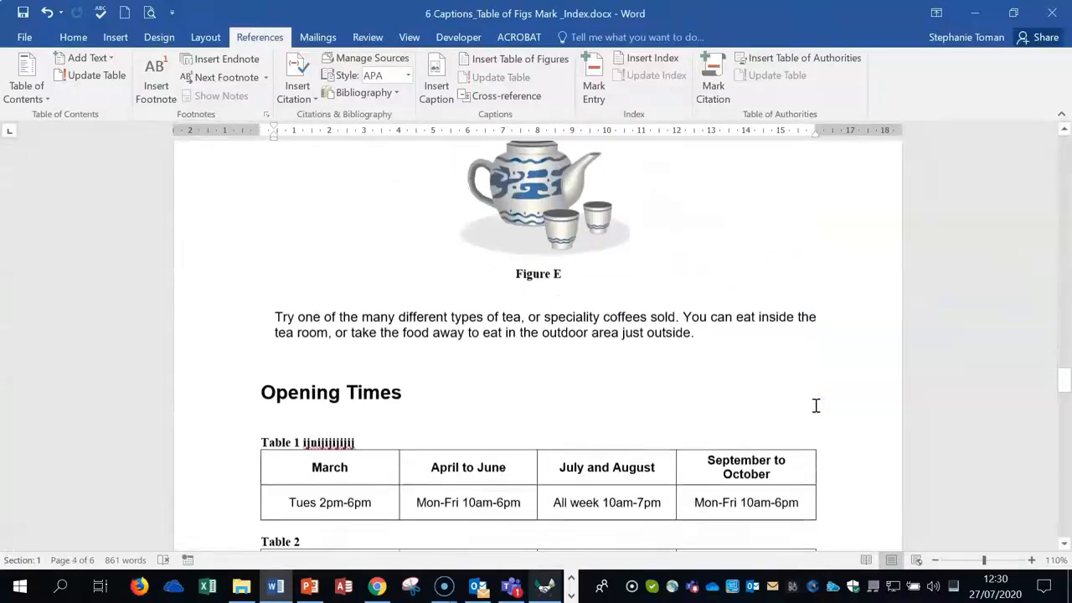
scroll(816, 405, down, 5)
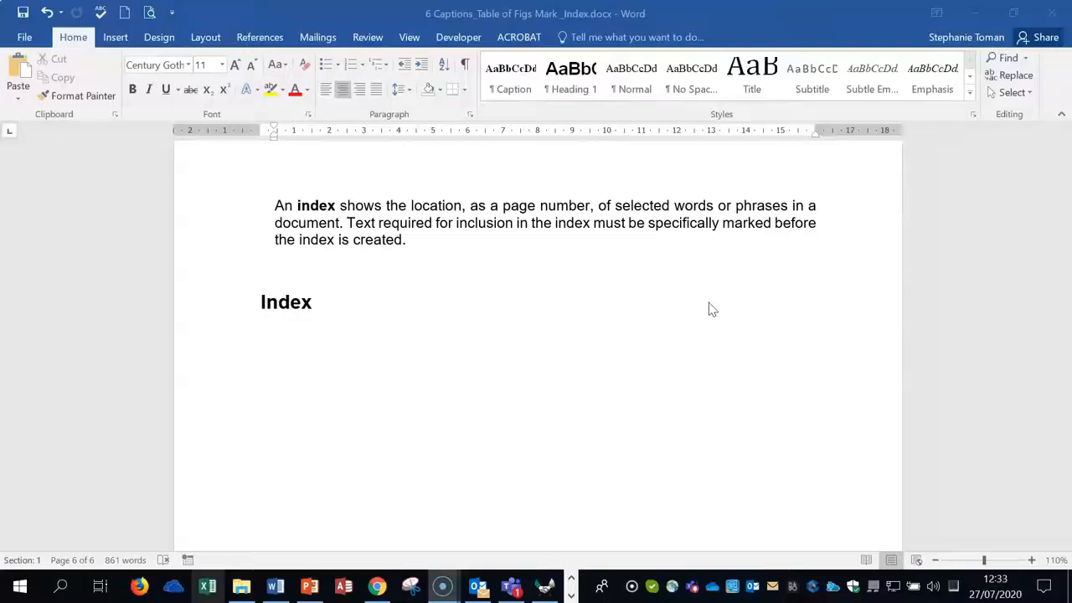
Mark the word "House" in The House heading as an index entry with the Cross-reference option
click(261, 37)
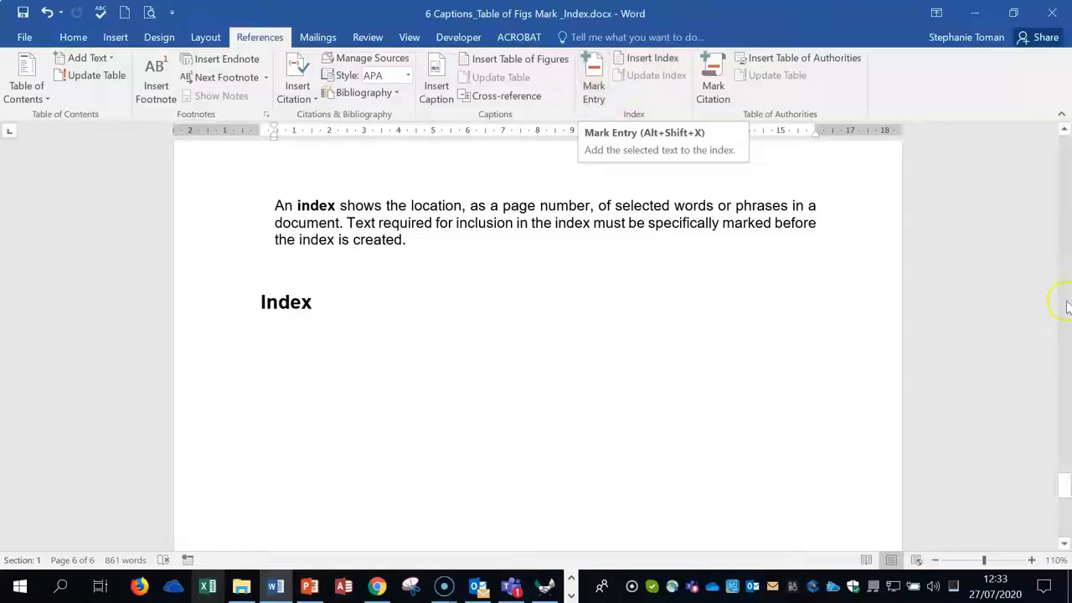
drag(1066, 488, 1056, 219)
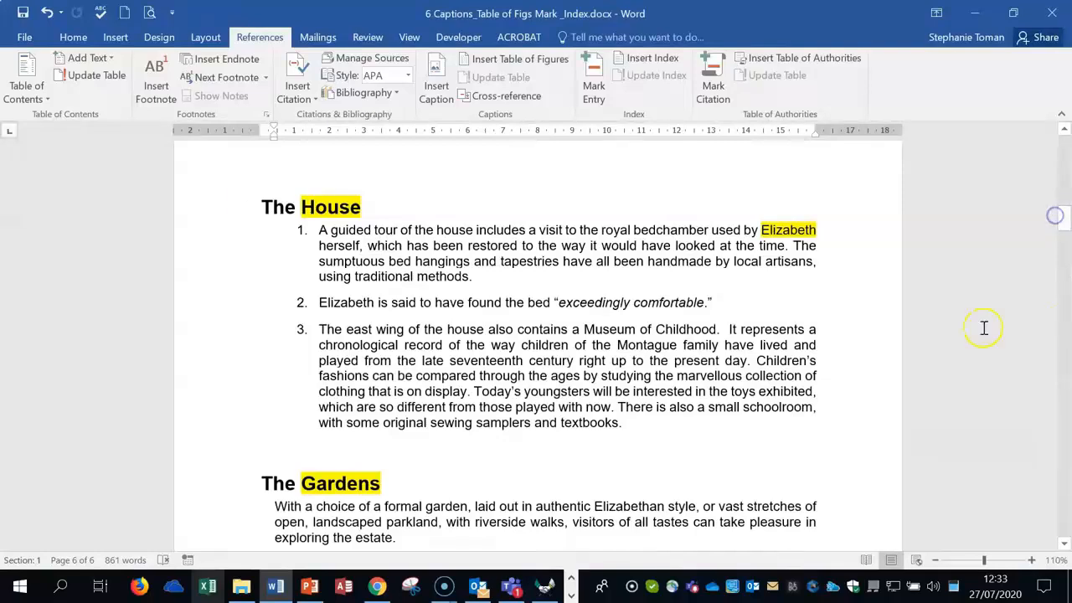
drag(333, 203, 358, 203)
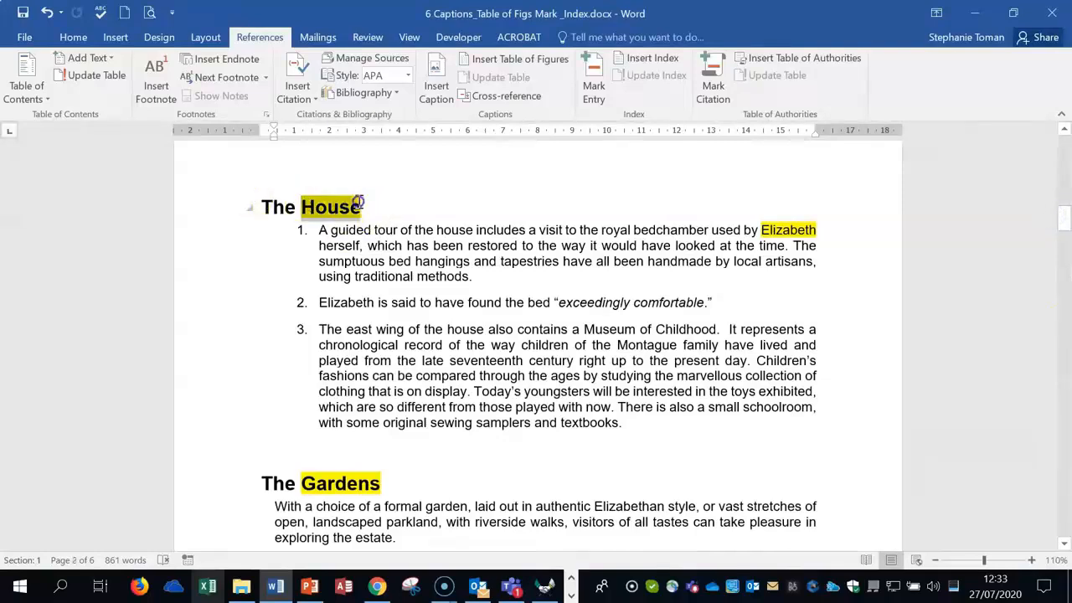
click(593, 84)
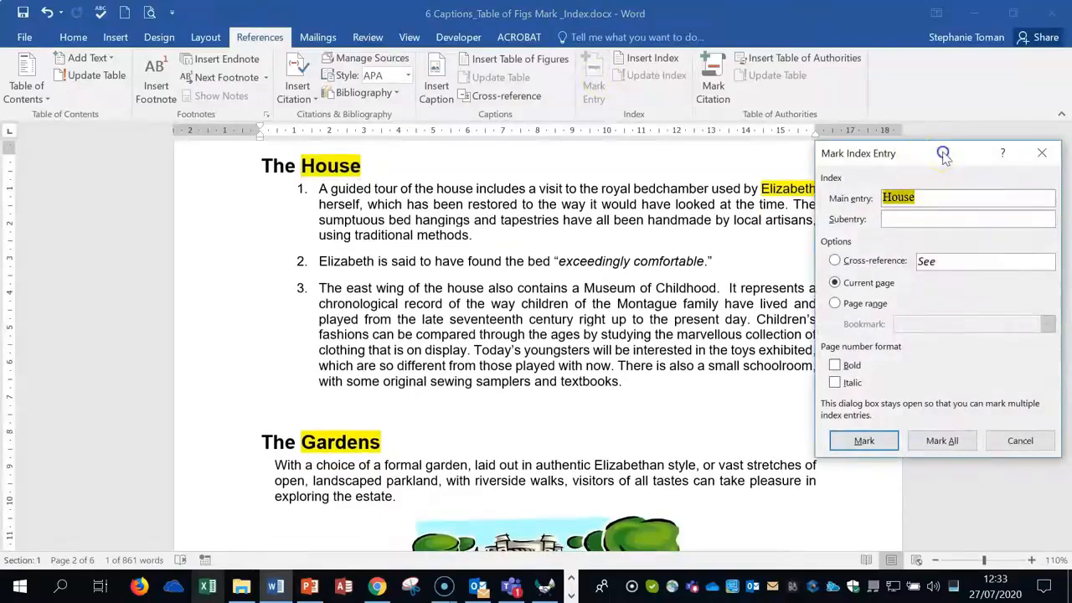
drag(944, 144, 709, 135)
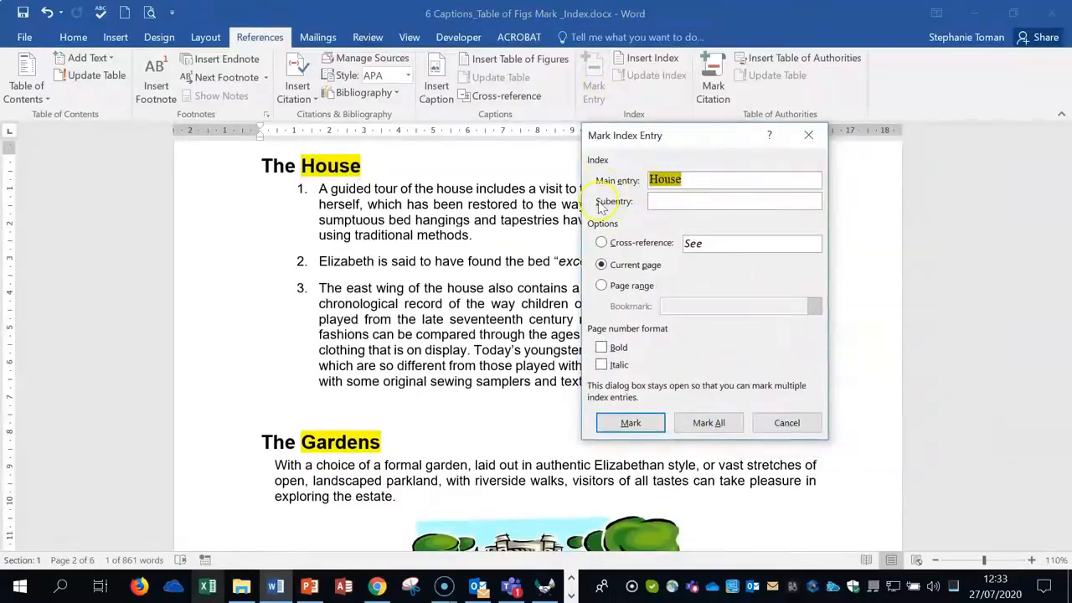
click(600, 243)
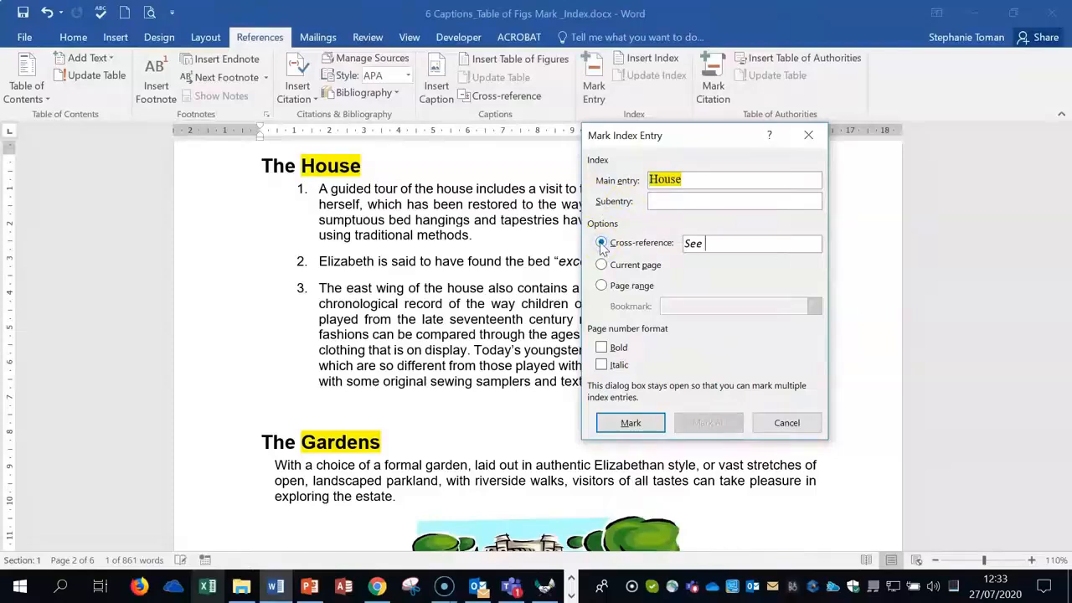
click(691, 173)
click(634, 423)
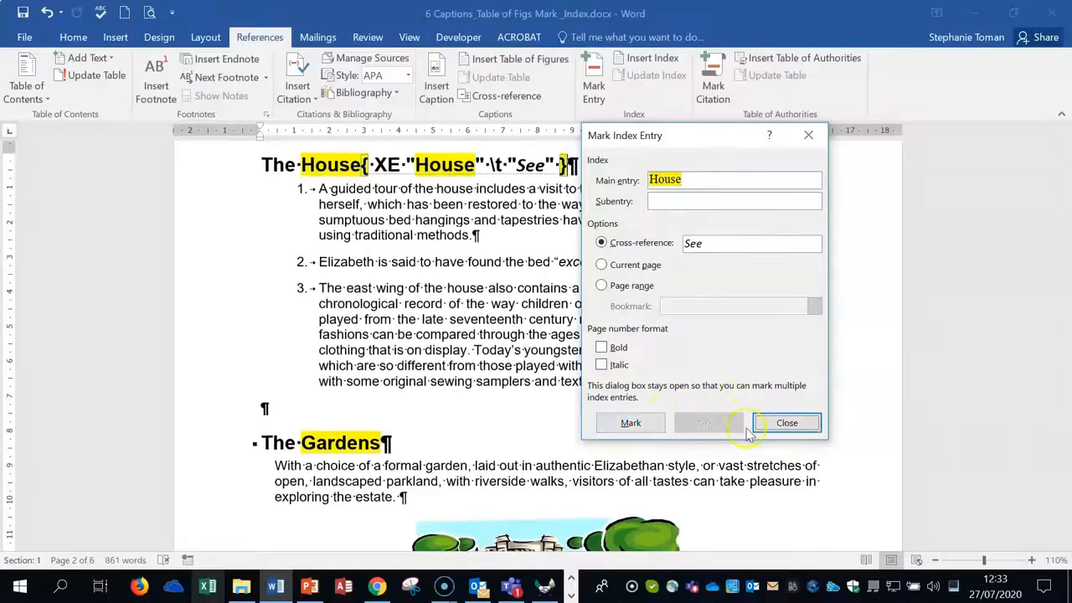
click(786, 423)
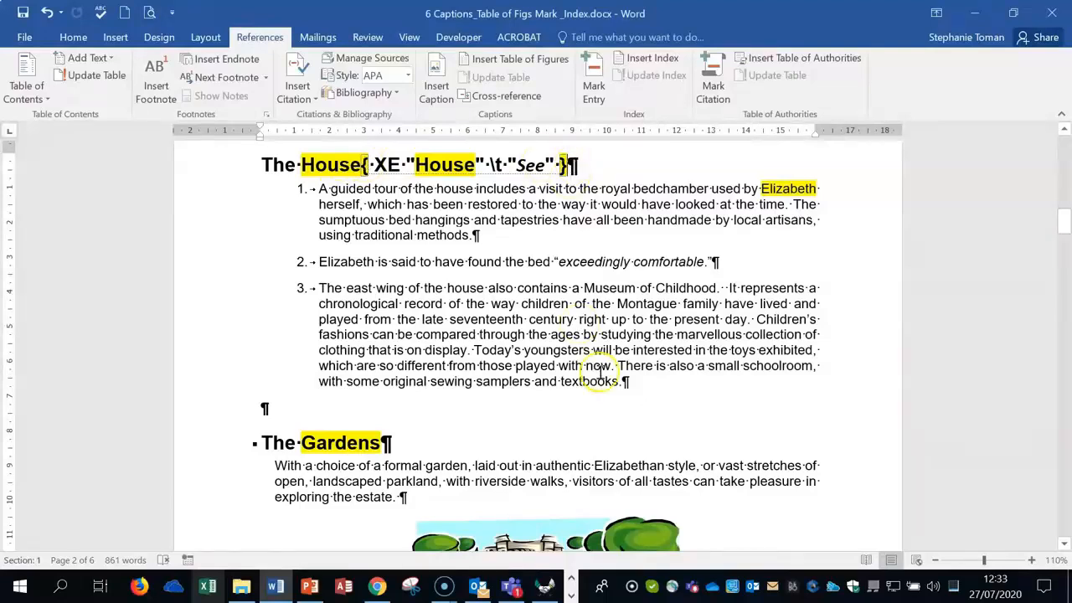
Mark "Gardens" in The Gardens heading as an index entry for the current page with the subentry Grass
scroll(599, 373, down, 2)
click(297, 352)
drag(298, 352, 382, 356)
click(594, 84)
click(697, 180)
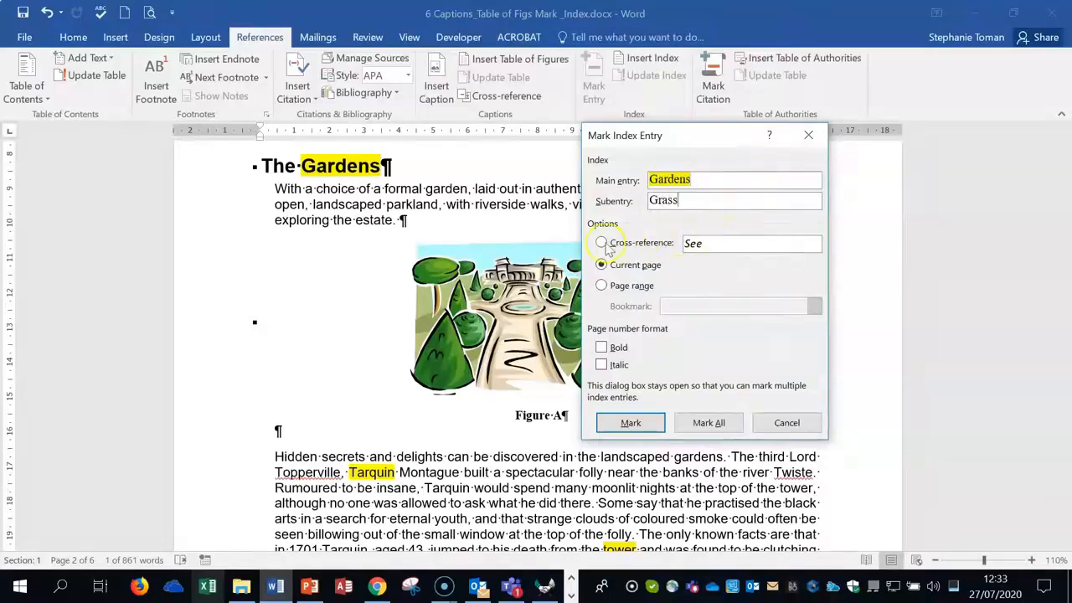
click(633, 423)
click(787, 424)
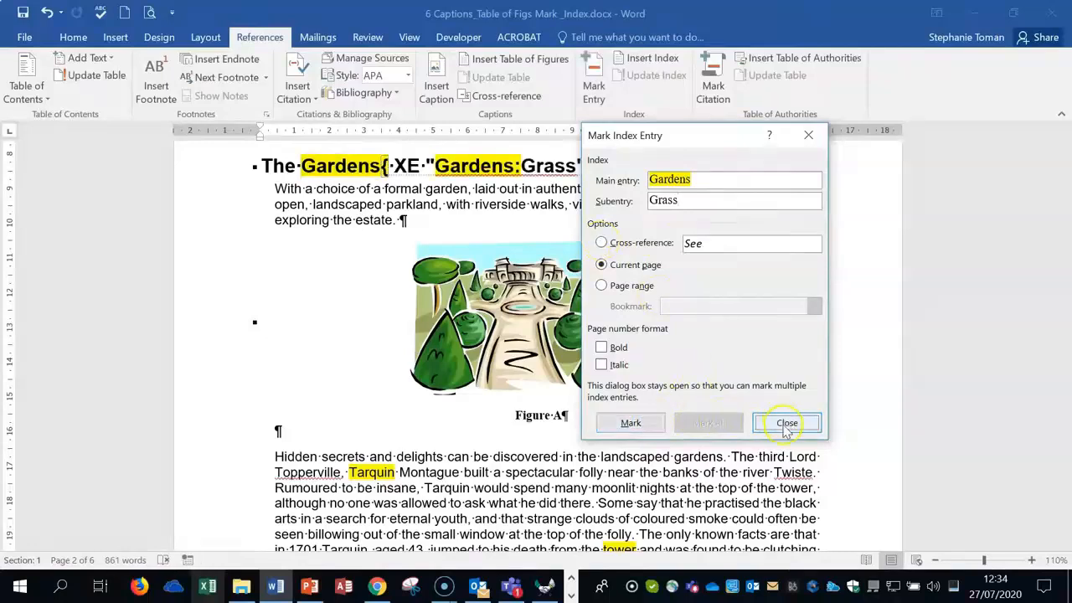
Mark the highlighted "tower" in the gardens paragraph as an index entry with subentry Spite and the cross-reference "See steeple"
scroll(788, 373, down, 5)
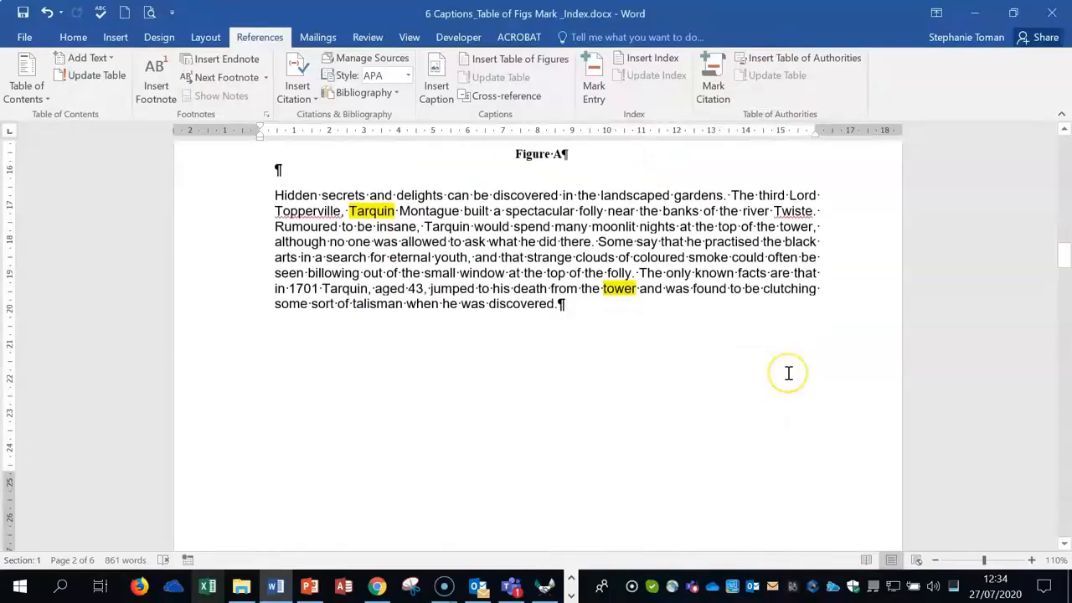
double_click(615, 289)
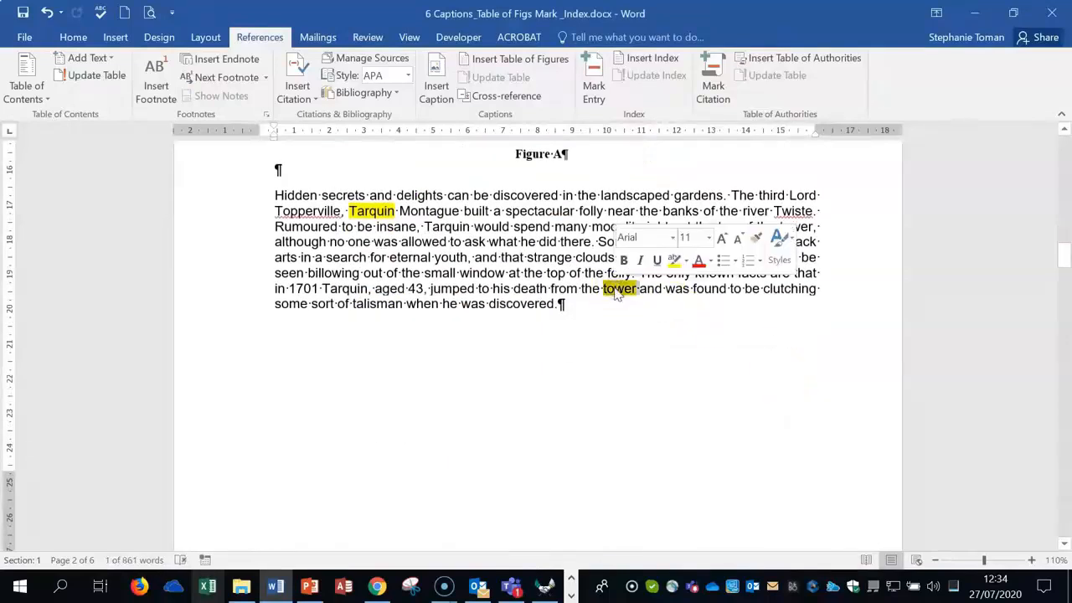
drag(1062, 266, 1062, 263)
click(586, 83)
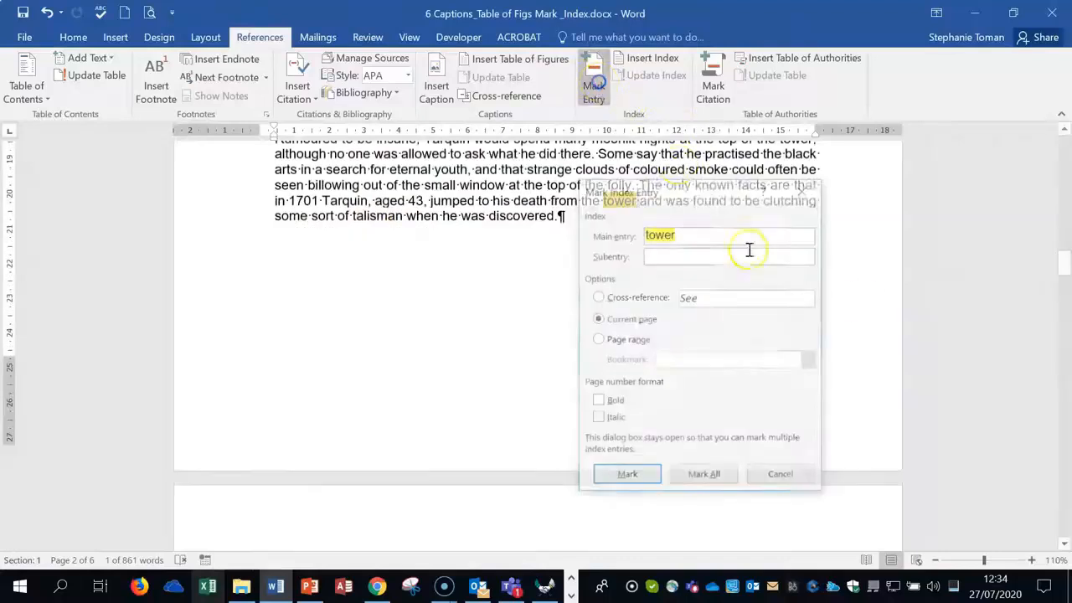
click(597, 298)
click(704, 299)
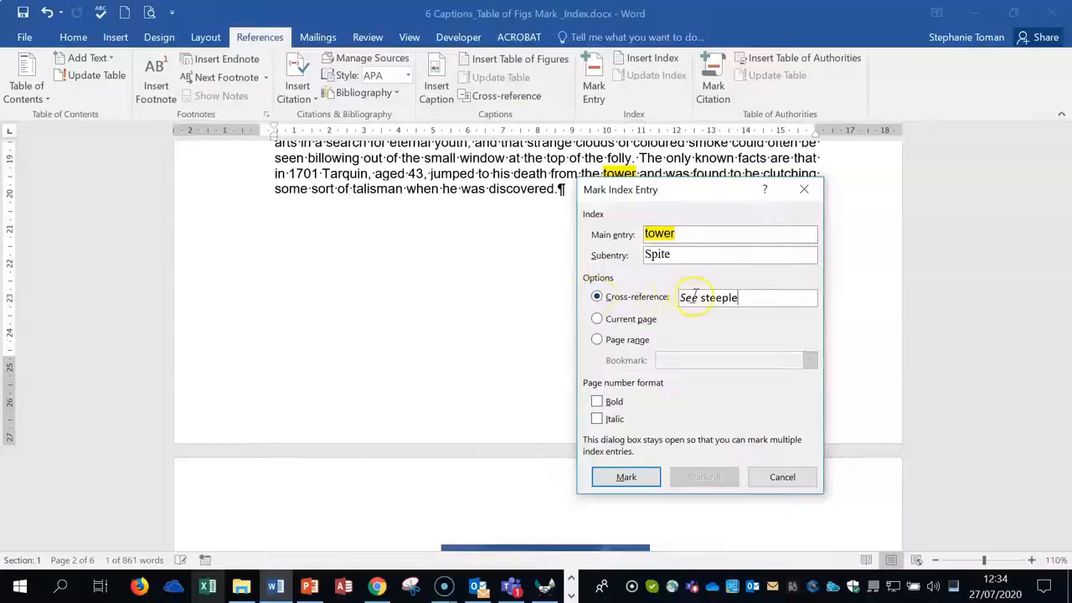
click(620, 478)
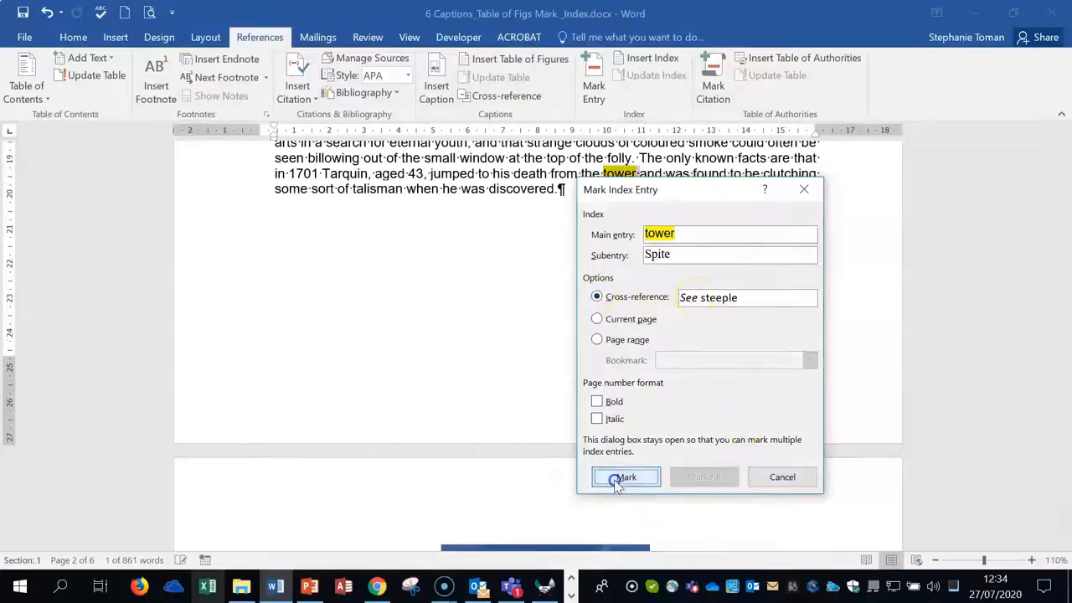
click(782, 475)
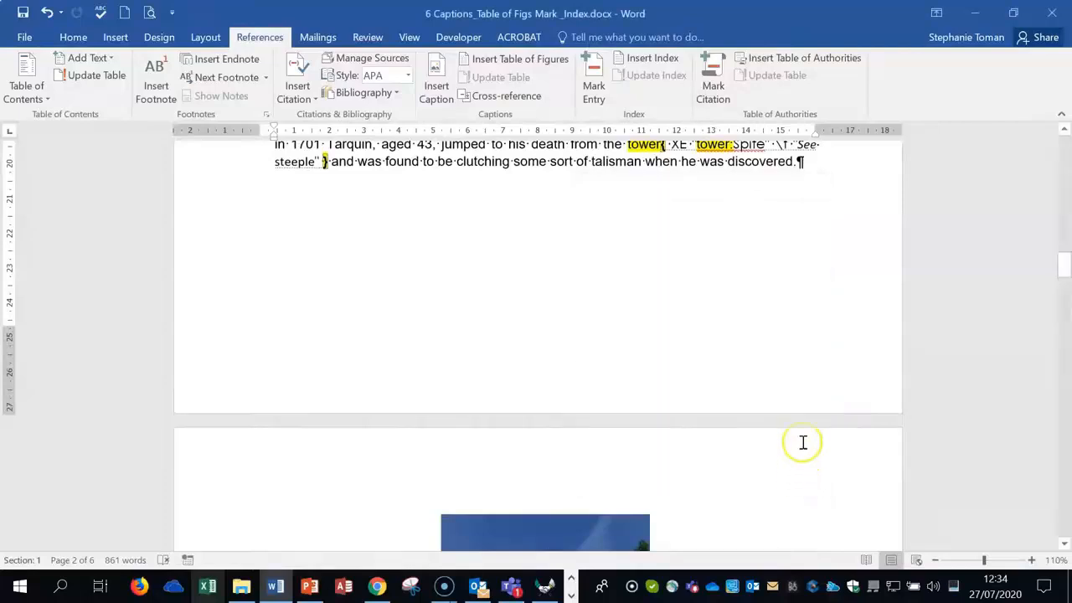
Hide the formatting marks around The Gardens heading and show them again to compare the text with and without index field codes
scroll(821, 366, down, 6)
scroll(822, 369, up, 10)
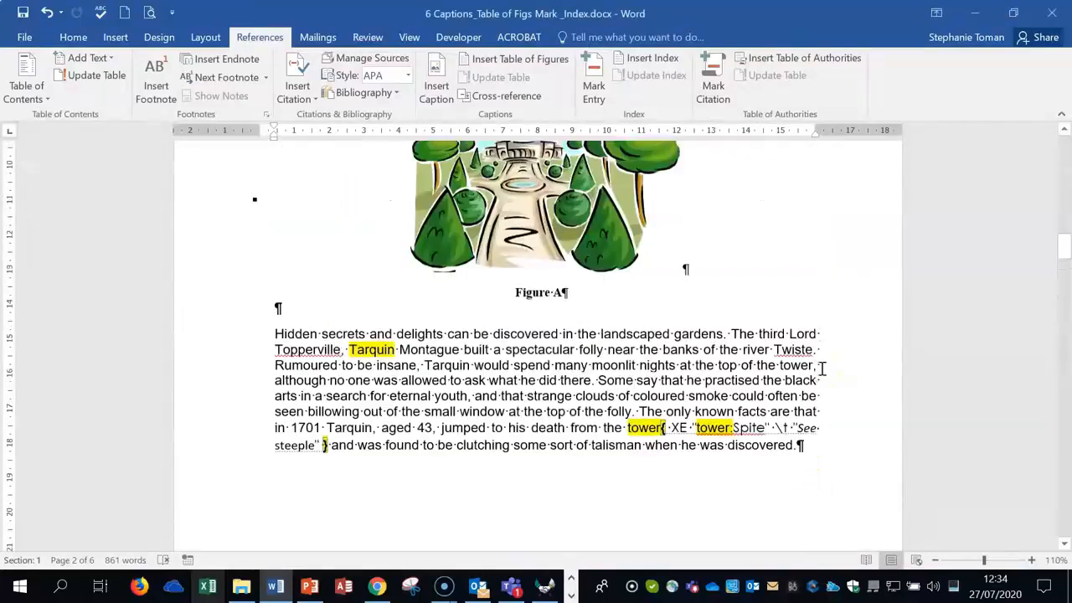
scroll(822, 369, up, 5)
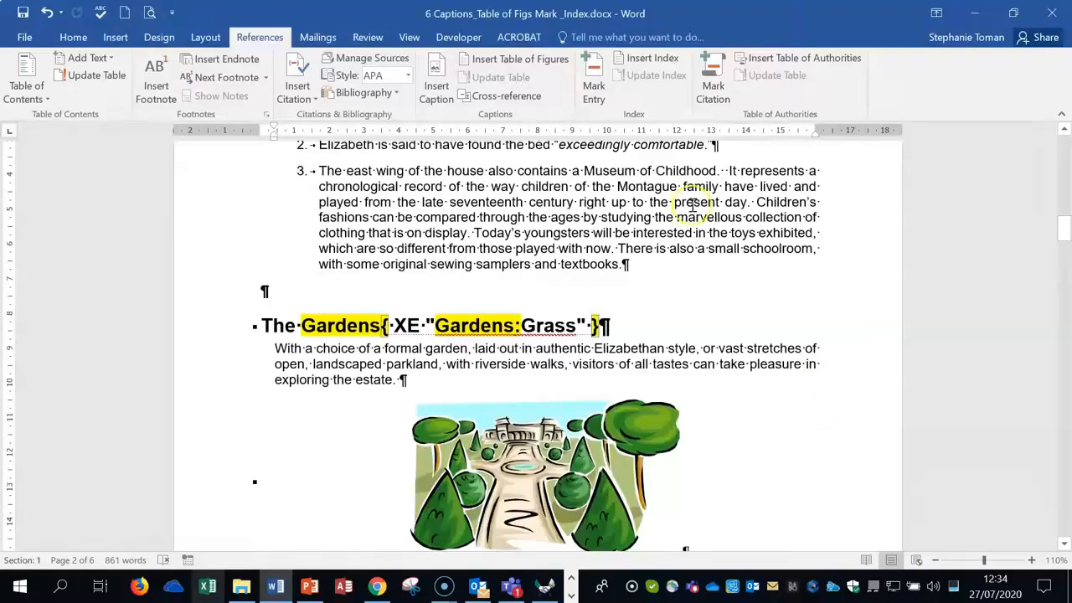
click(73, 37)
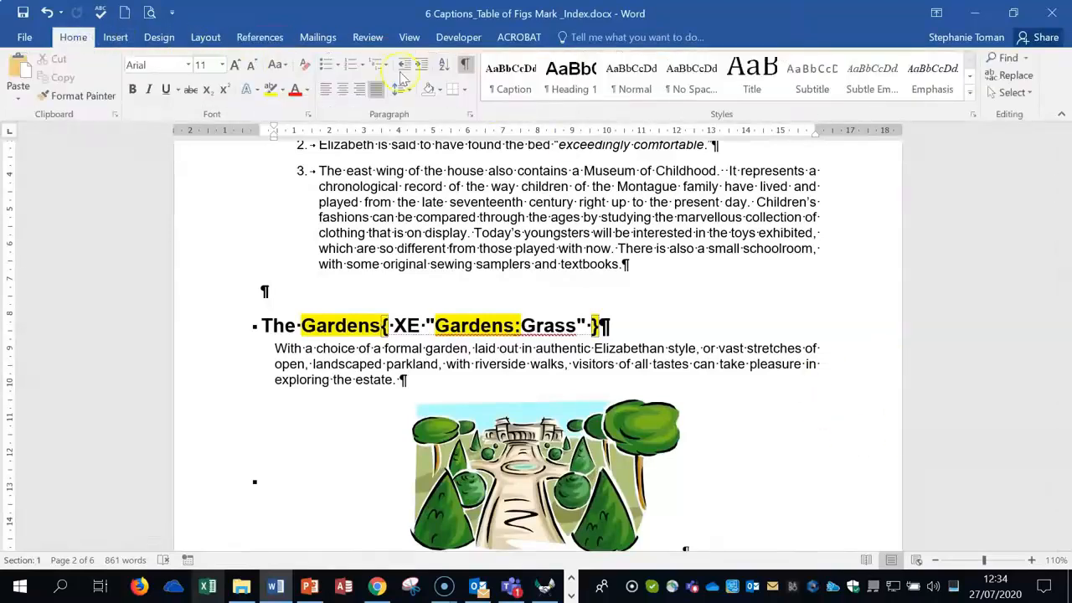
click(466, 67)
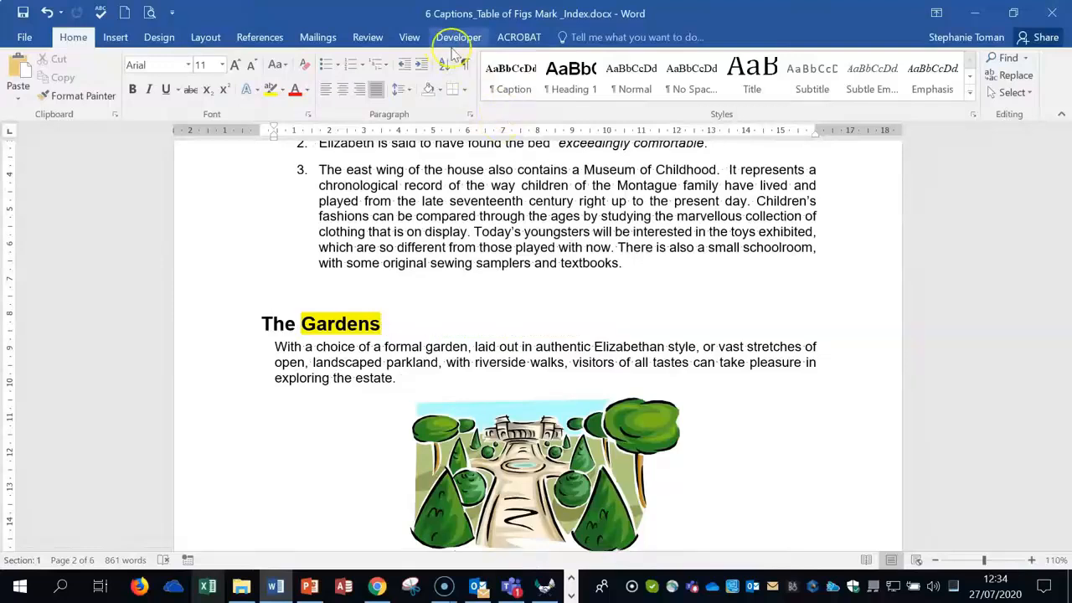
click(465, 66)
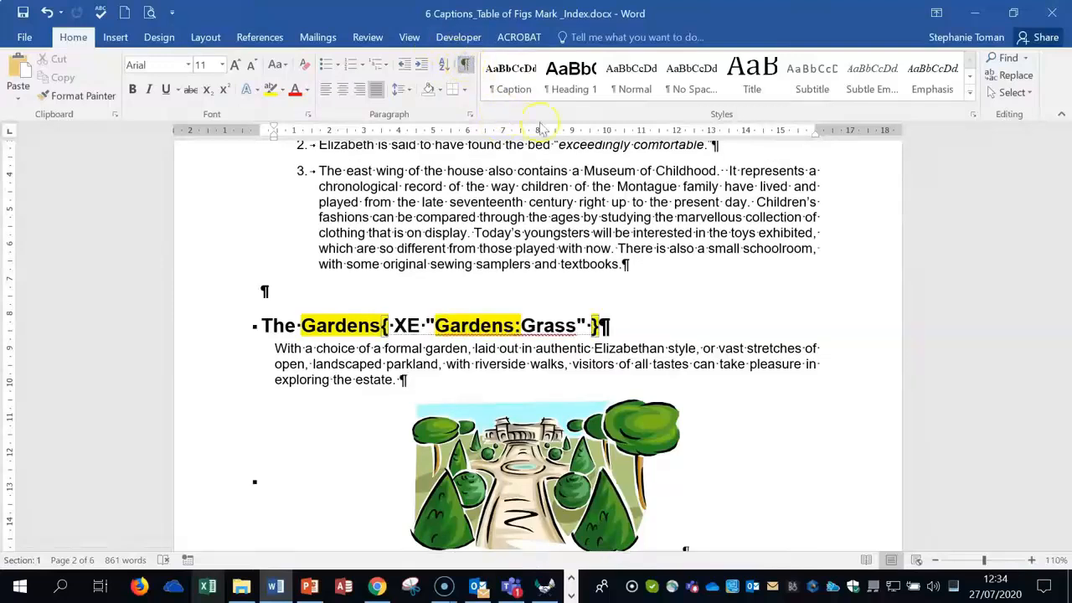
Insert an indented two-column index in the Fancy format beneath the Index heading on the last page
drag(1063, 241, 1067, 485)
click(262, 281)
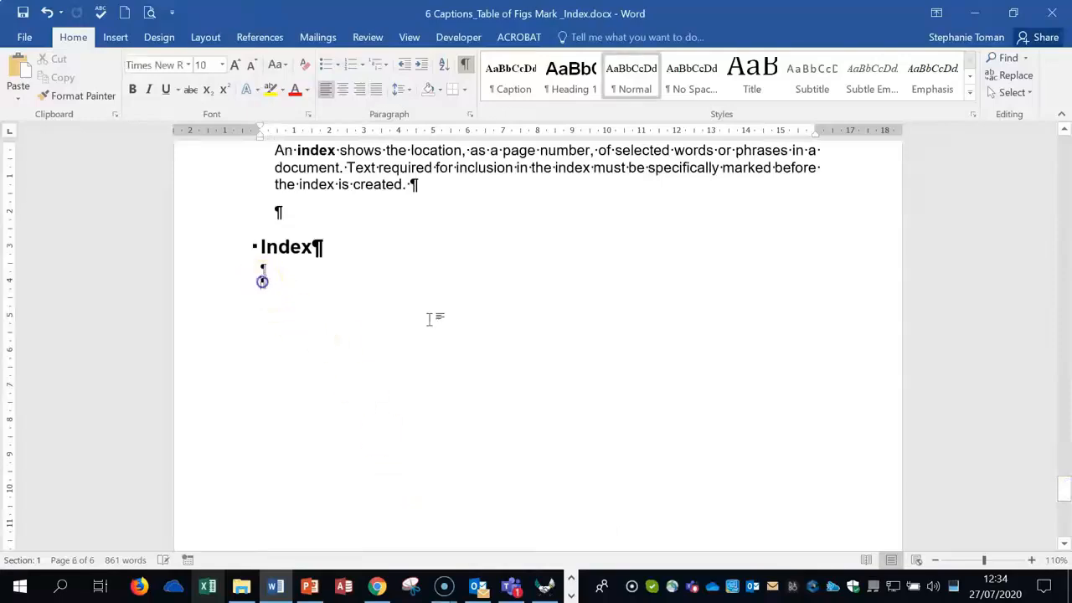
click(260, 37)
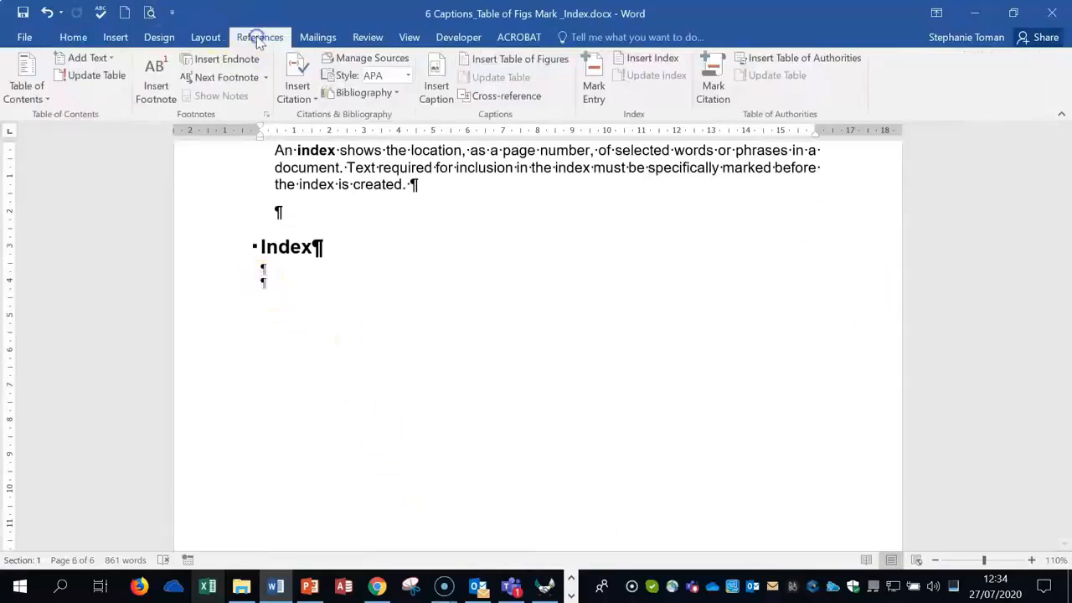
click(653, 58)
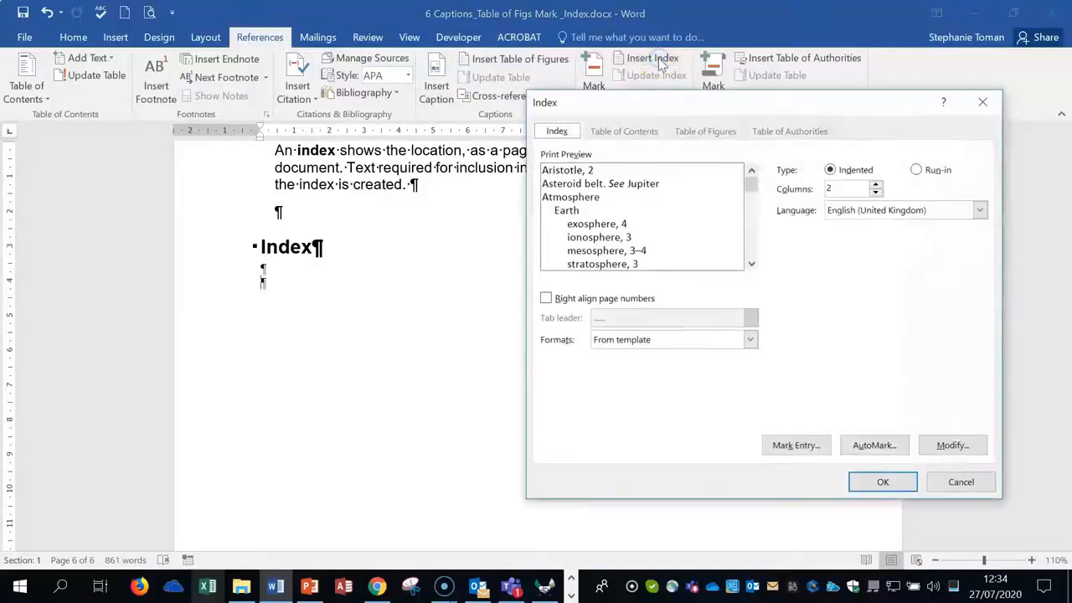
drag(740, 103, 678, 112)
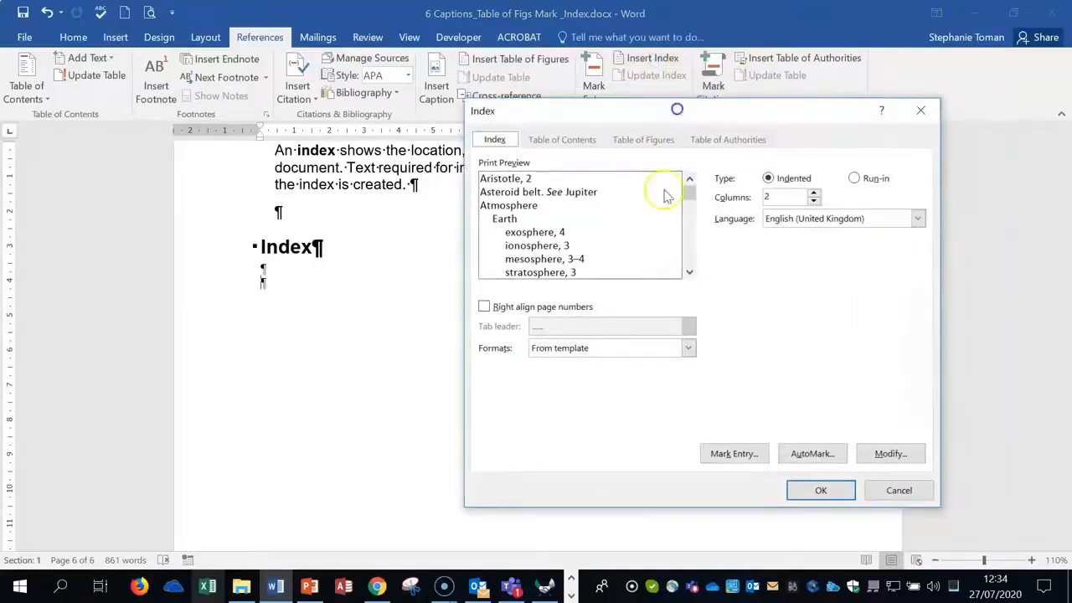
click(687, 347)
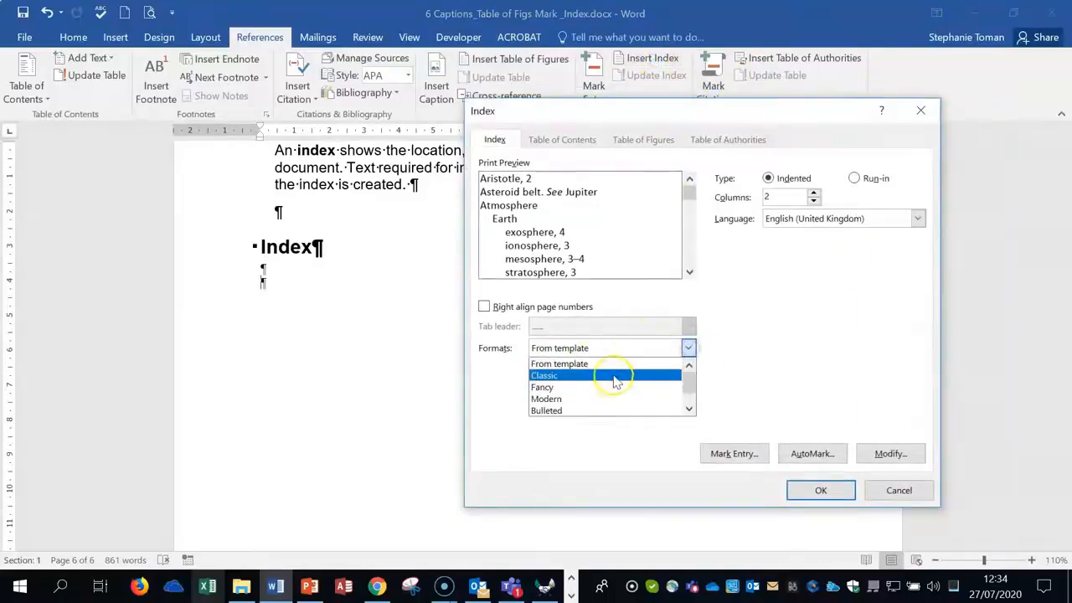
click(616, 382)
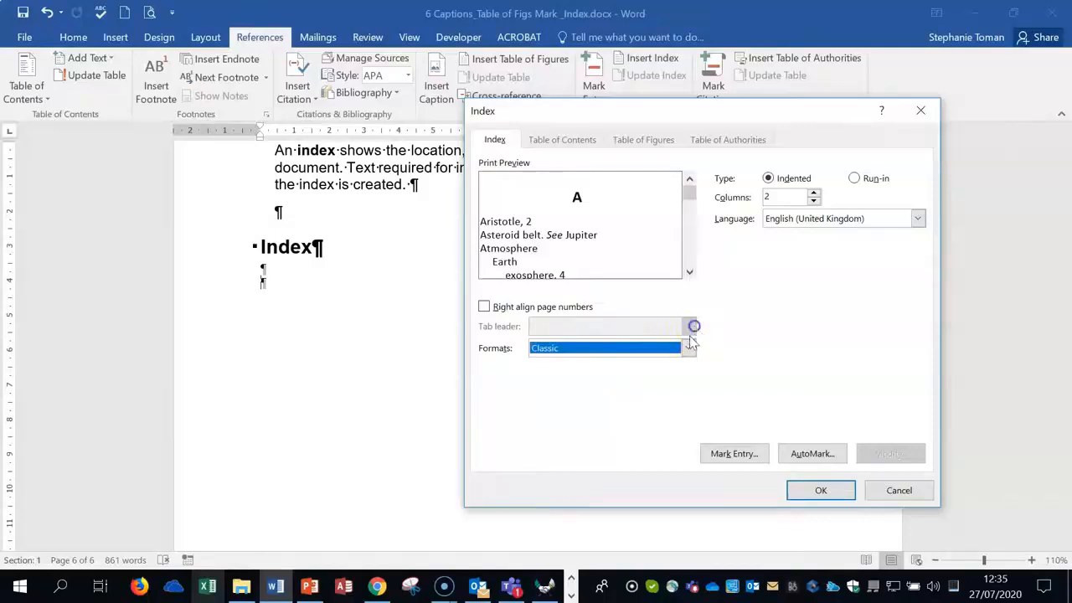
click(690, 345)
click(631, 392)
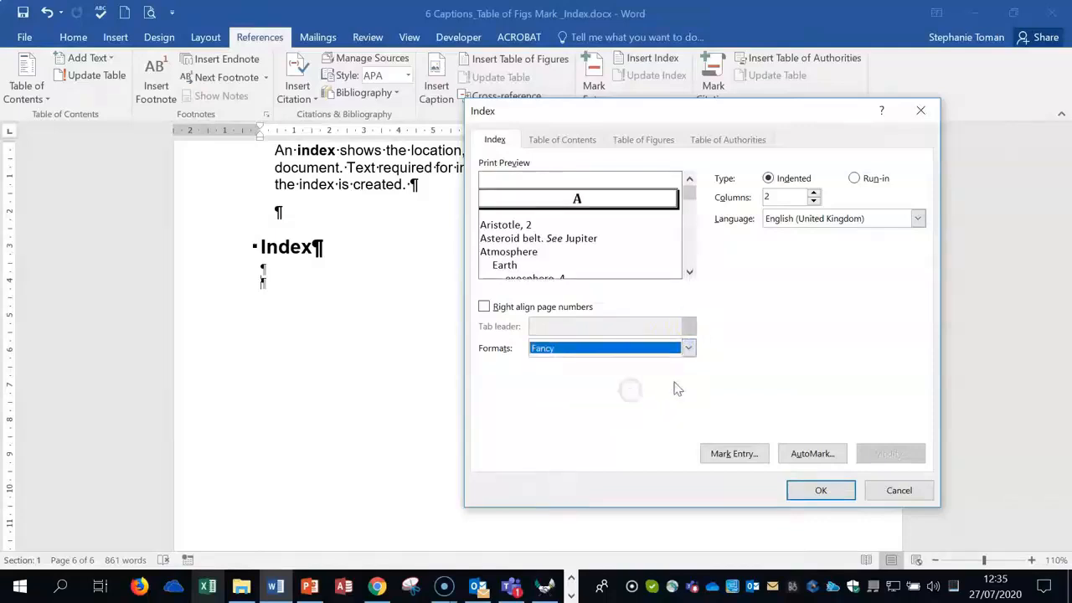
click(689, 347)
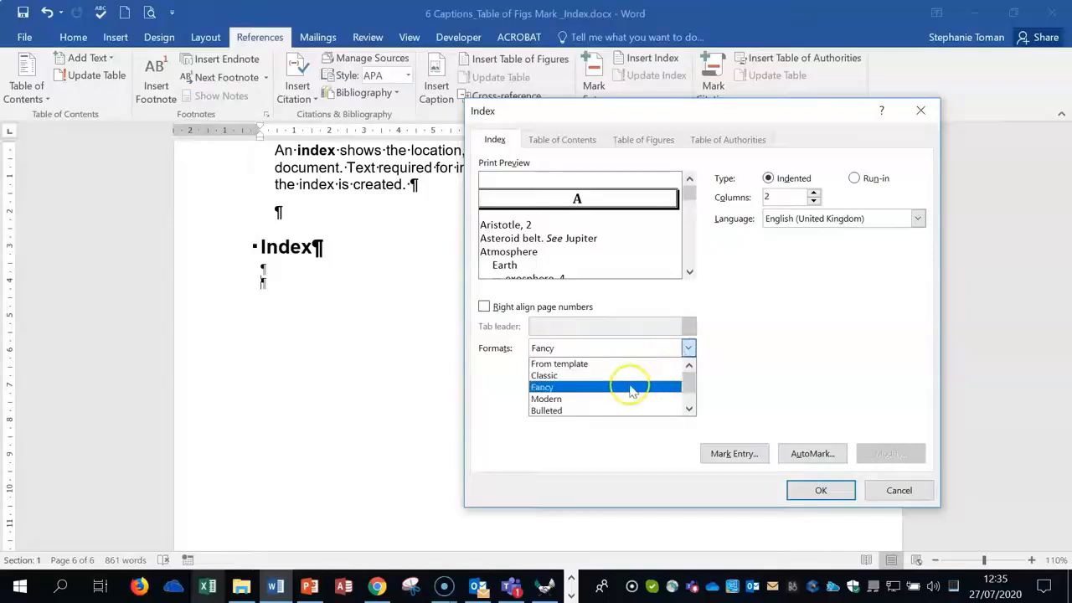
click(630, 392)
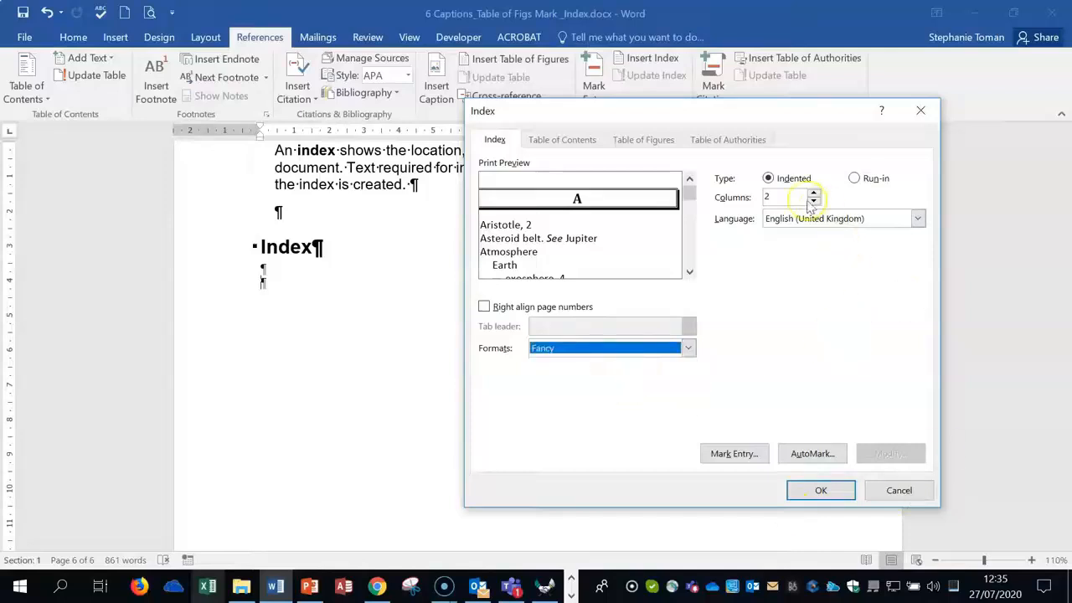
click(814, 489)
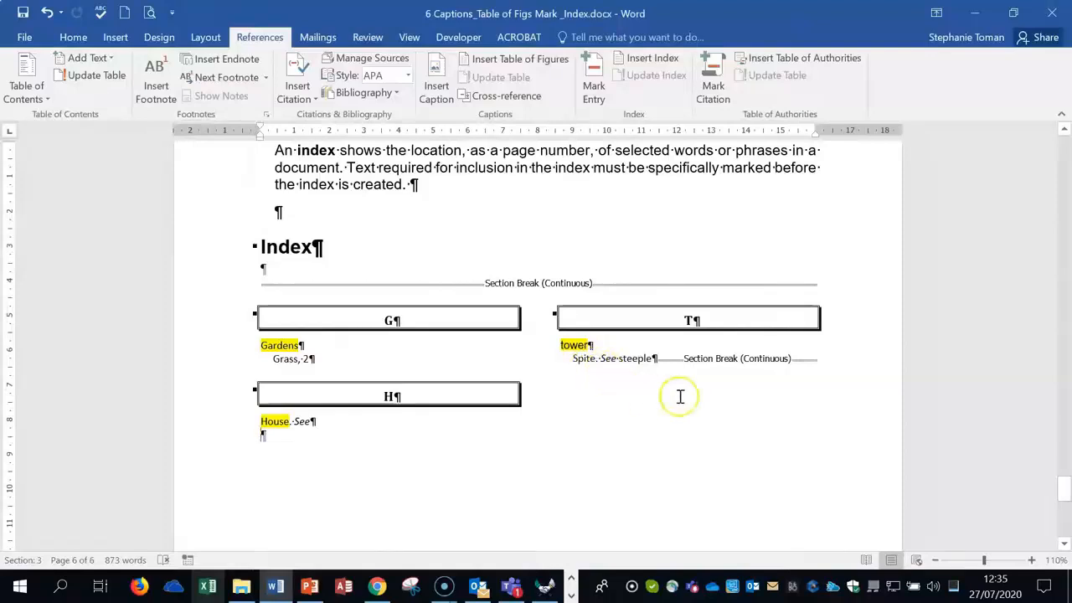
Hide the formatting marks and check the pages from the tower picture back to The House heading without index field codes
scroll(680, 397, up, 6)
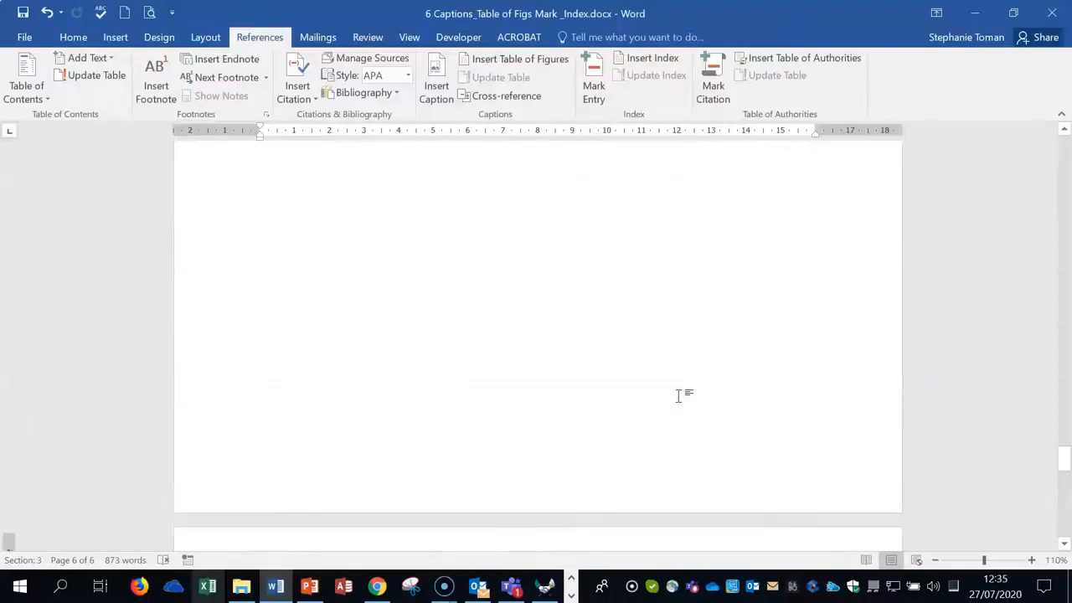
drag(1066, 449, 1066, 282)
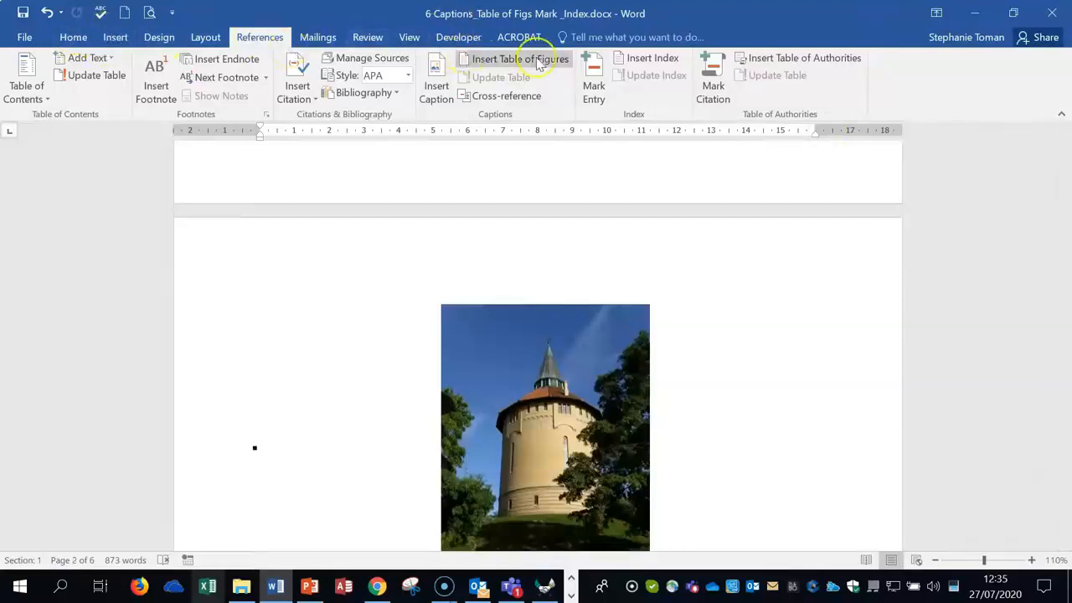
click(74, 37)
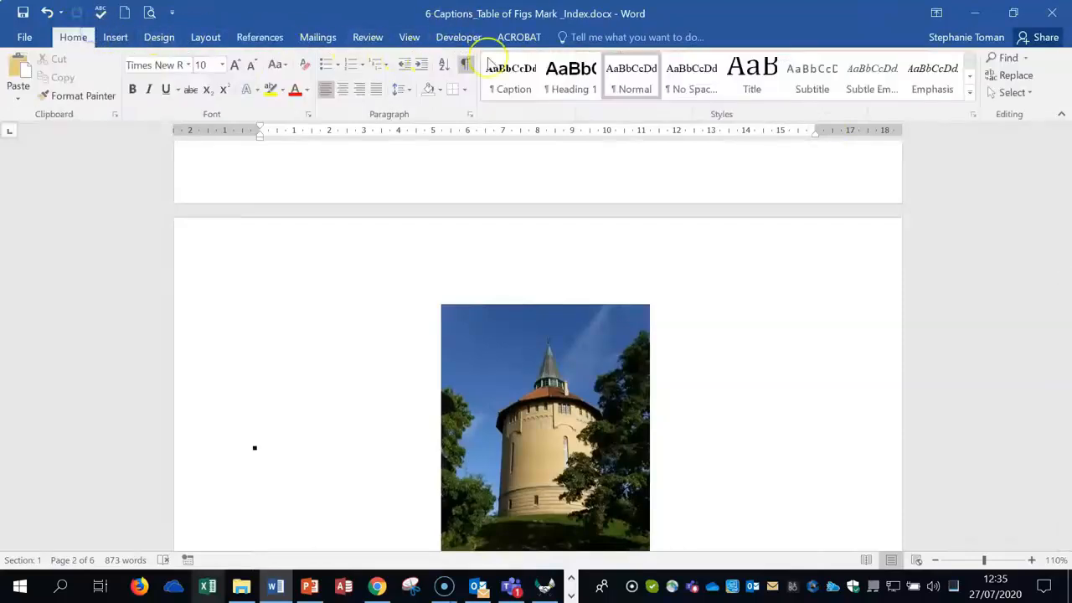
click(796, 318)
scroll(796, 318, down, 6)
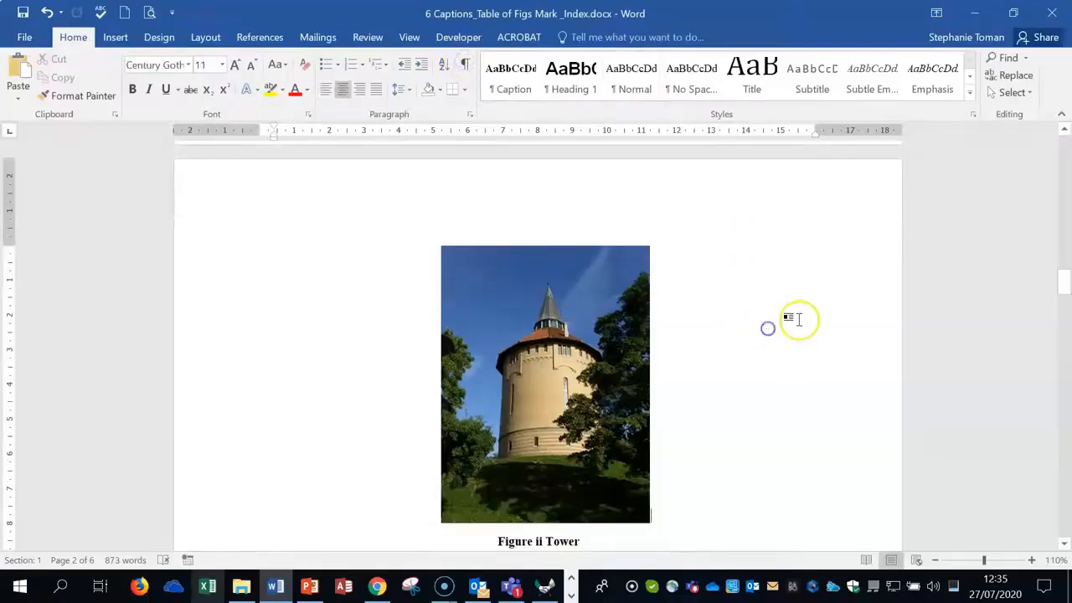
scroll(802, 318, up, 15)
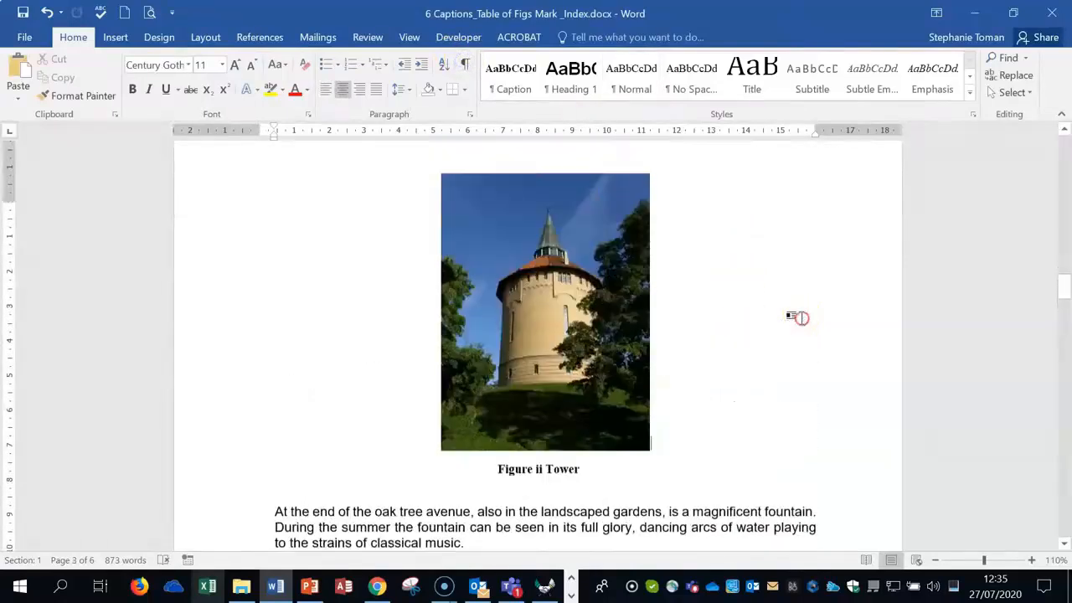
scroll(803, 318, up, 5)
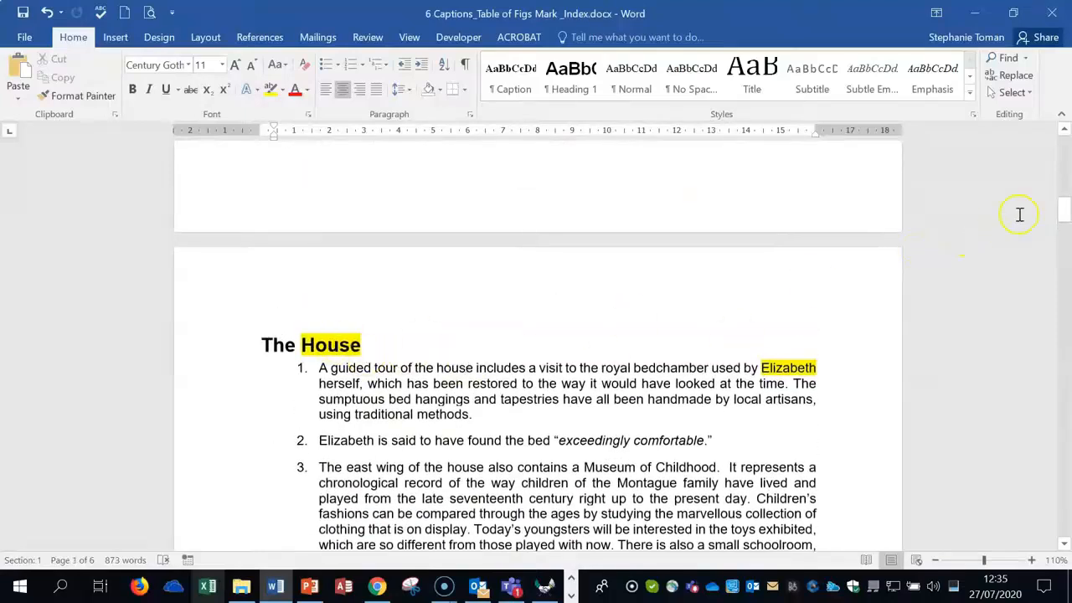
Examine the Gardens, House and tower entries in the inserted index on the last page
drag(1064, 216, 1043, 490)
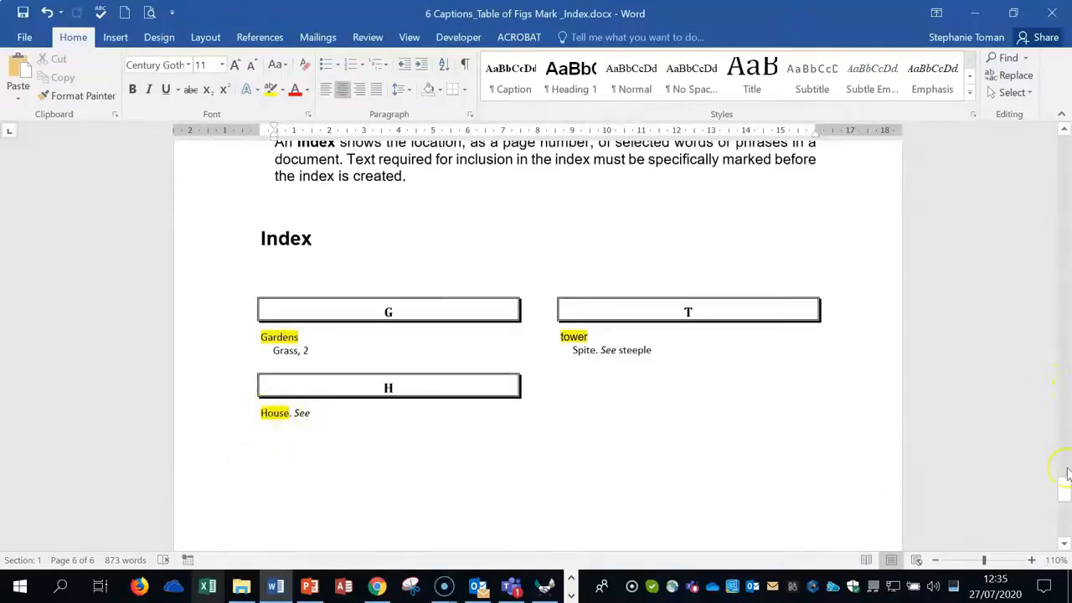
mouse_move(1067, 494)
mouse_down()
mouse_move(1067, 468)
mouse_move(1067, 499)
mouse_up()
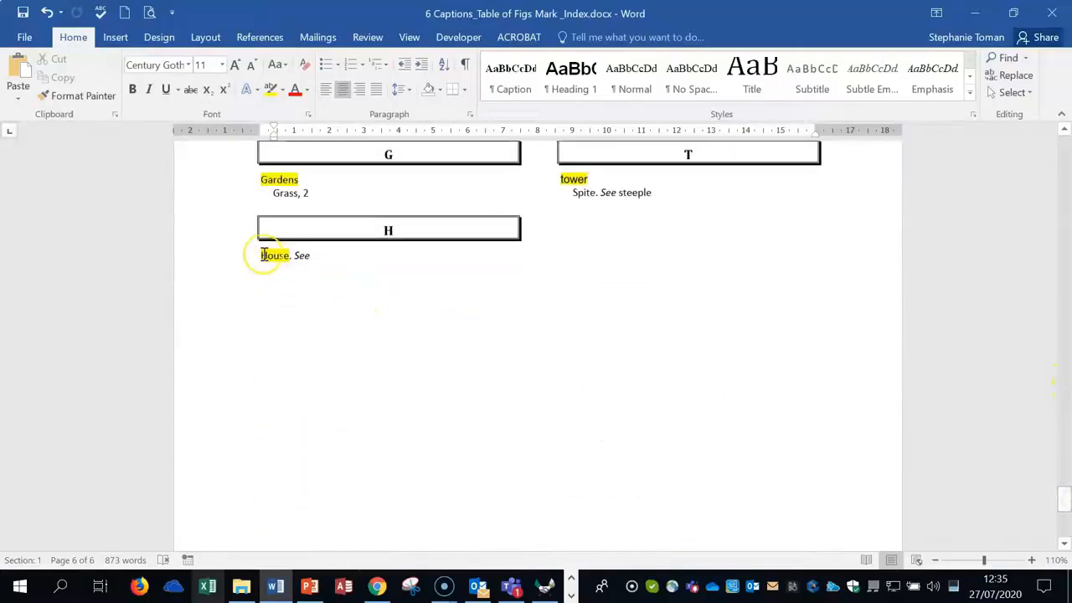
click(327, 259)
click(620, 304)
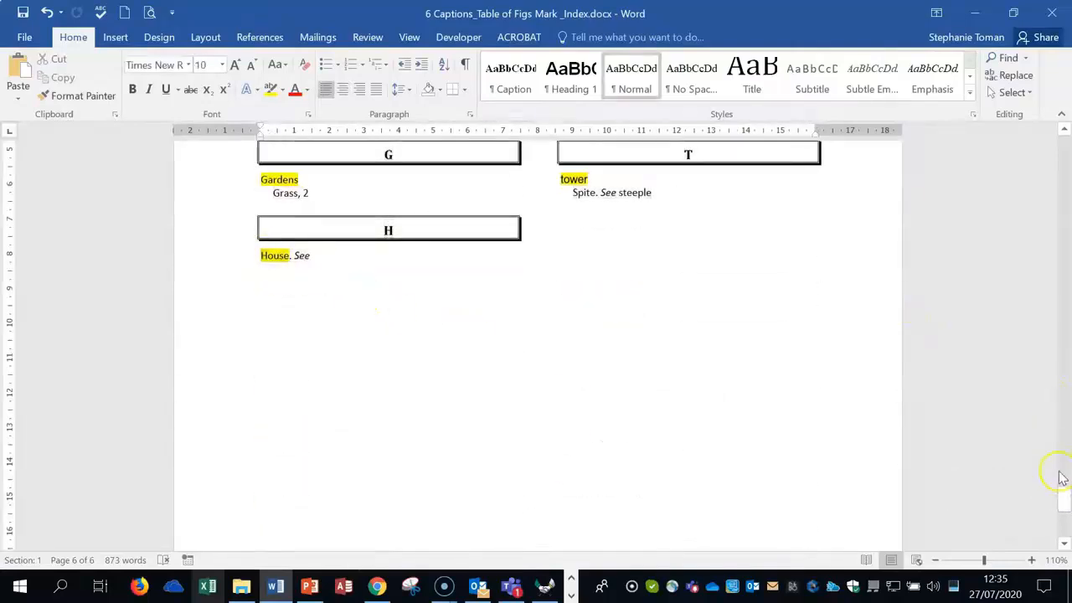
Show the formatting marks and delete the House index entry field from The House heading
drag(1063, 497, 1056, 197)
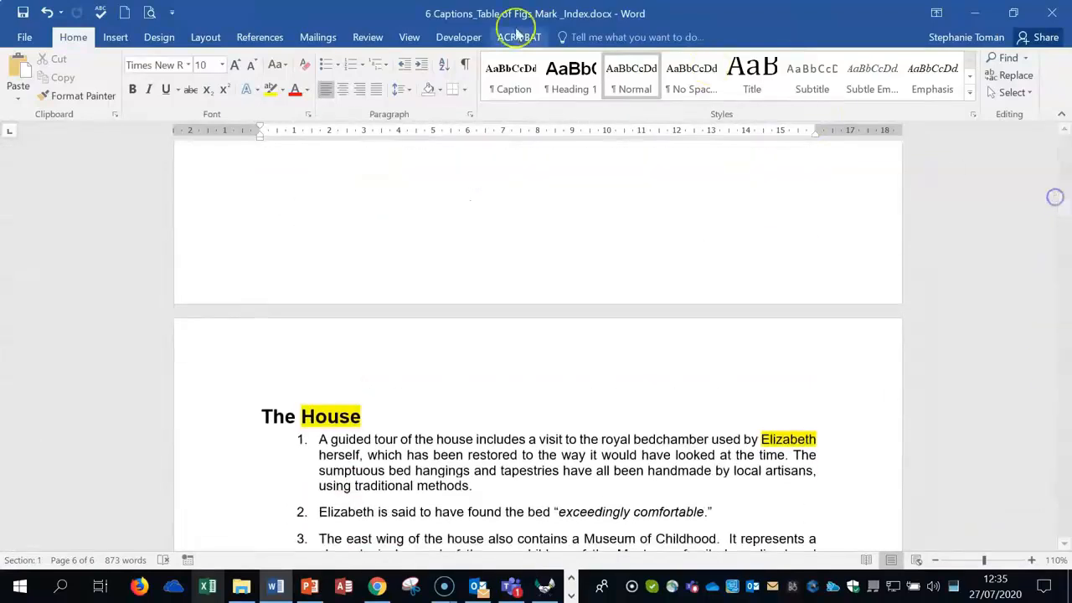
click(467, 66)
click(362, 416)
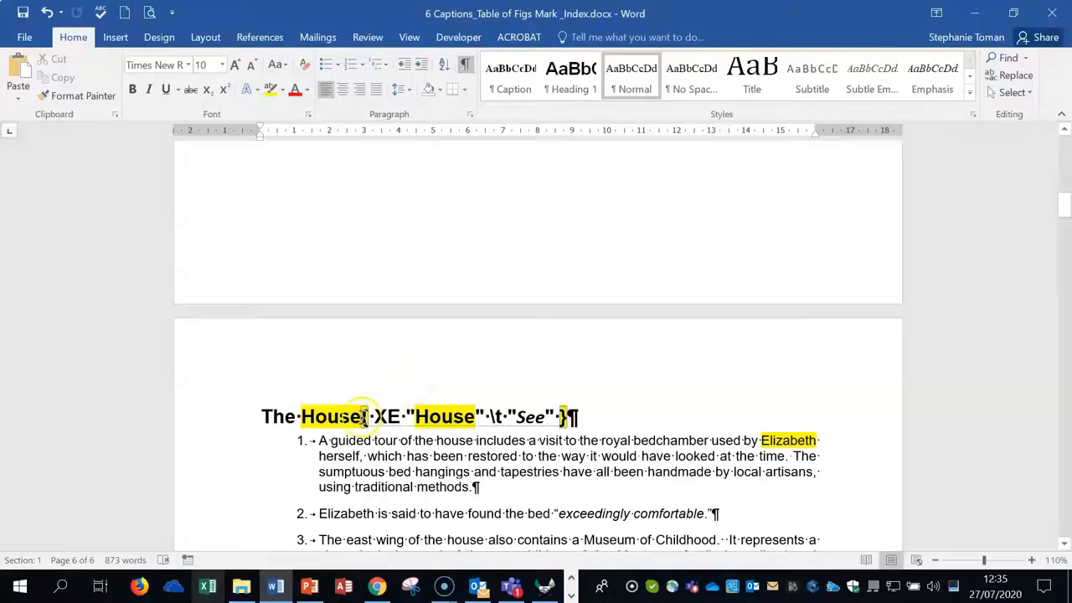
drag(363, 416, 382, 417)
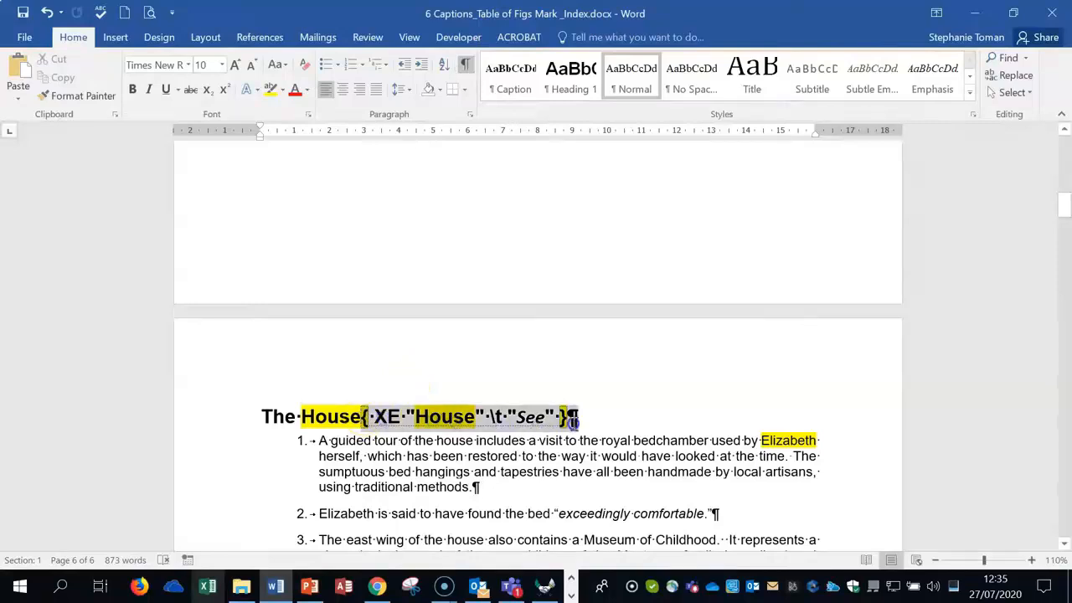
drag(566, 416, 568, 416)
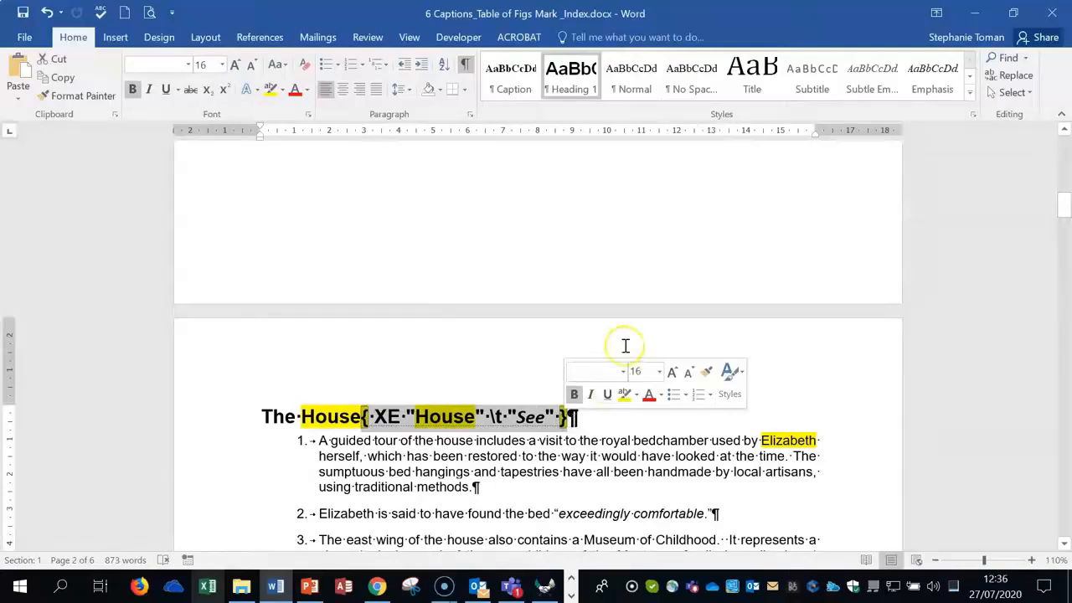
key(Delete)
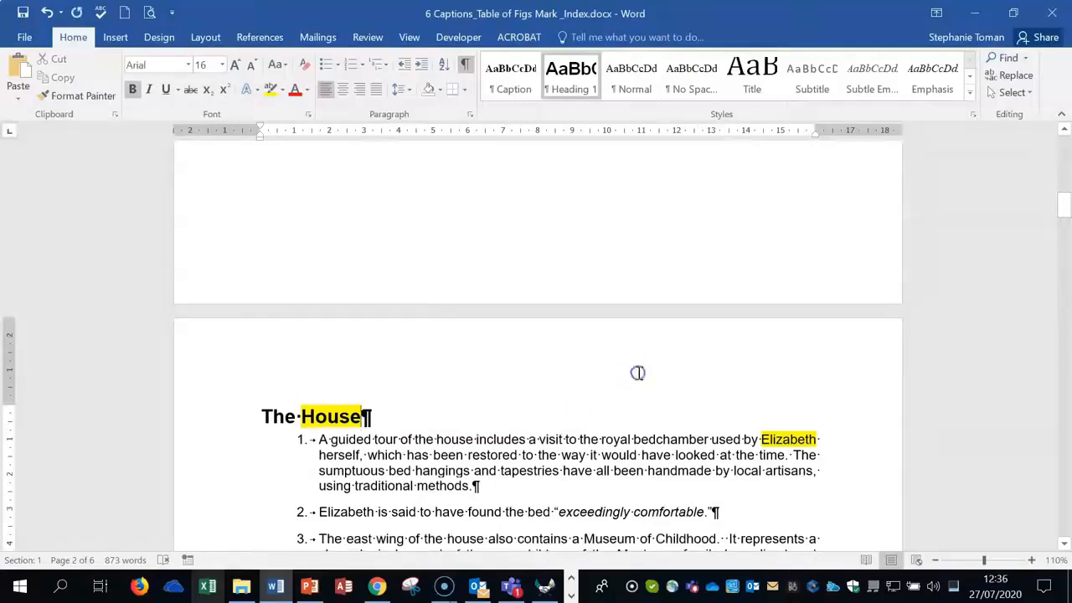
Update the index beneath the Index heading on the last page
drag(1064, 228, 1065, 483)
click(386, 478)
right_click(427, 460)
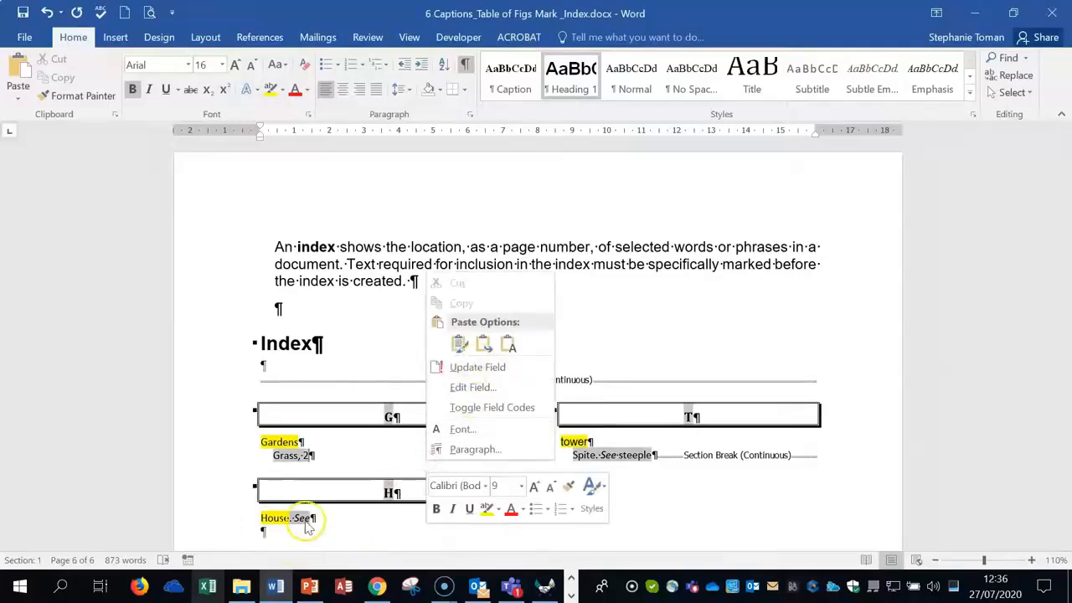
click(500, 369)
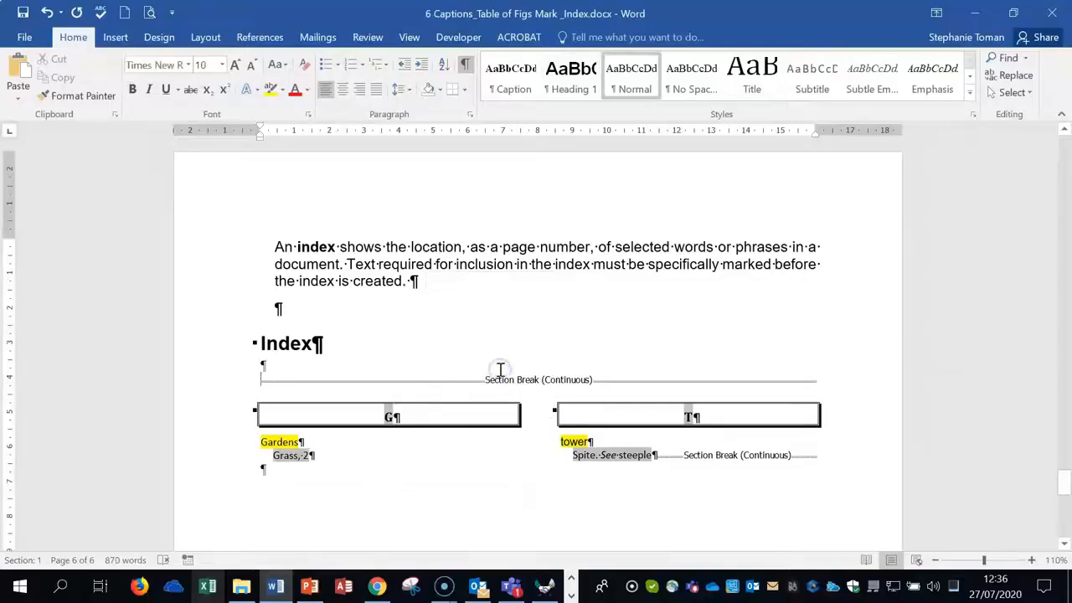
click(907, 336)
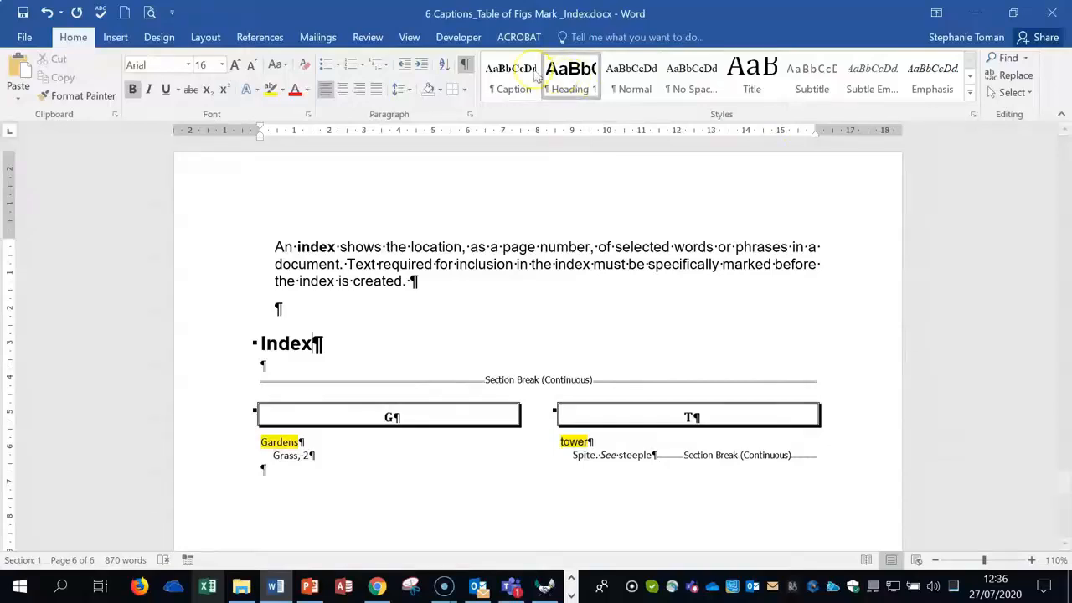
click(268, 38)
double_click(310, 343)
click(593, 86)
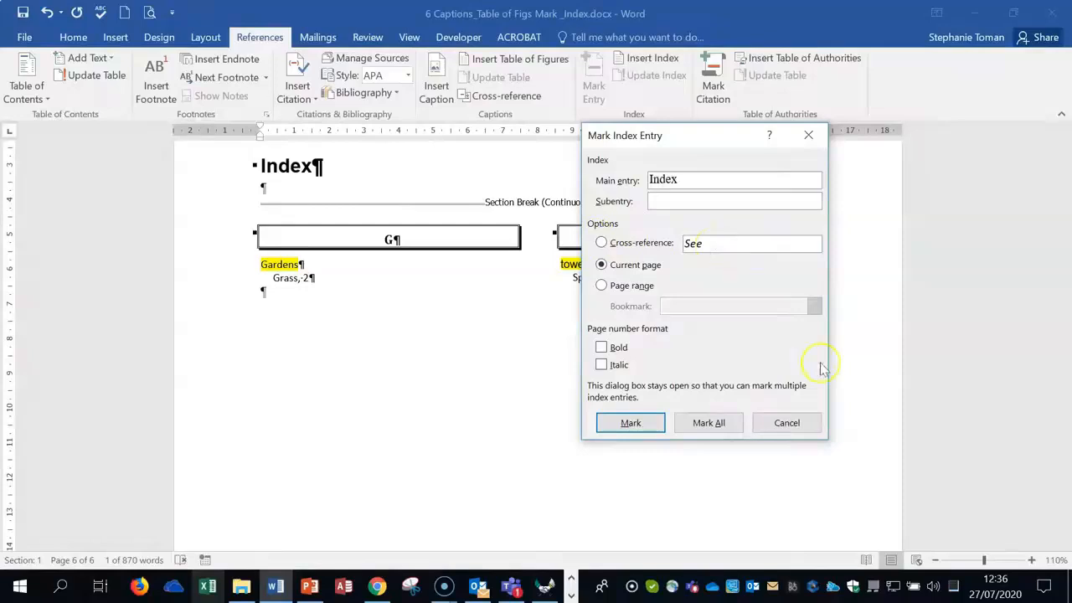
click(787, 422)
click(672, 355)
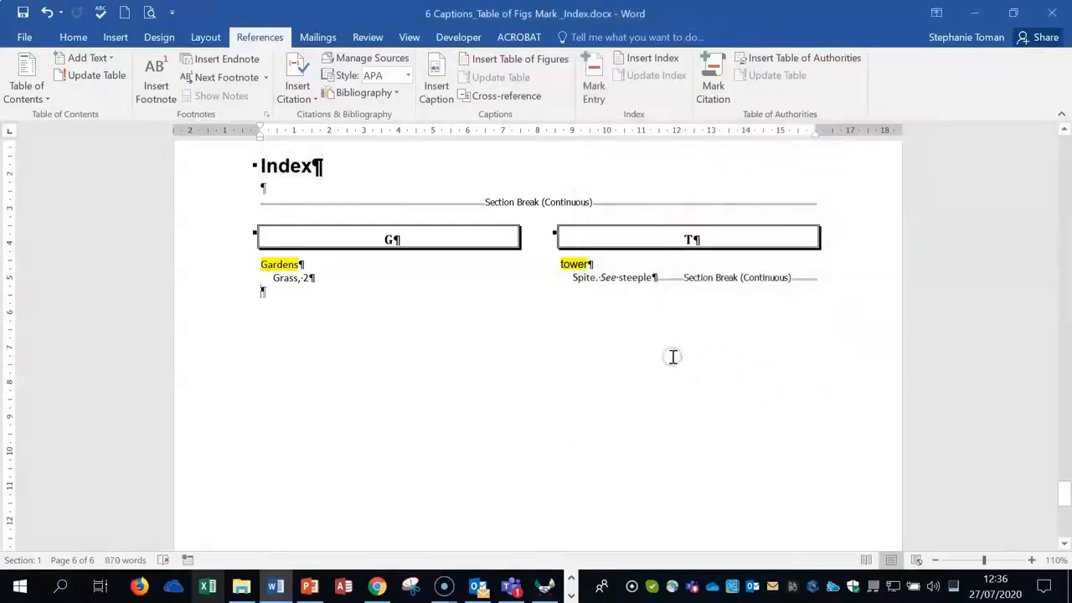
Close the 6 Captions_Table of Figs Mark _Index document without saving the changes
scroll(672, 355, up, 10)
scroll(673, 356, up, 15)
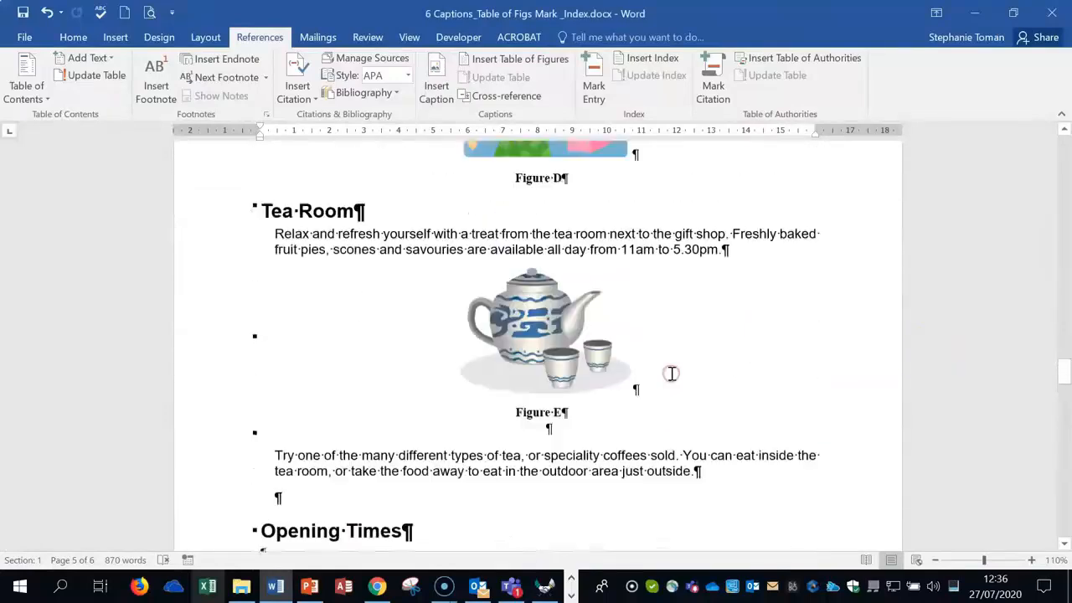
scroll(672, 374, up, 3)
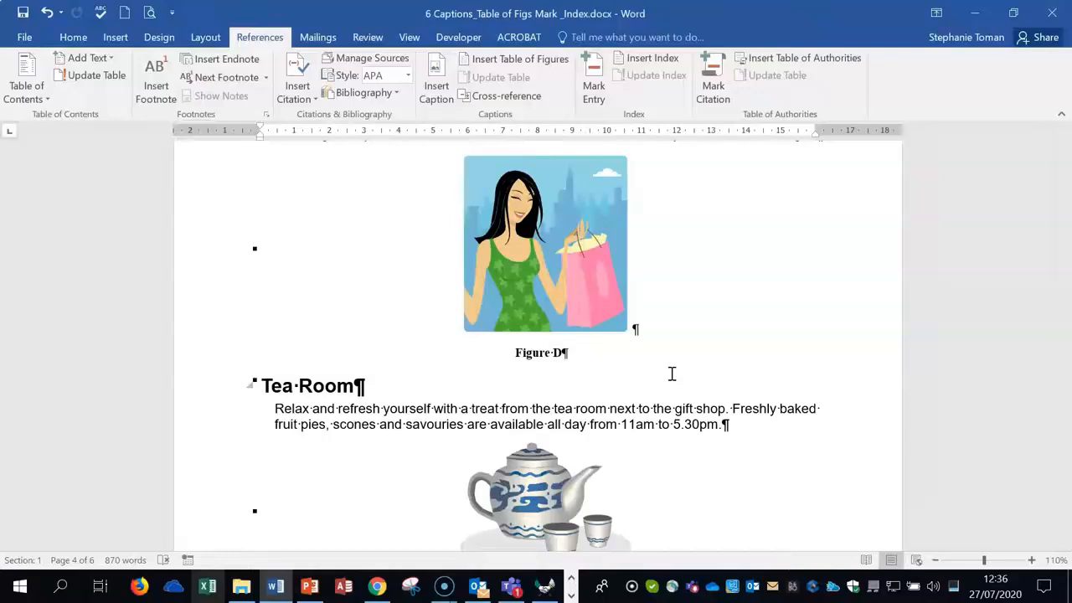
scroll(827, 411, up, 3)
scroll(826, 412, up, 15)
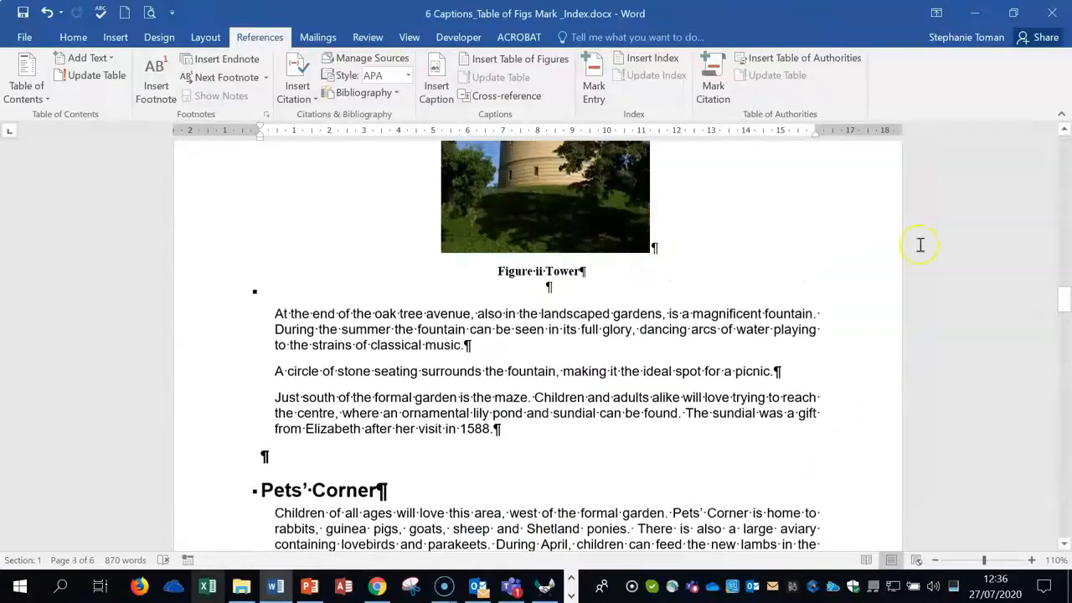
click(1052, 13)
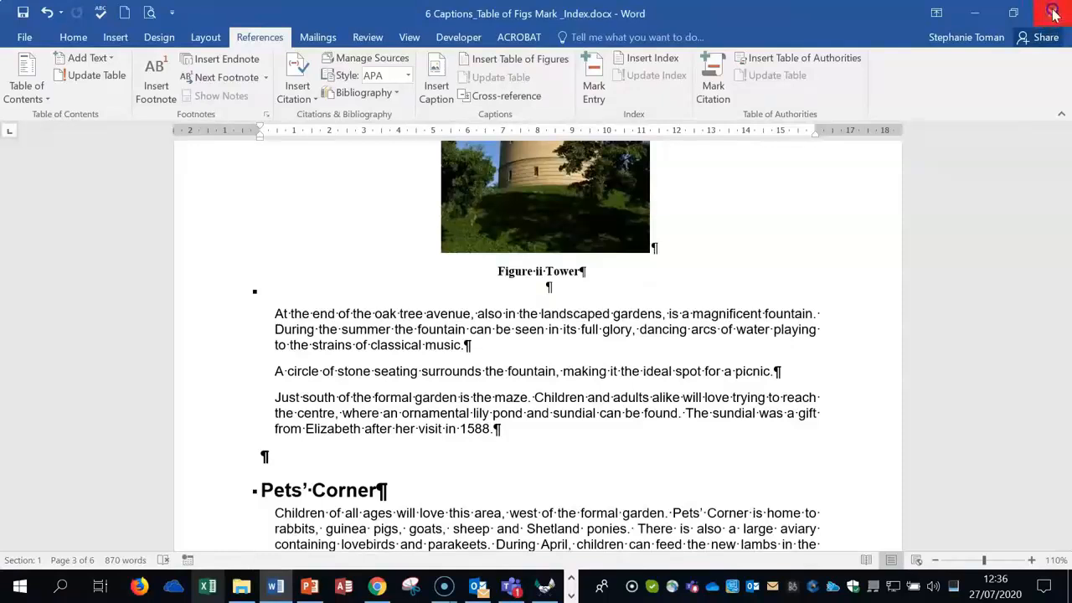
click(525, 326)
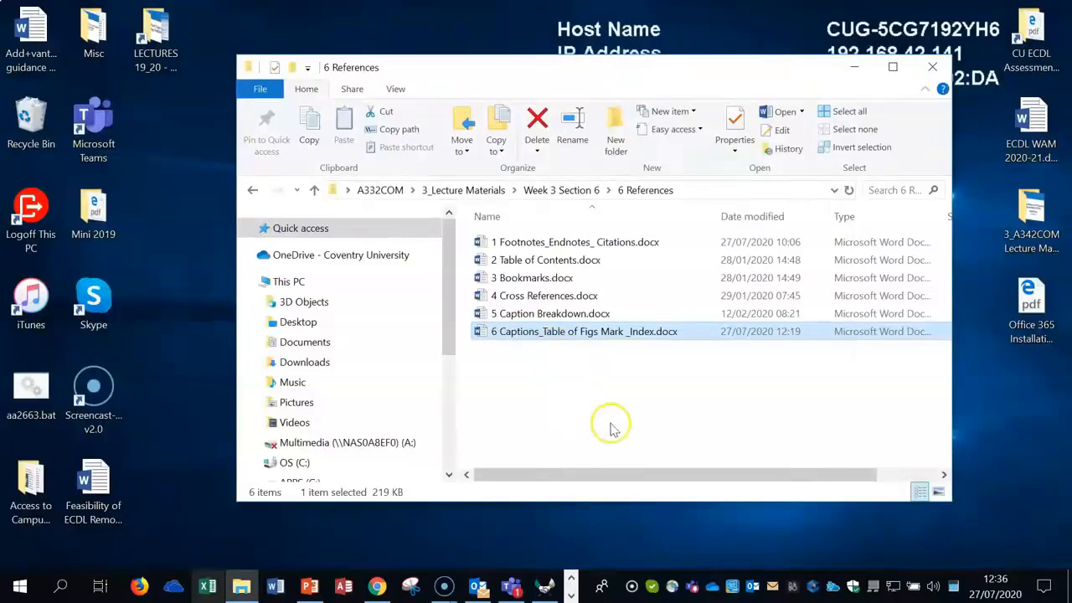
Return to the Week 3 Section 6 folder and open Bibliography Info.docx
click(251, 191)
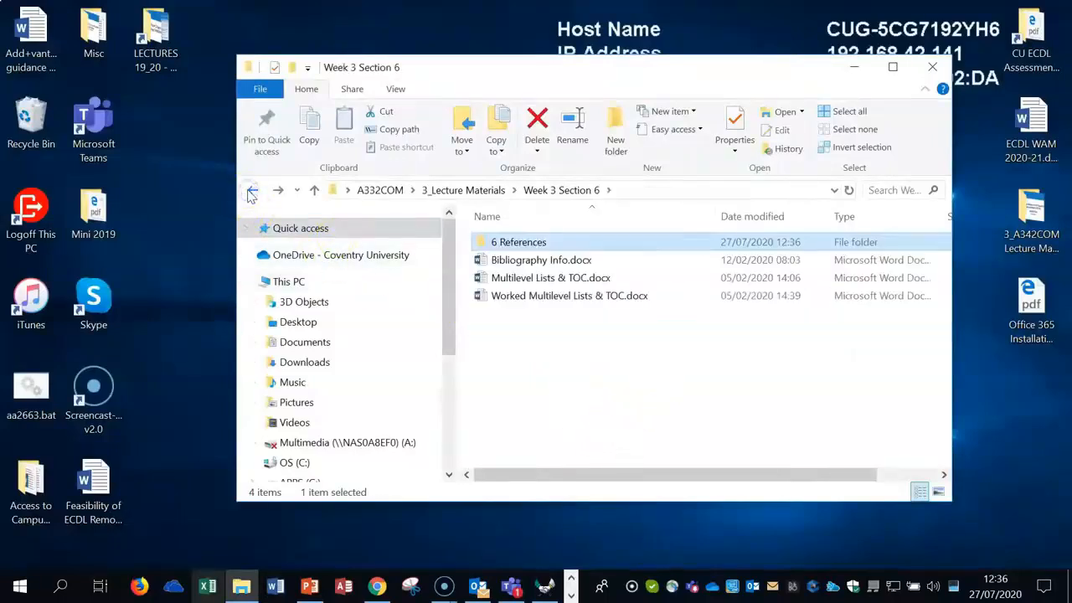
click(498, 247)
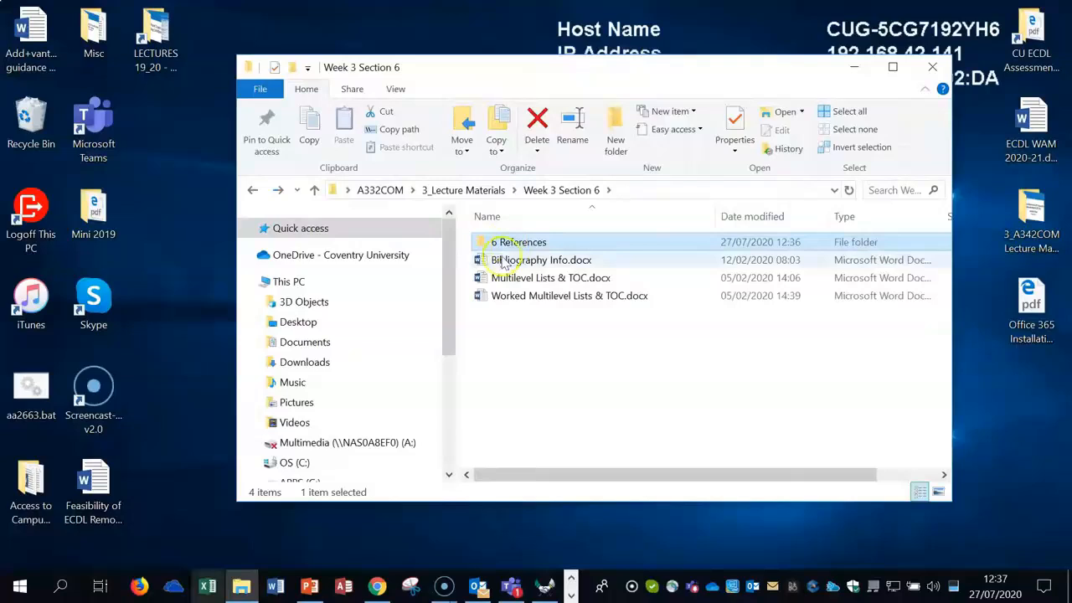
click(557, 262)
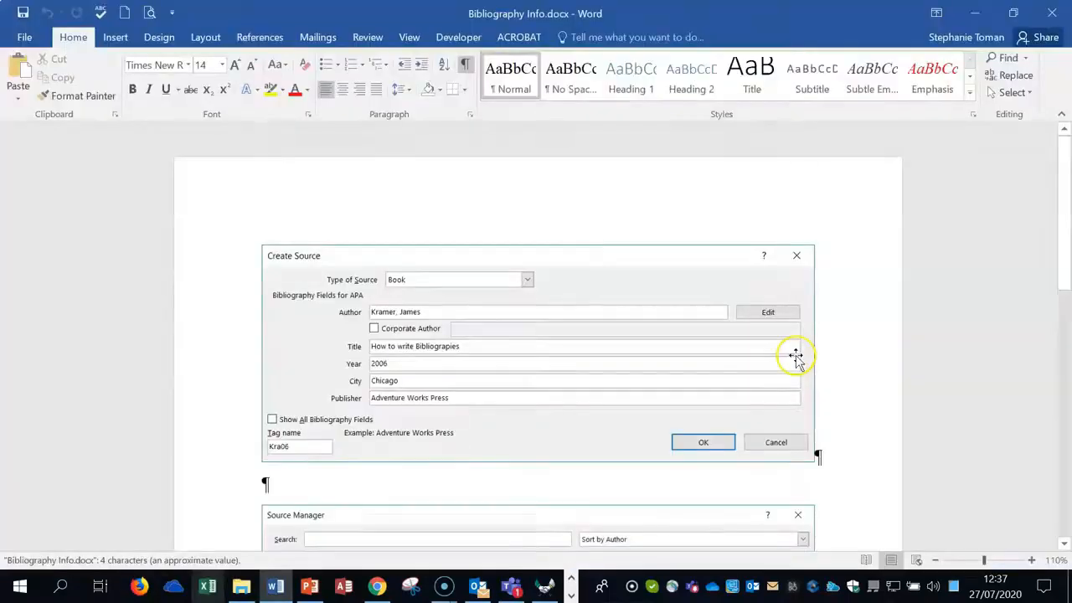
Look through the Create Source and Source Manager pictures in the bibliography document, and close it
scroll(823, 344, down, 3)
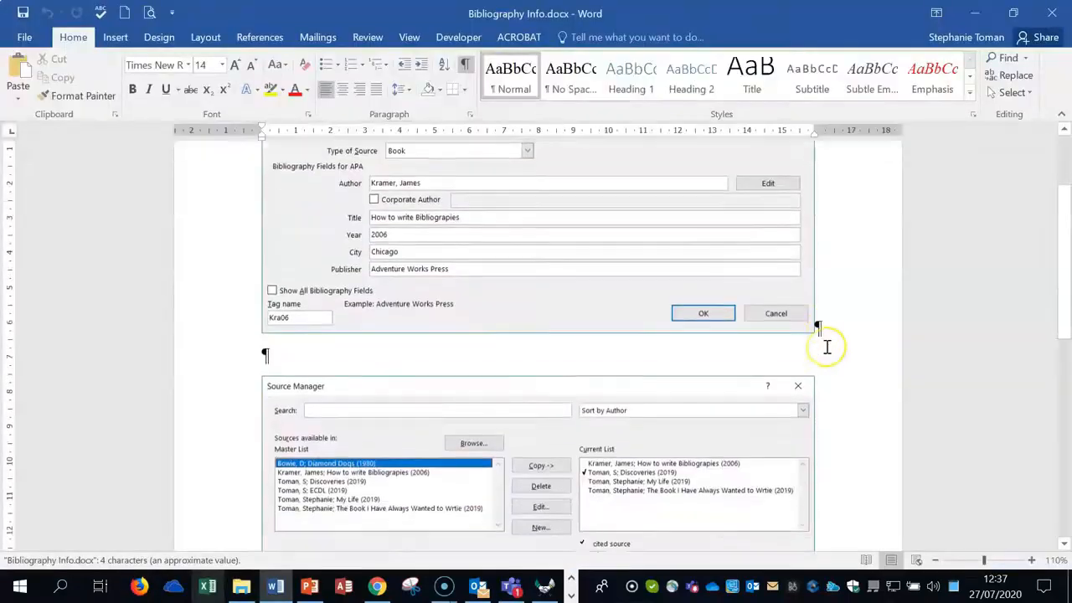
scroll(827, 346, down, 2)
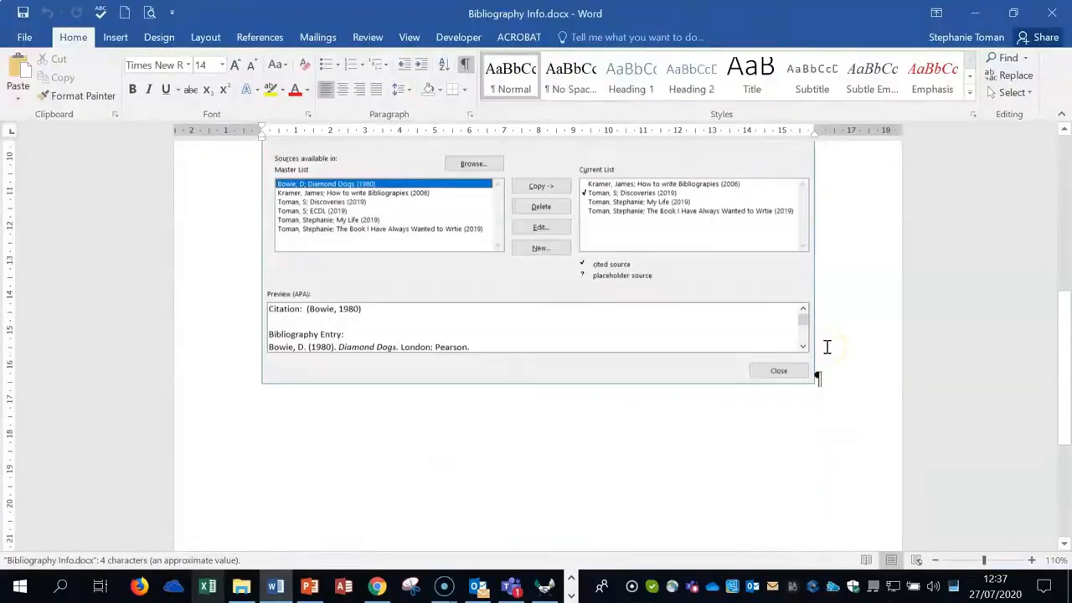
scroll(825, 343, up, 5)
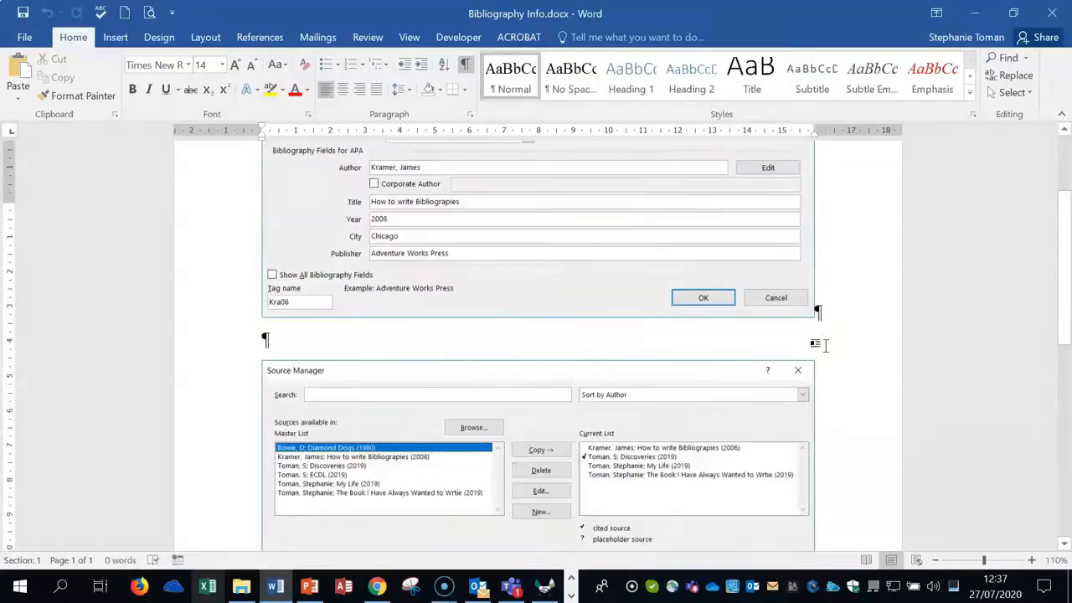
click(1052, 13)
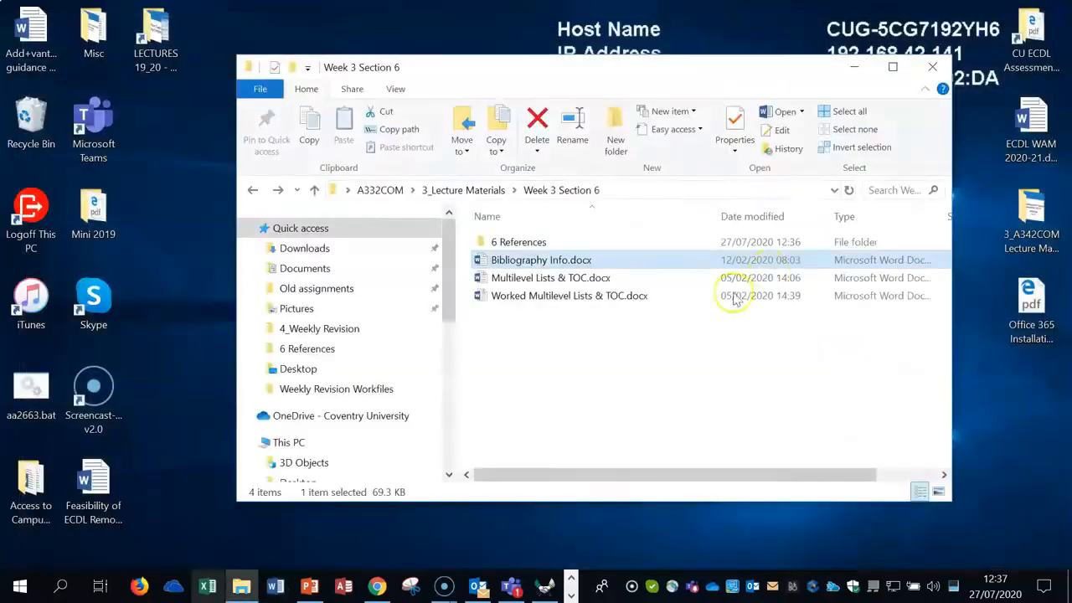
Open Multilevel Lists & TOC.docx from the Week 3 Section 6 folder and hide its formatting marks
double_click(530, 281)
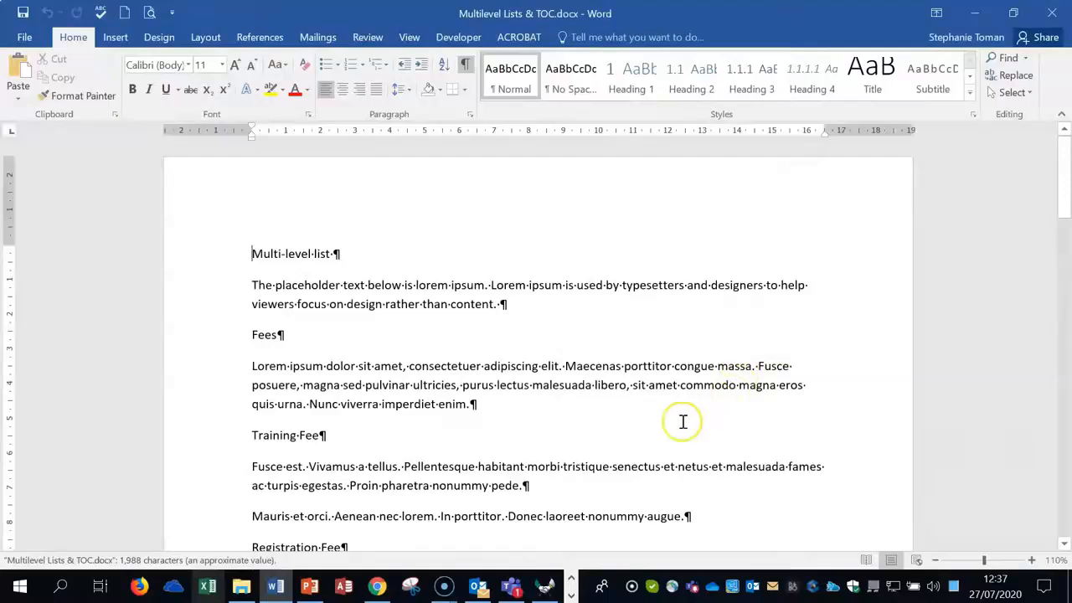
click(465, 67)
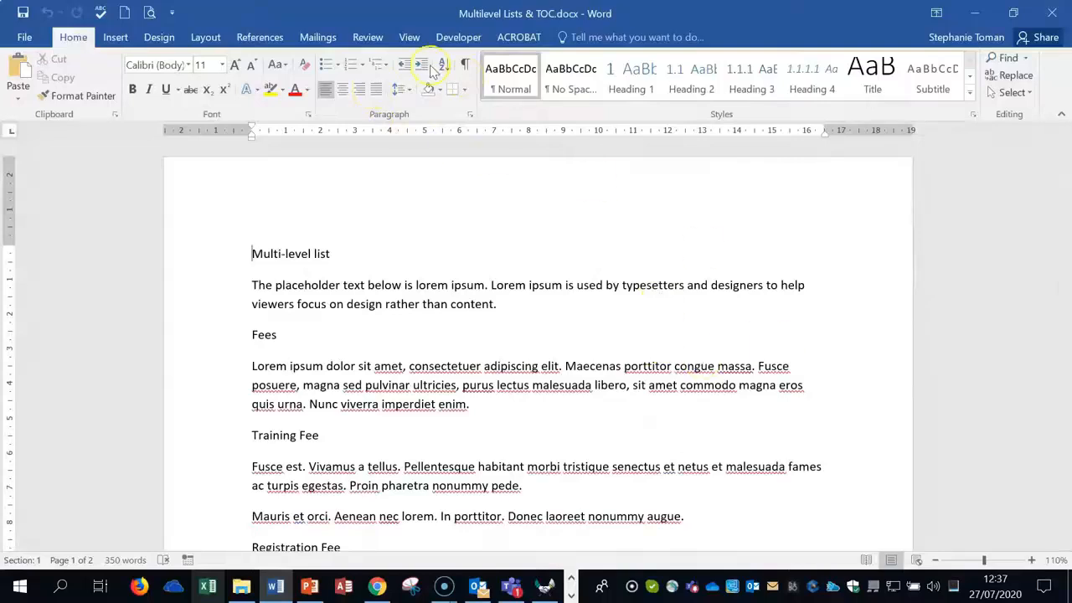
Apply the multilevel list numbered 1 Heading 1, 1.1 Heading 2, 1.1.1 Heading 3 to the whole document
key(ctrl+a)
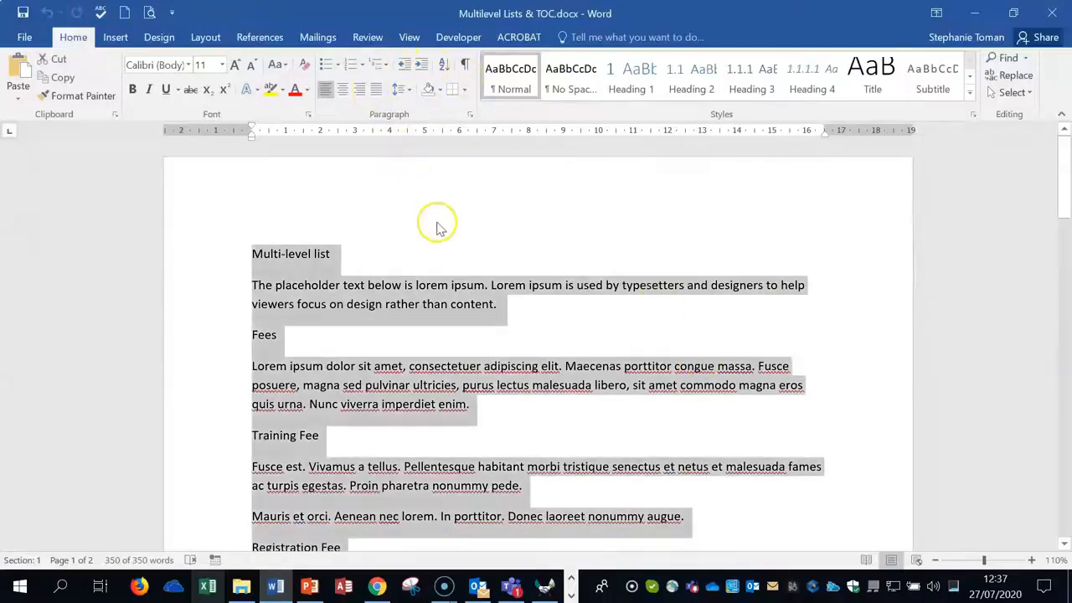
click(381, 65)
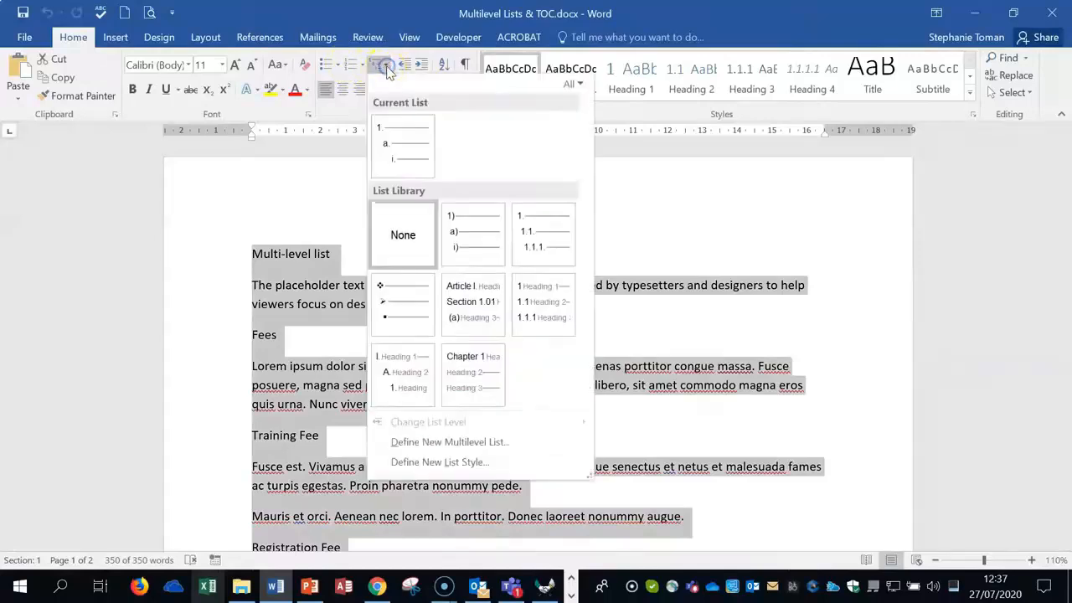
mouse_move(521, 298)
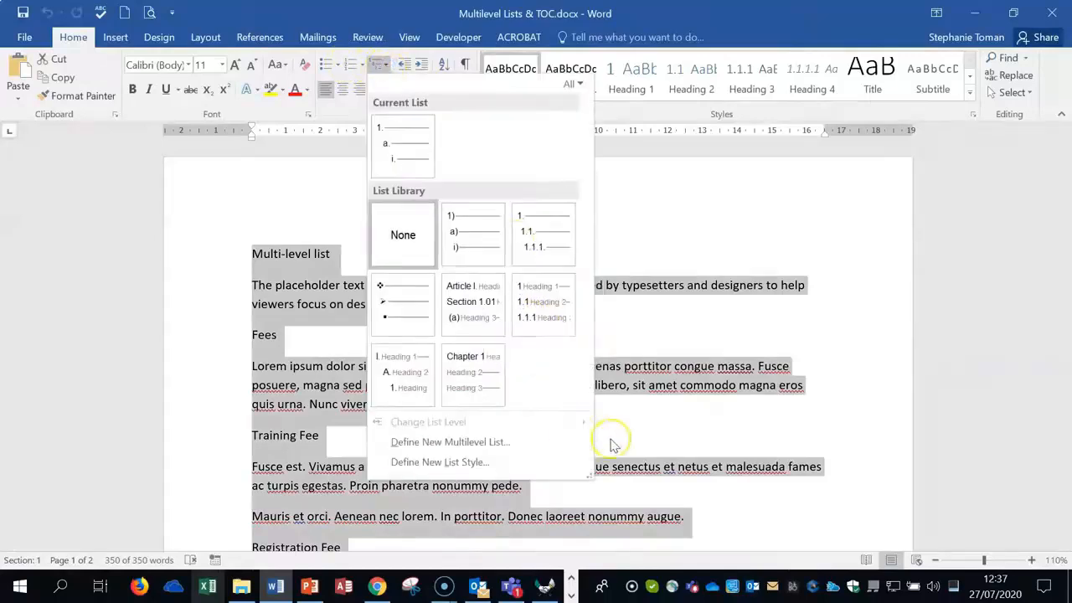
click(559, 319)
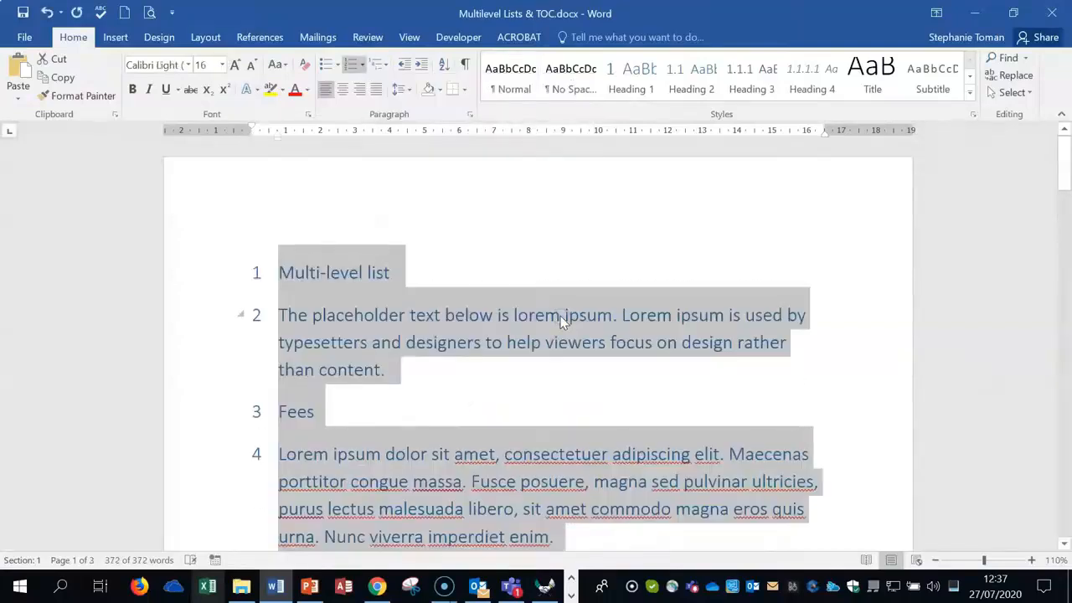
click(820, 375)
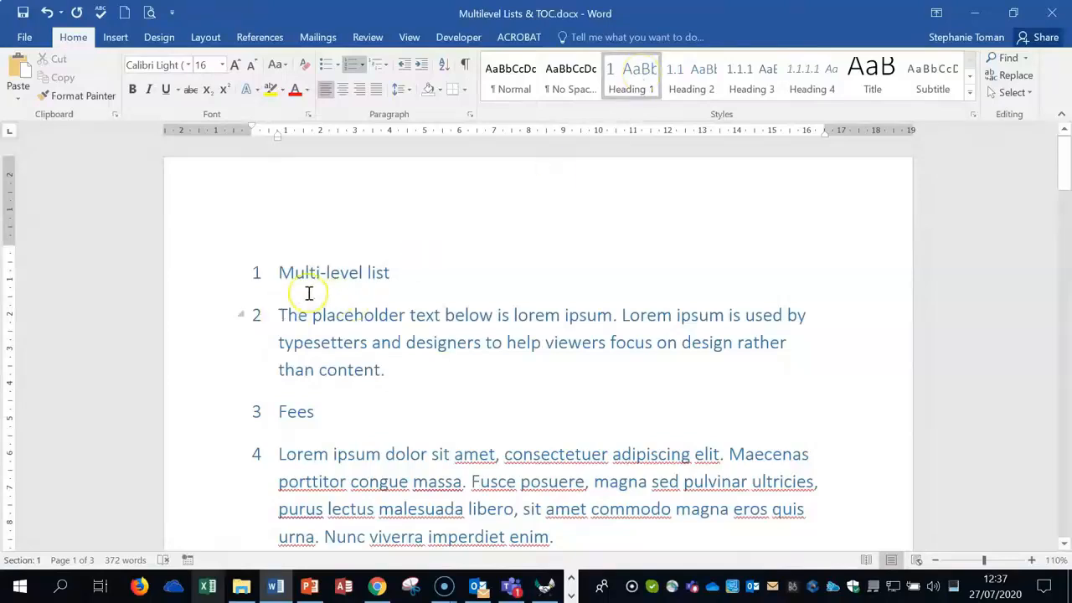
Demote the placeholder text paragraph to list level 1.1 and the Fees line to level 1.1.1
click(279, 314)
key(Tab)
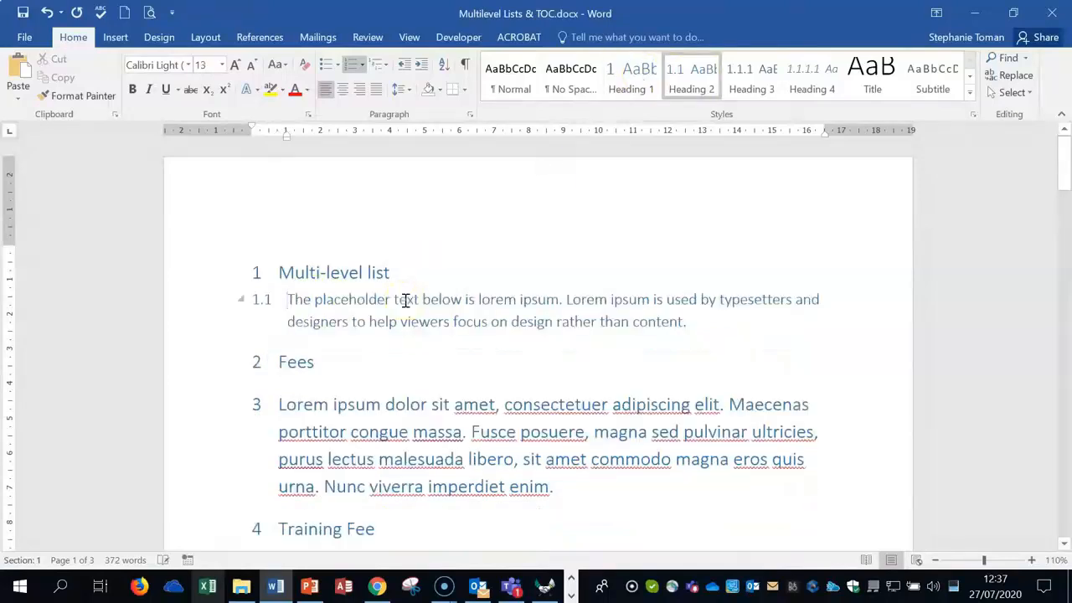
key(Tab)
key(Tab)
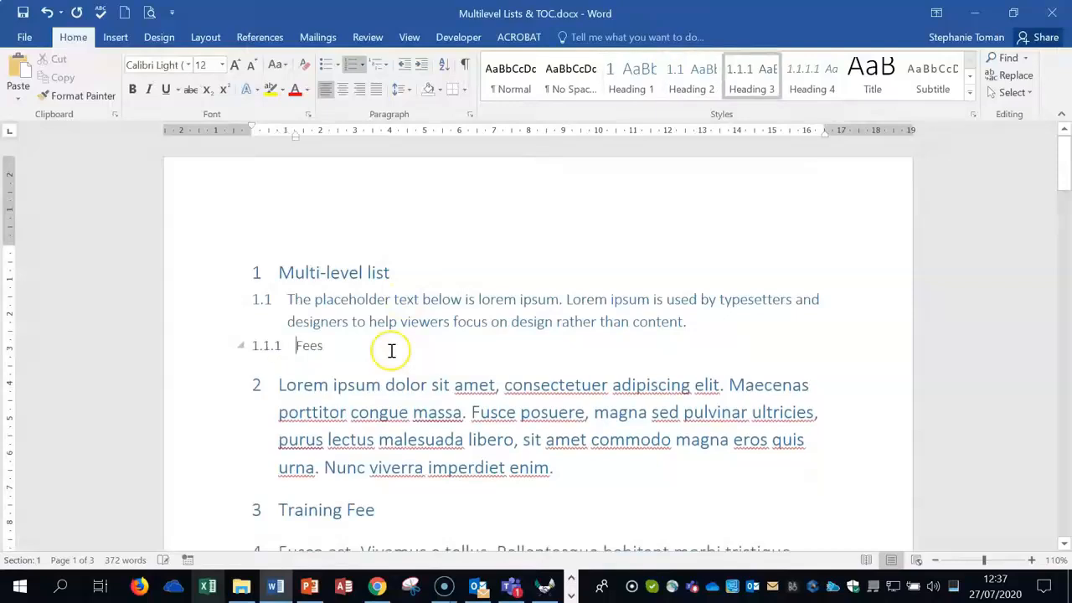
Demote the Lorem ipsum paragraph below Fees to list level 1.1.1.1
click(276, 383)
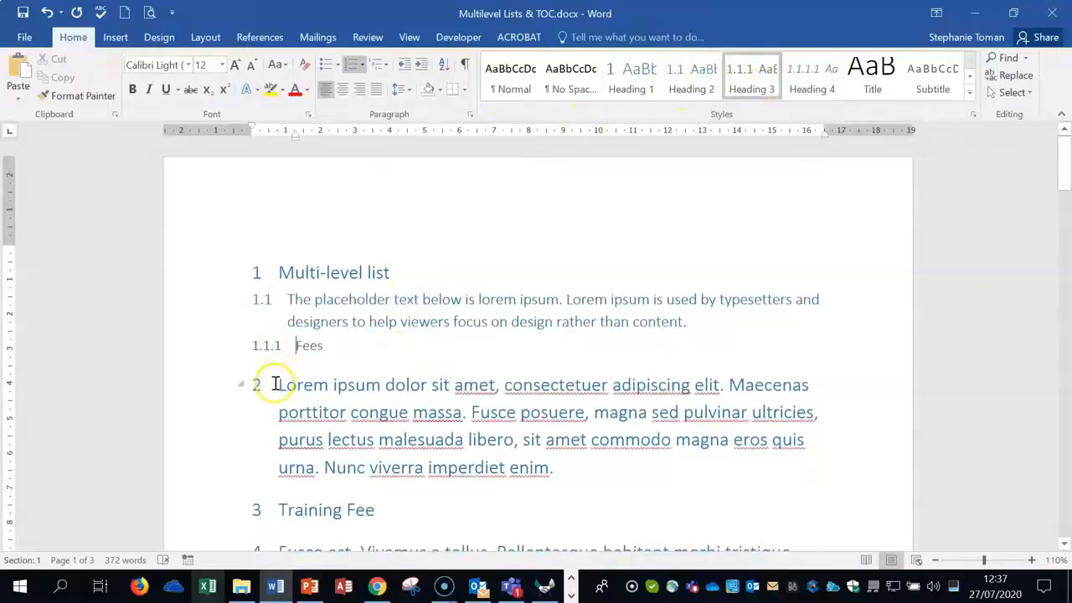
key(Tab)
key(Tab)
key(Tab)
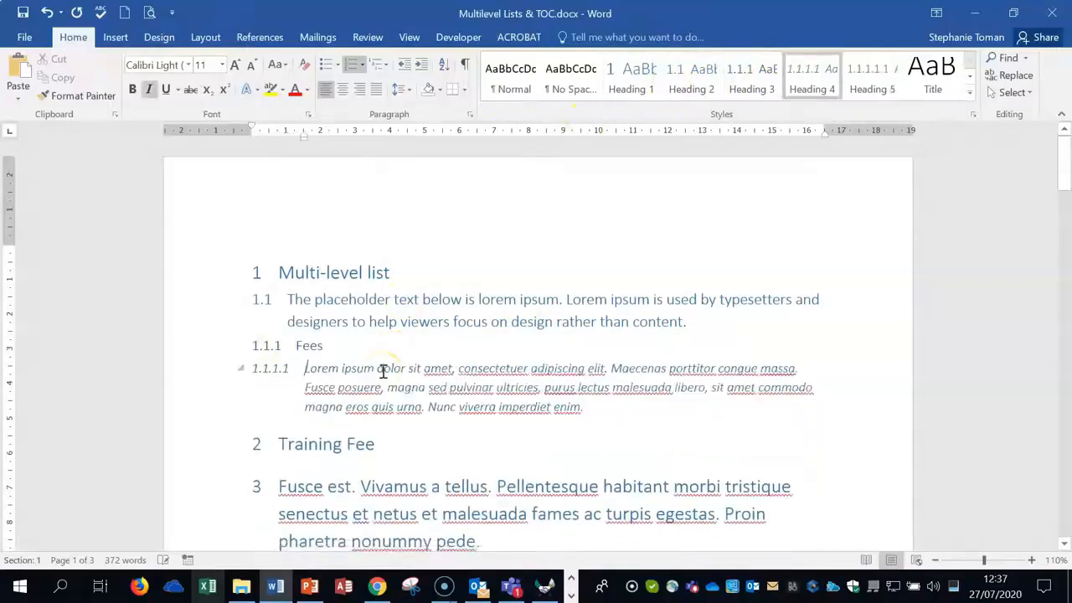
Colour the Multi-level list heading text black and update the Heading 1 style to match it
click(423, 448)
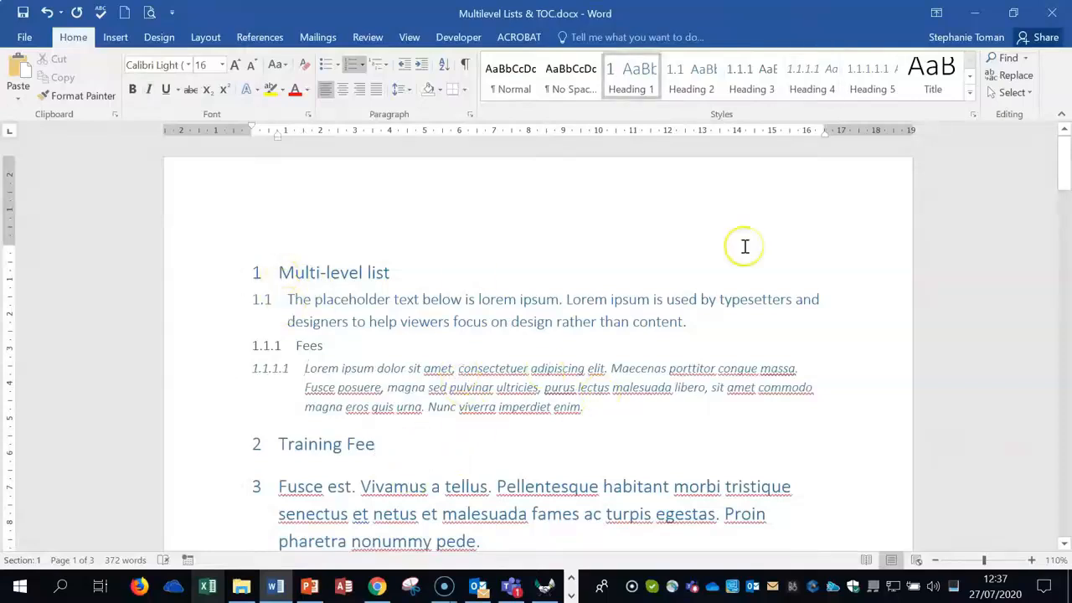
click(972, 114)
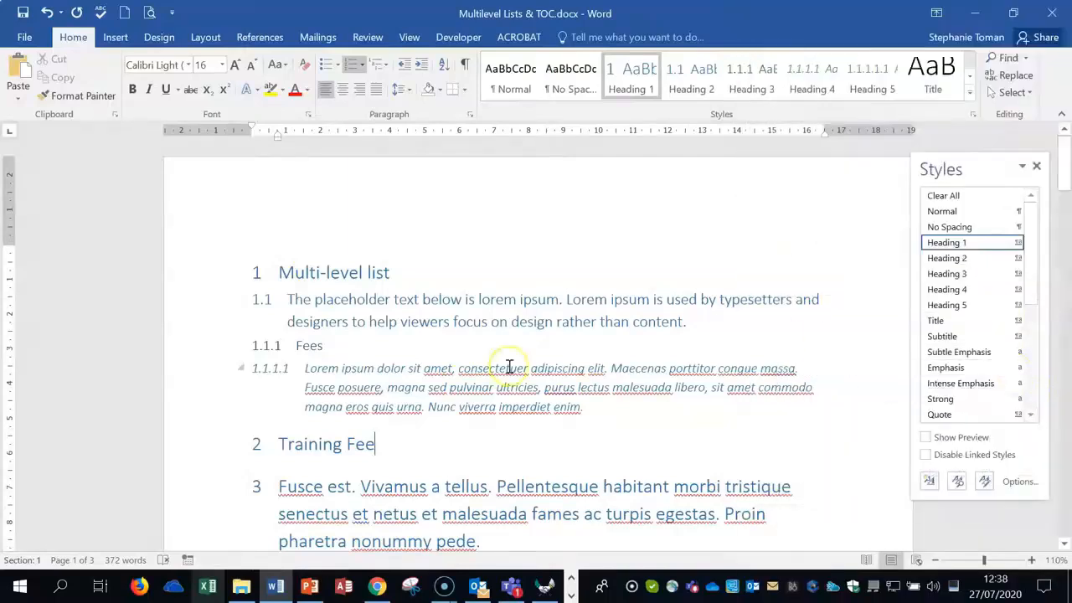
drag(283, 269, 401, 273)
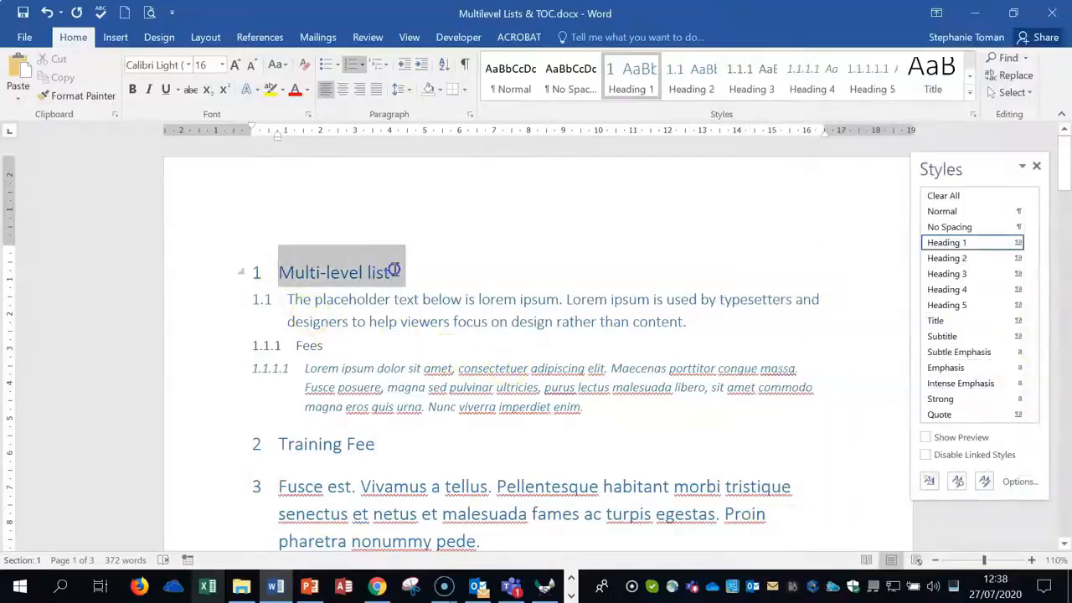
click(306, 90)
click(306, 138)
click(1017, 242)
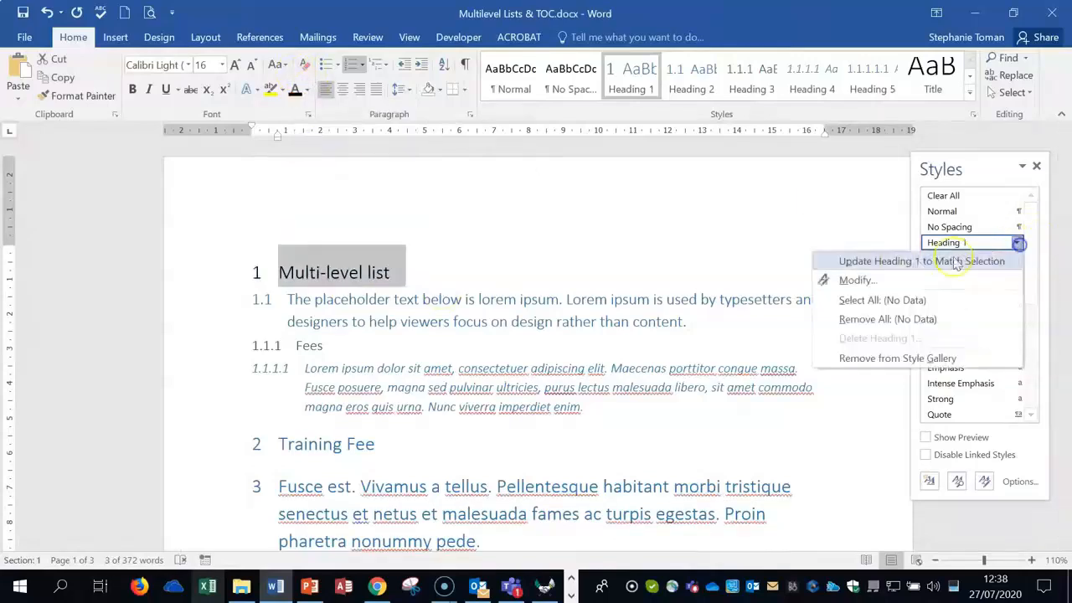
click(890, 262)
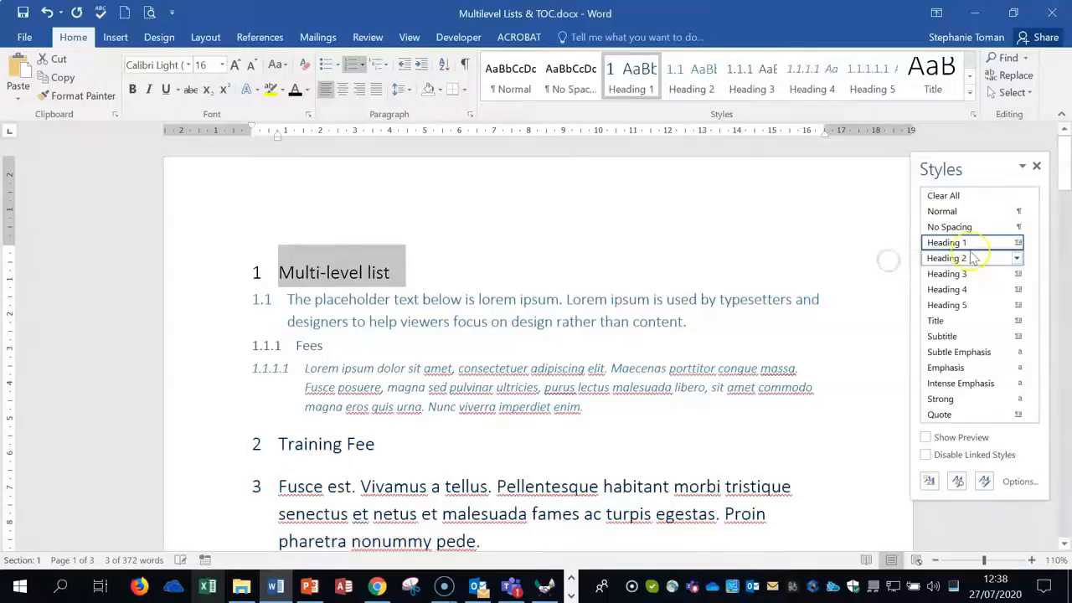
Review the Heading 1 style's formatting settings for modification and leave them as they are
click(1018, 243)
click(861, 280)
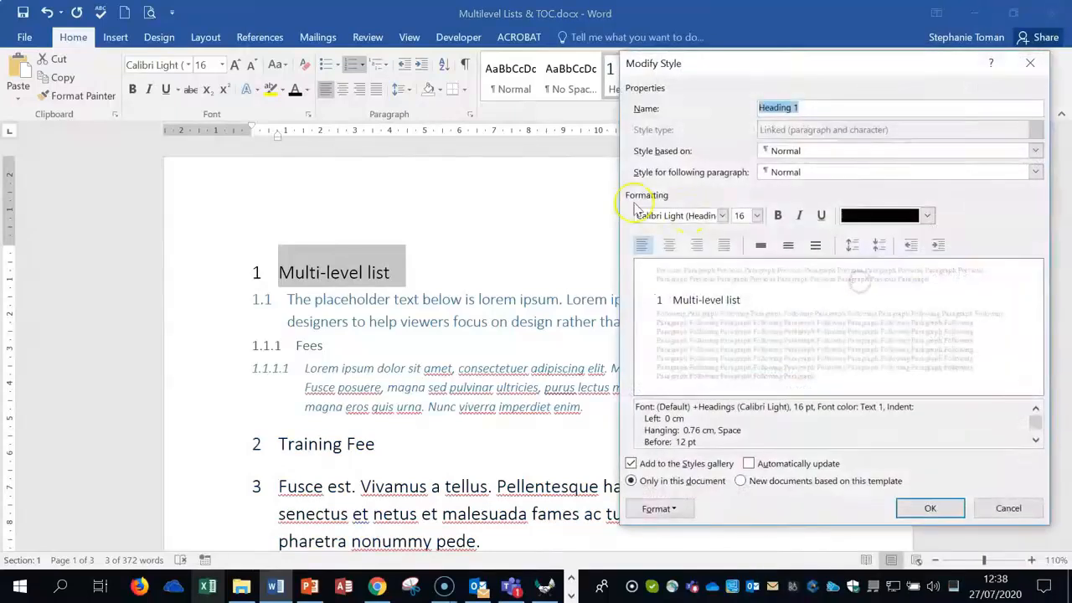
click(1030, 63)
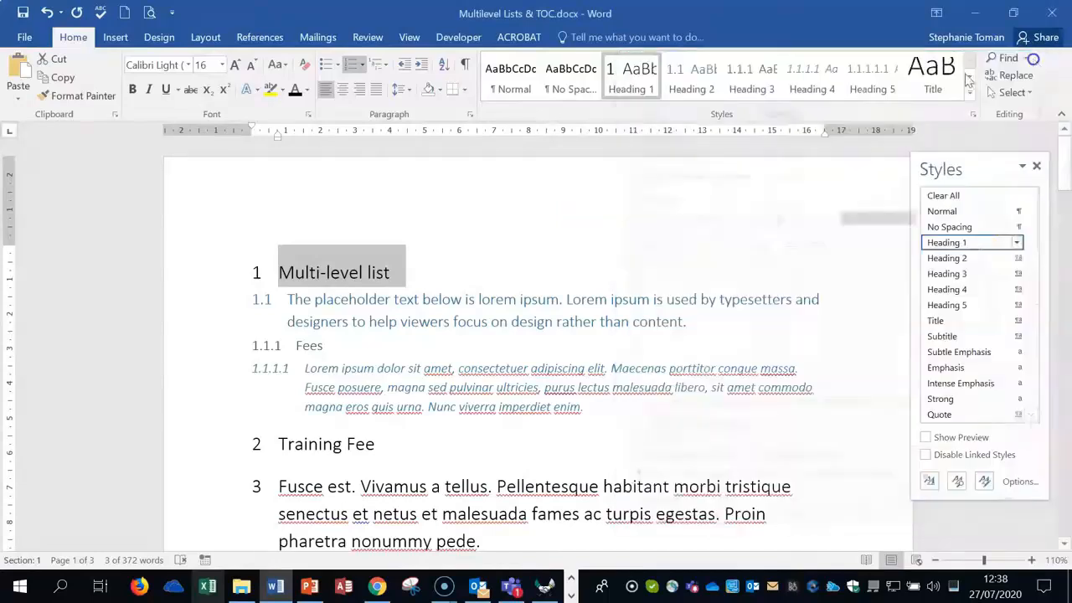
click(1018, 243)
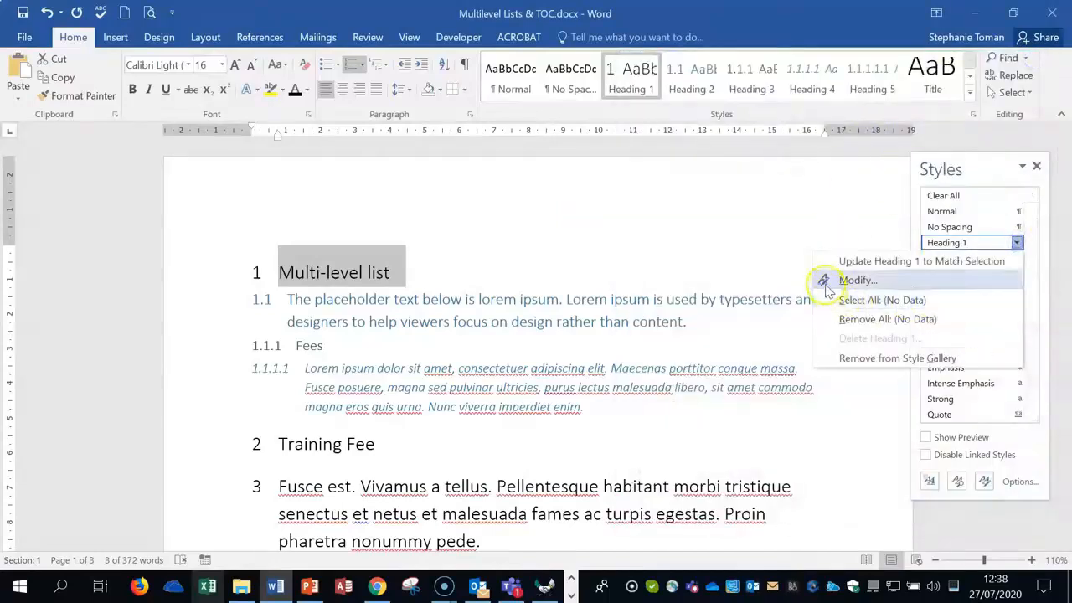
click(251, 444)
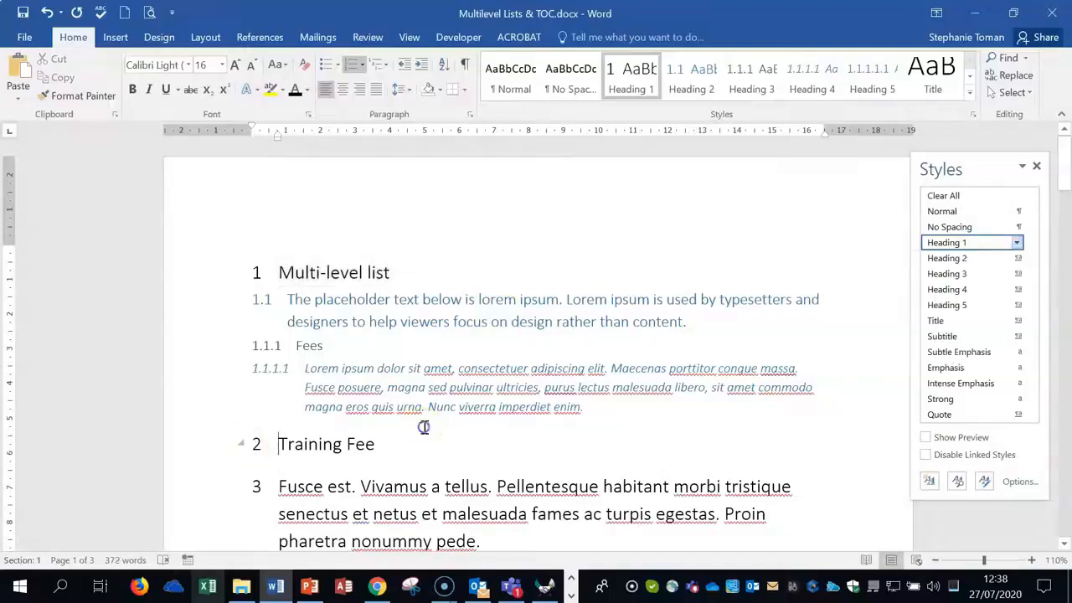
Look over the numbered paragraphs and close Multilevel Lists & TOC.docx without saving the changes
scroll(474, 431, down, 7)
scroll(472, 433, up, 6)
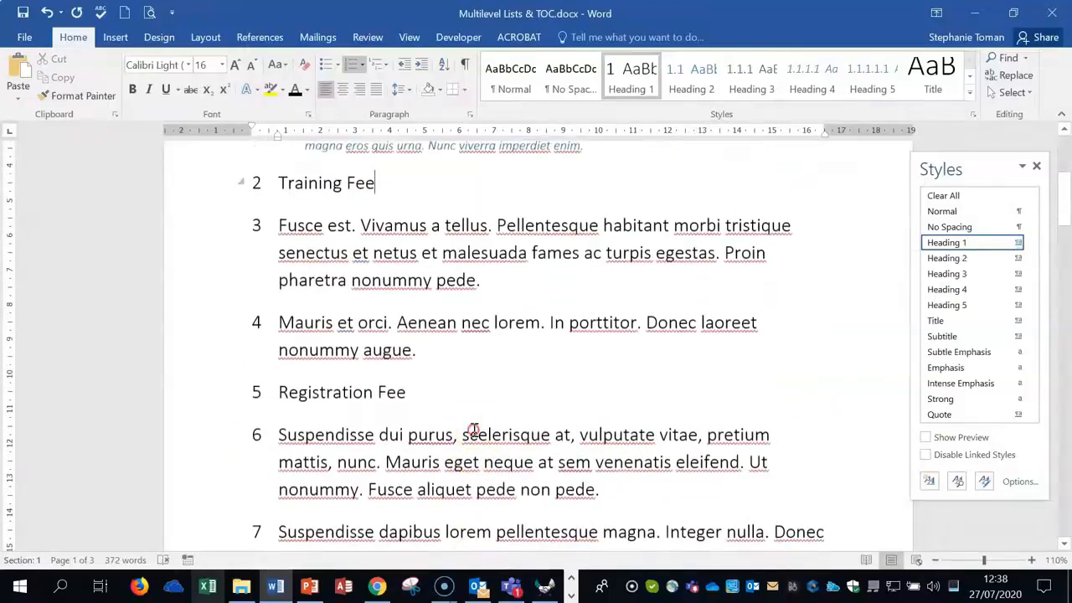
click(324, 214)
click(370, 282)
click(550, 394)
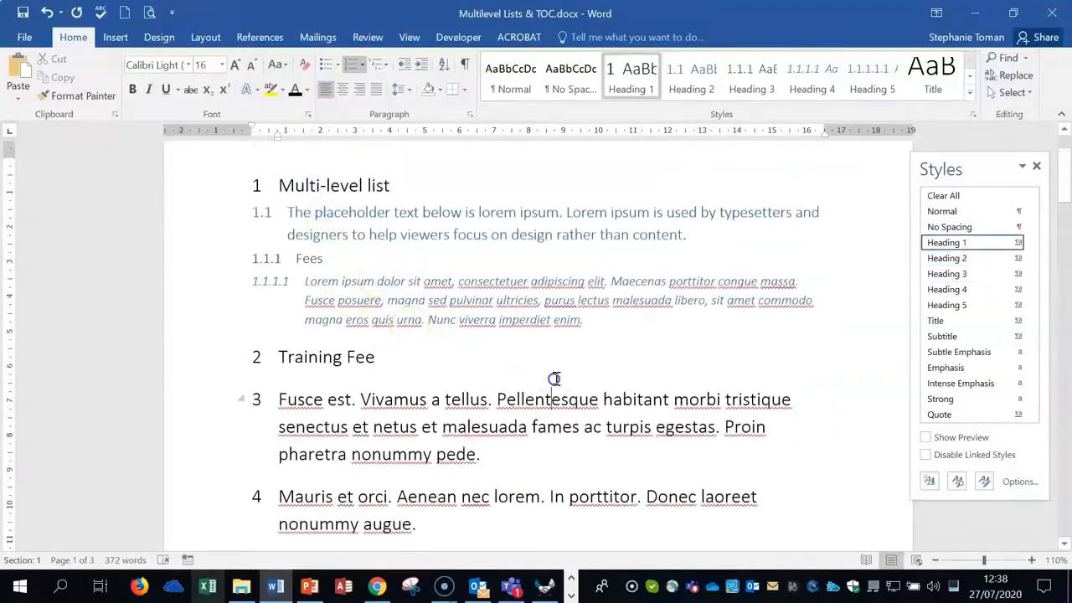
click(1052, 14)
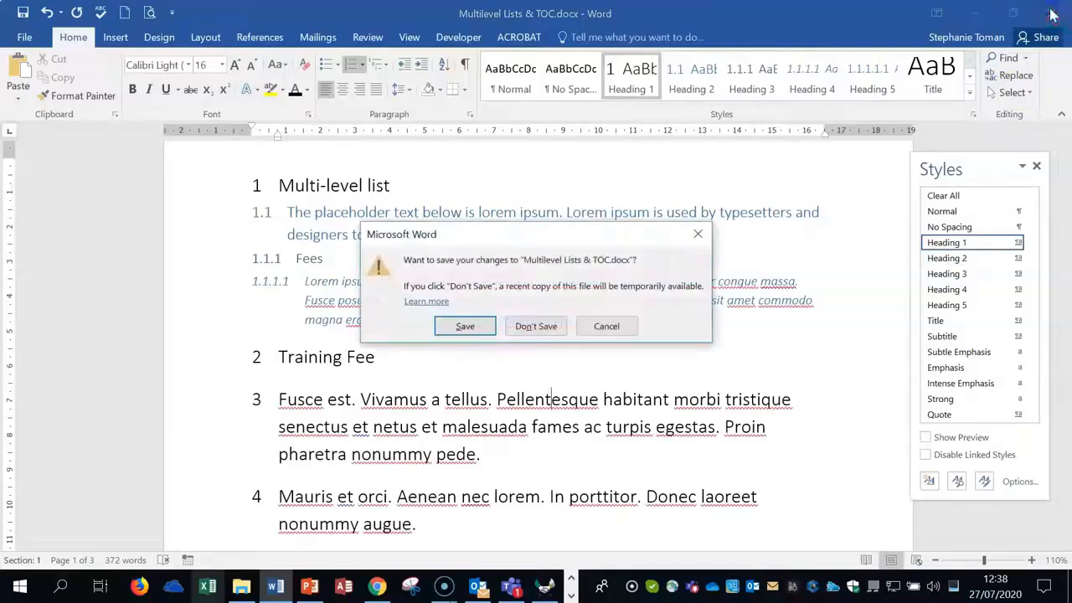
click(526, 318)
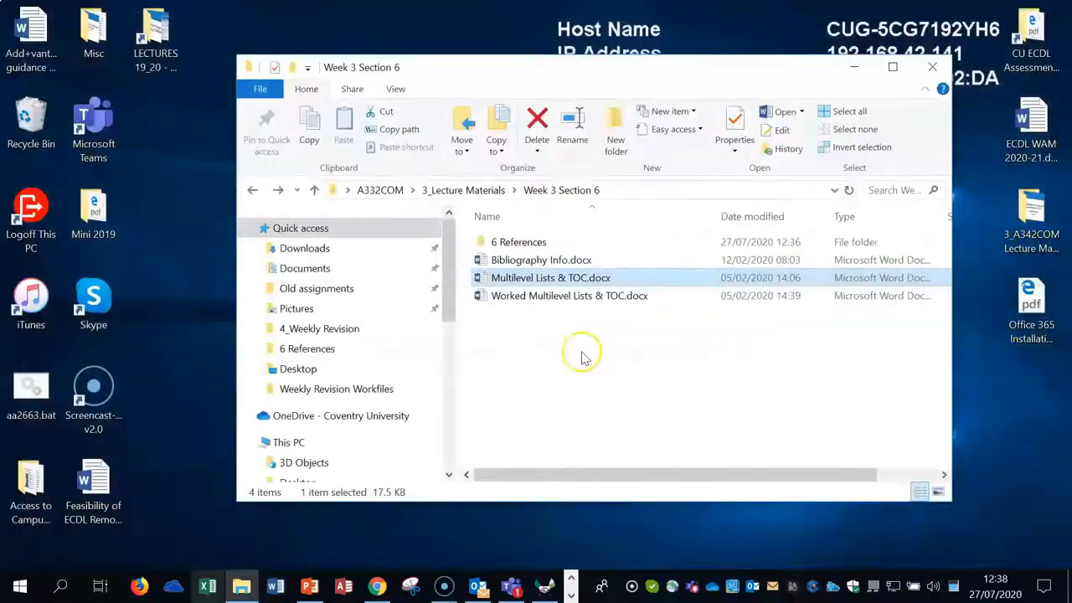
Open Worked Multilevel Lists & TOC.docx, examine its table of contents and numbered headings, and close it
double_click(537, 299)
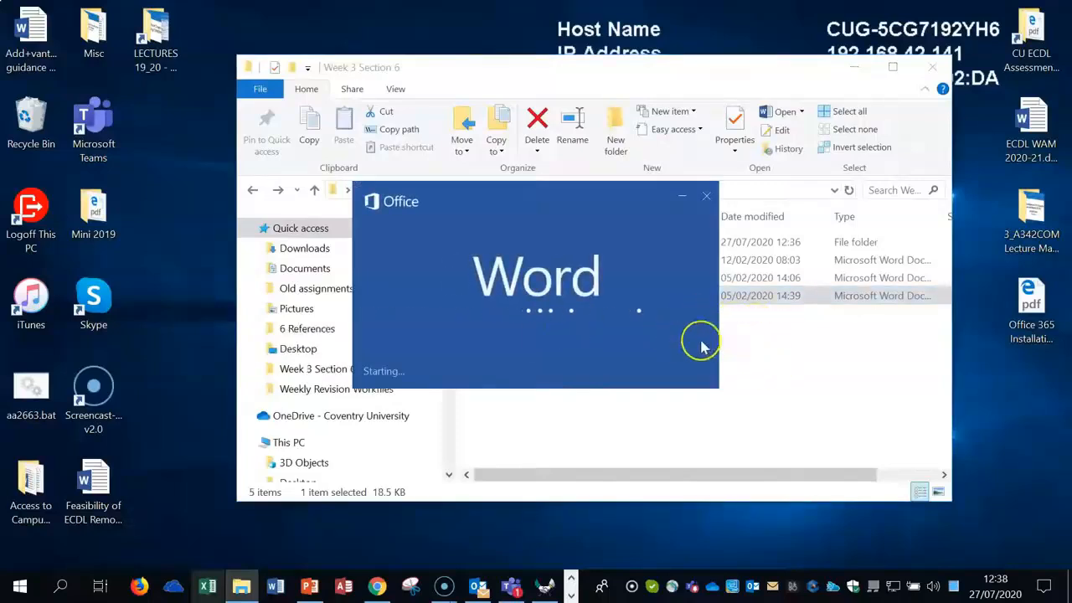
scroll(713, 342, down, 3)
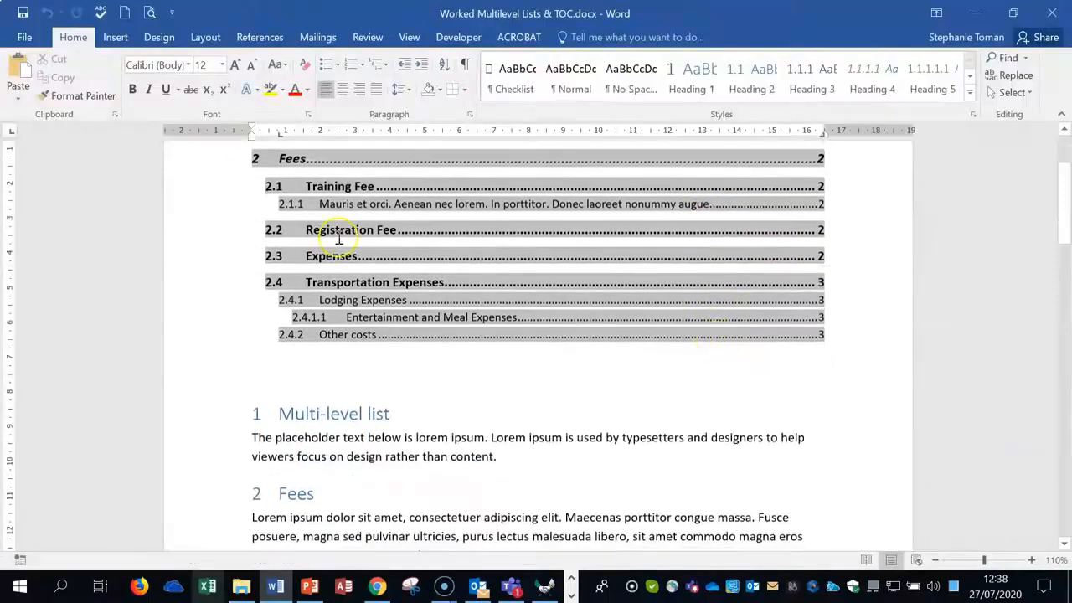
click(335, 231)
click(517, 286)
scroll(517, 286, up, 3)
click(229, 249)
click(725, 360)
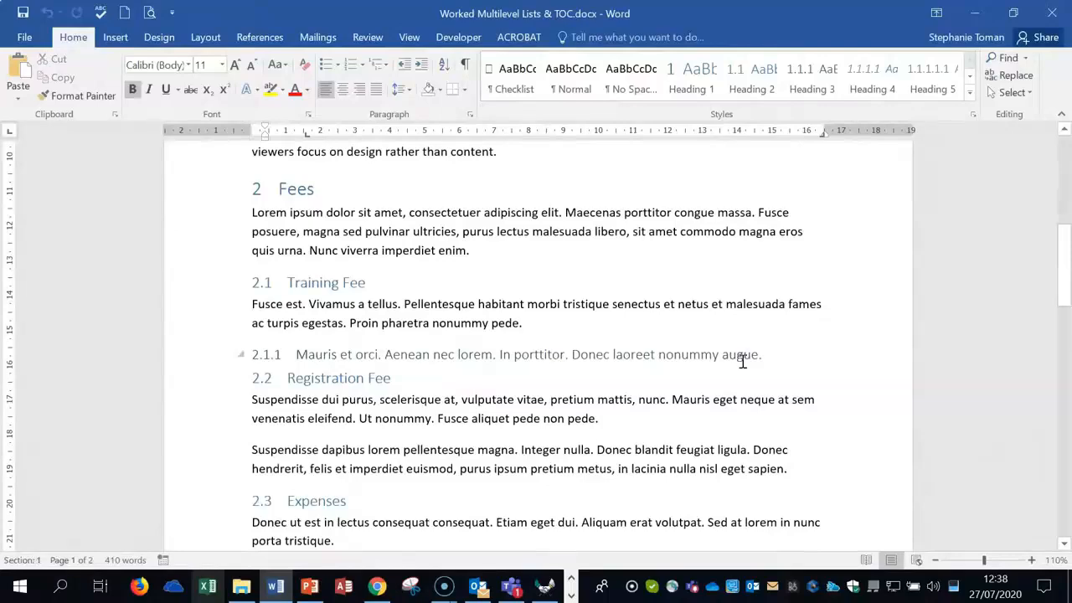
scroll(744, 362, down, 10)
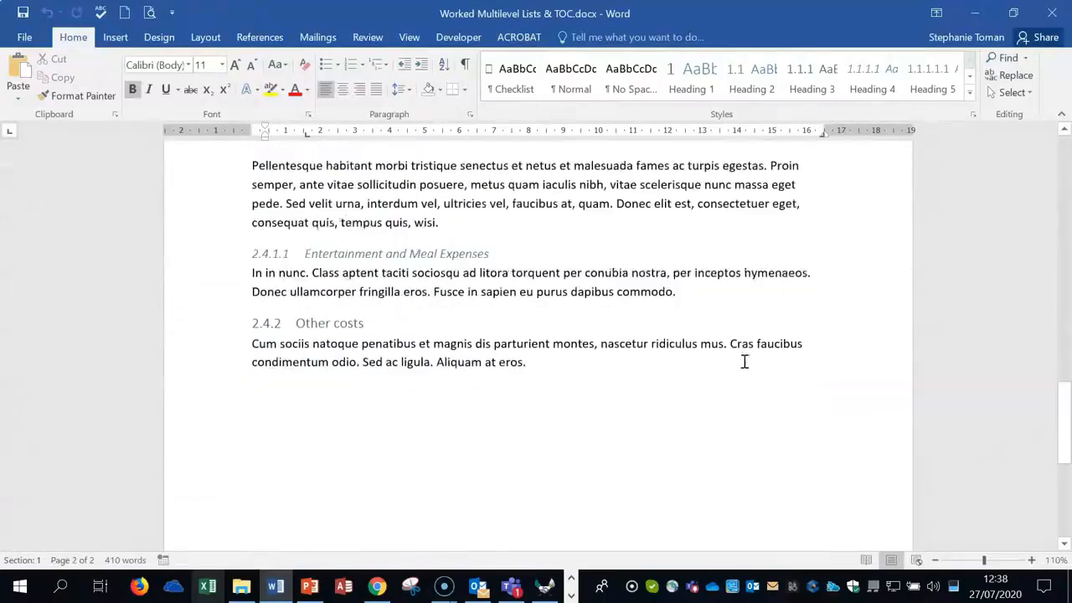
scroll(745, 362, up, 10)
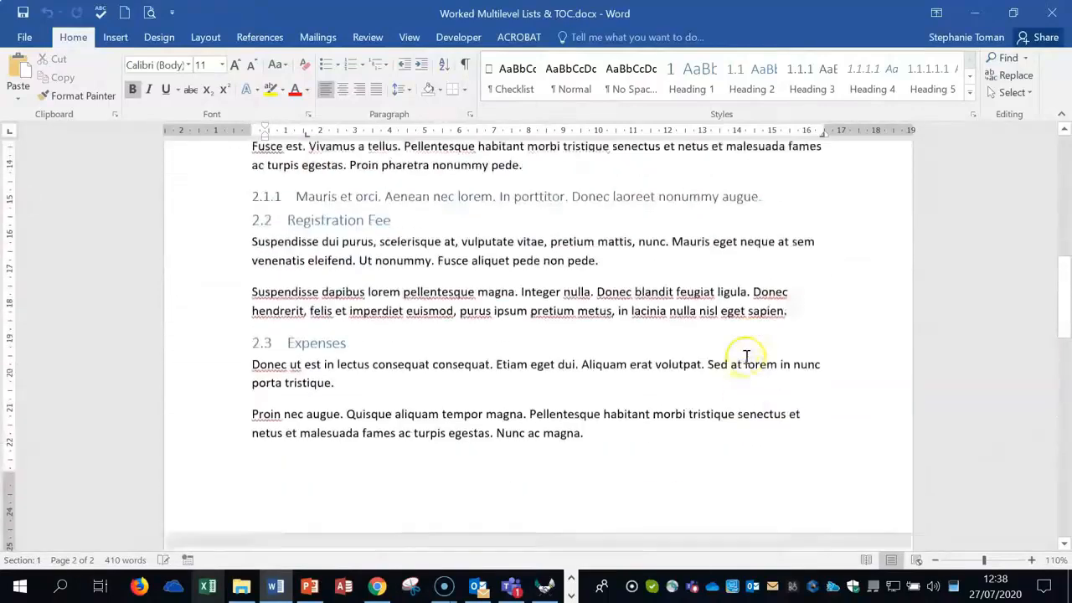
click(1039, 14)
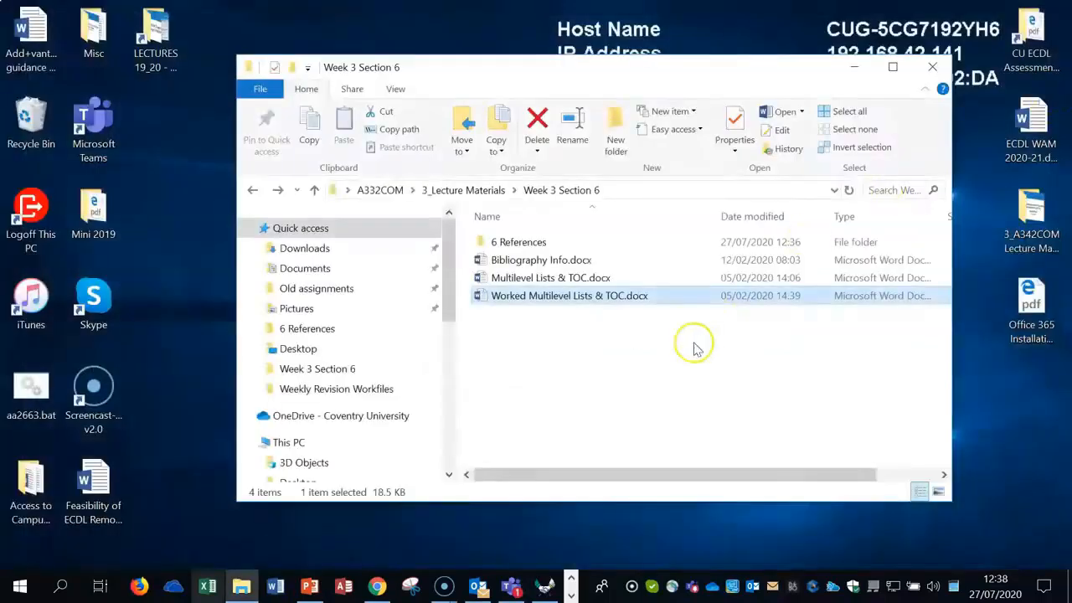
click(253, 191)
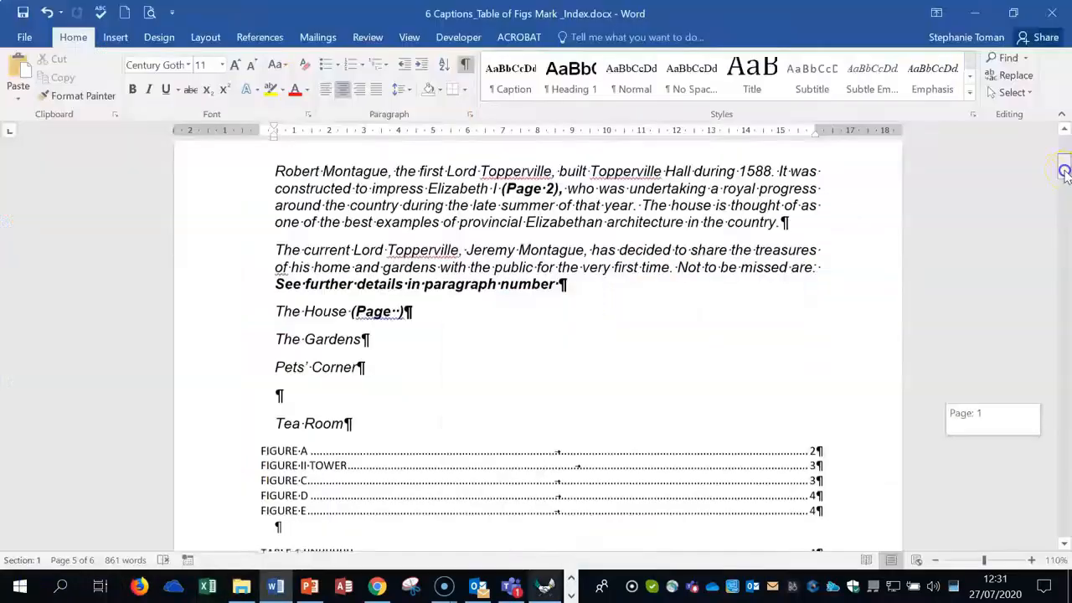
Return to the beginning of the 6 Captions_Table of Figs Mark _Index document
drag(1066, 159, 1066, 136)
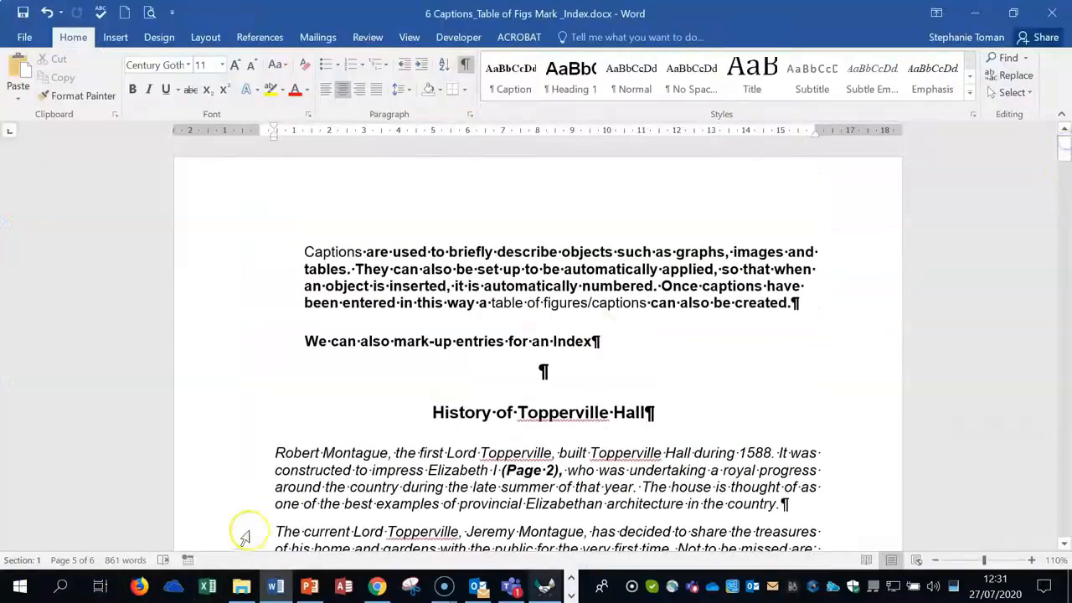